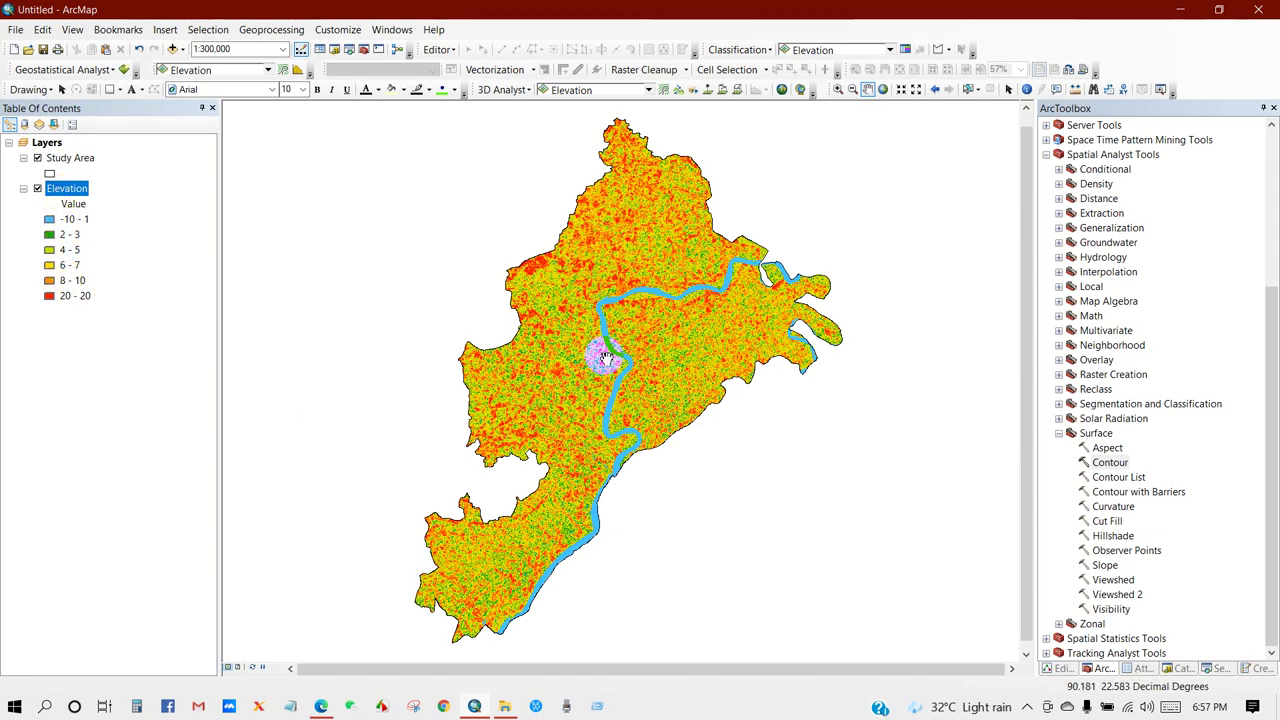
Collapse the Surface and Spatial Analyst Tools toolsets back to the ArcToolbox root, then nudge the map slightly
click(1058, 433)
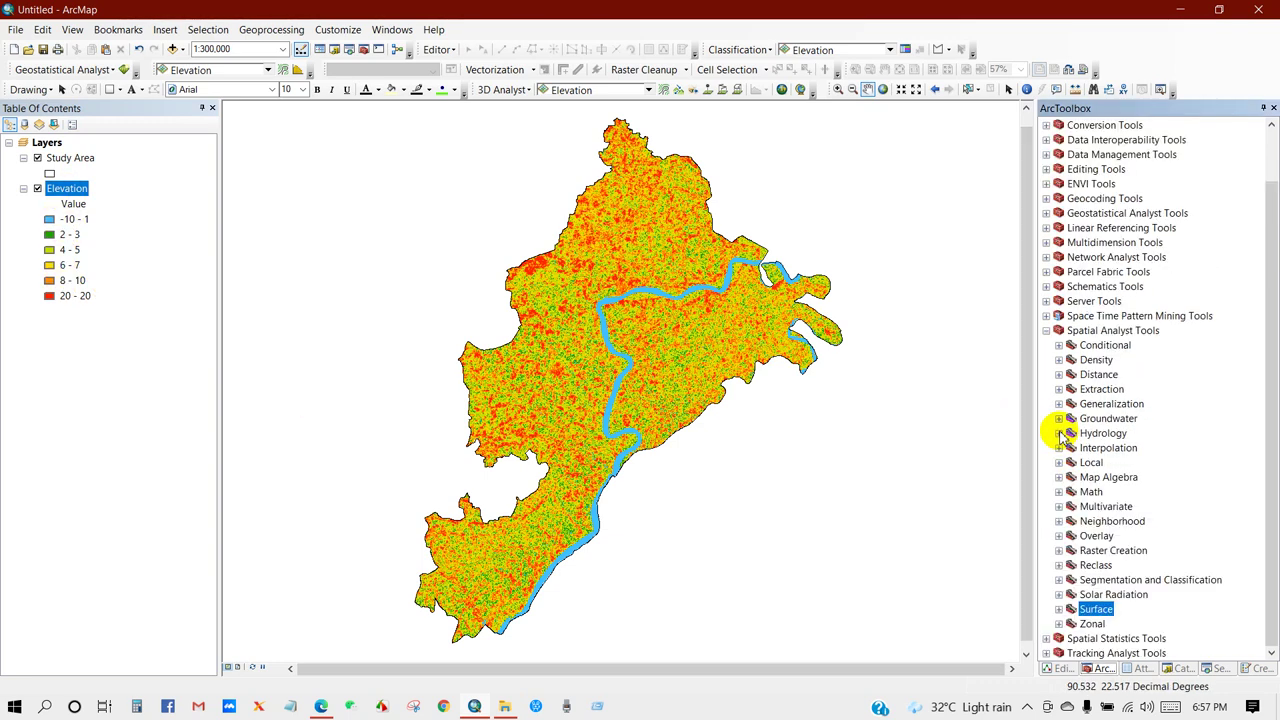
click(1046, 331)
click(1072, 125)
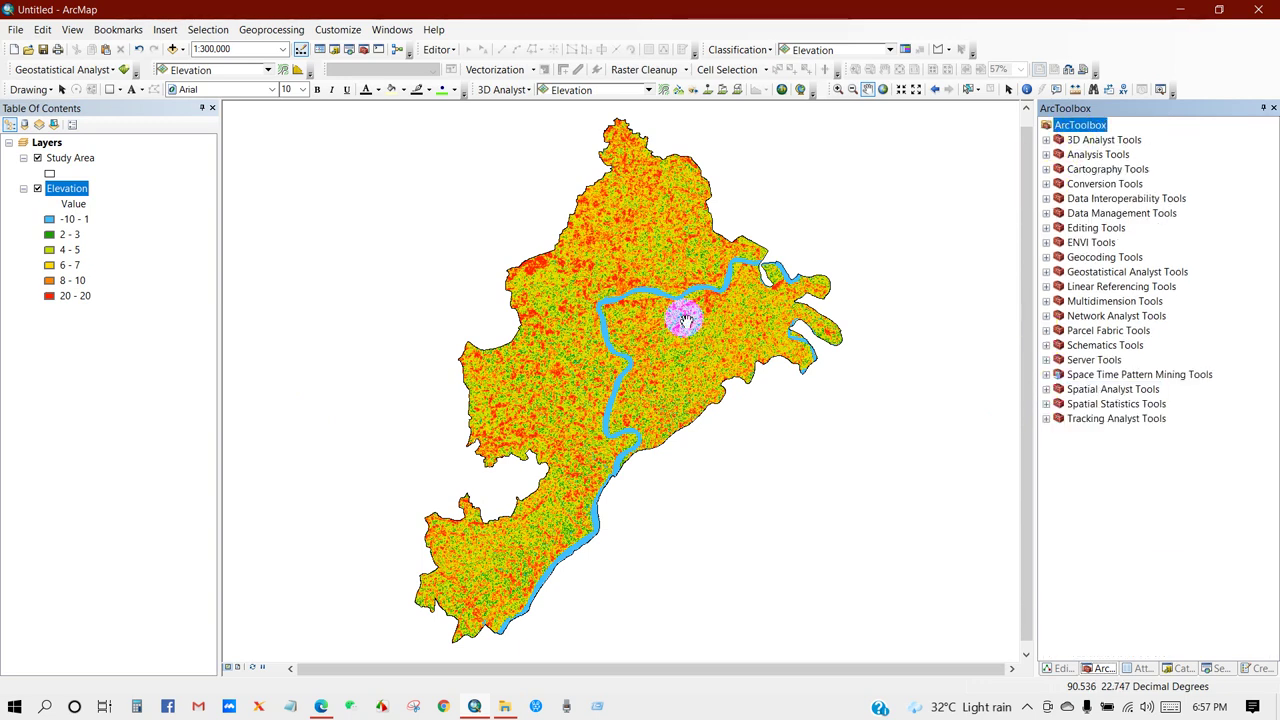
drag(608, 375, 613, 377)
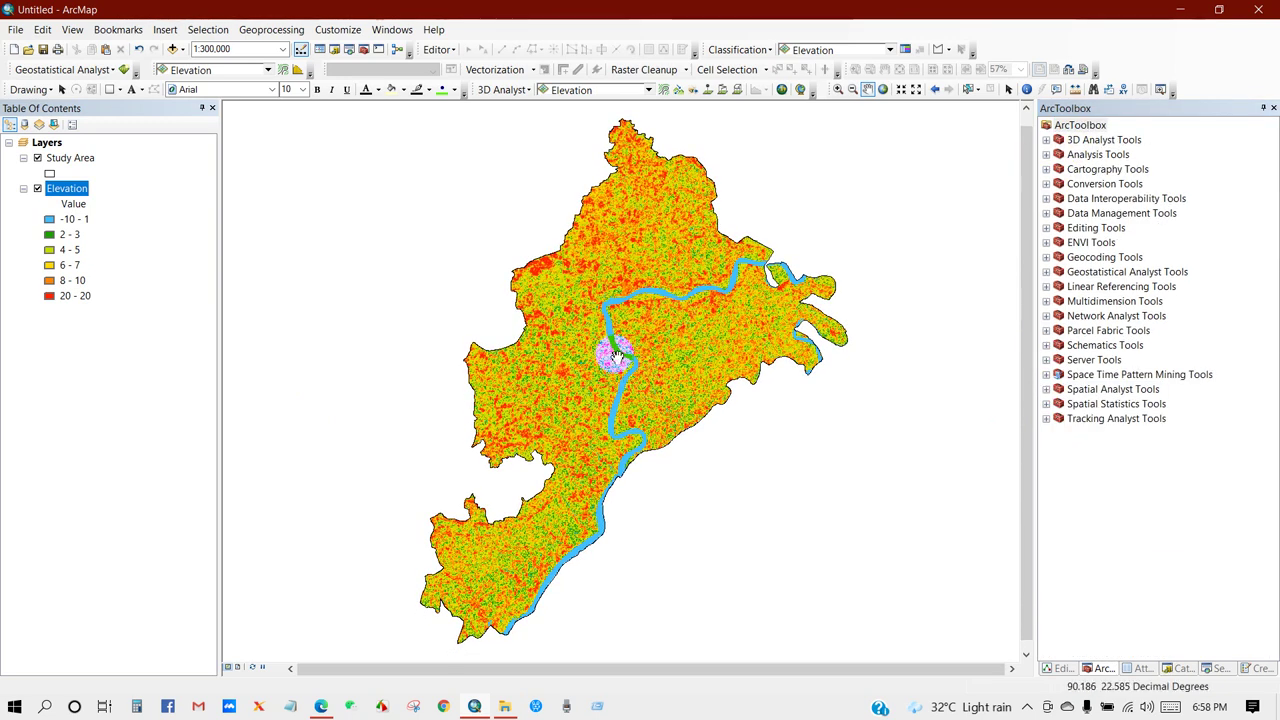
Switch to Layout View and stretch the map data frame out to the page margins
click(240, 667)
click(500, 285)
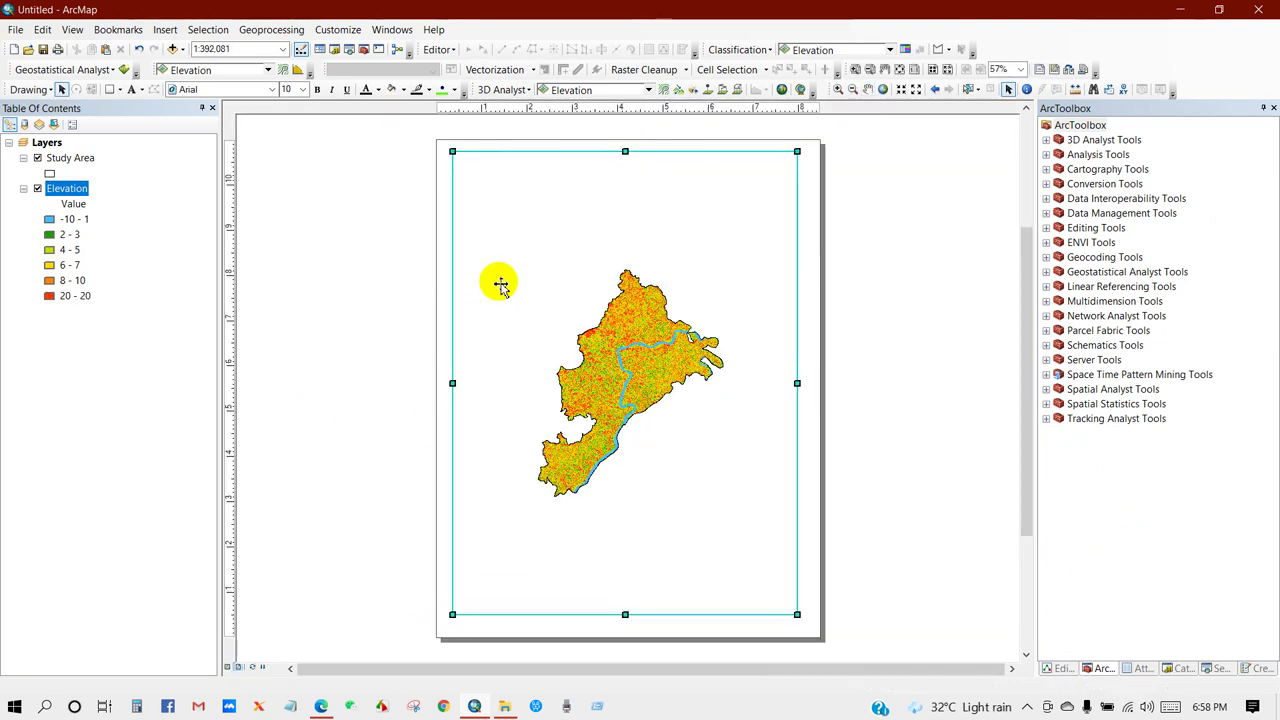
drag(797, 384, 808, 388)
drag(629, 614, 629, 623)
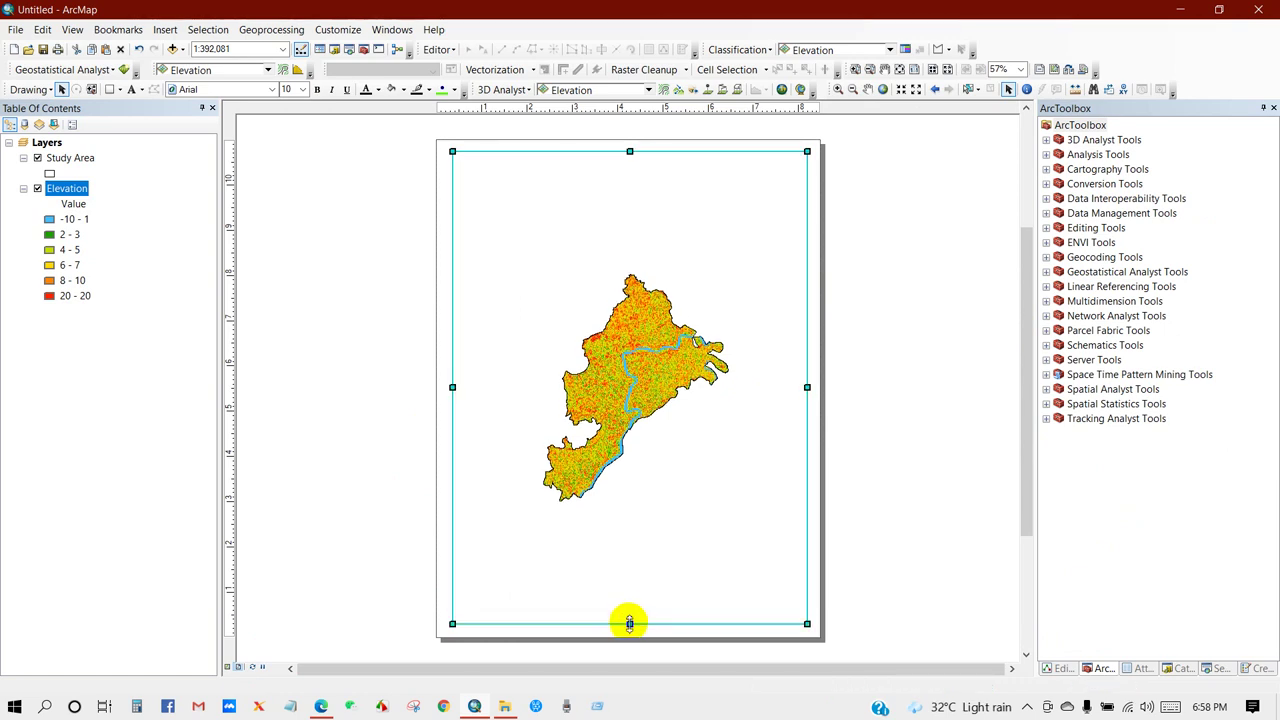
Zoom the map to full extent so the study area fills the frame at 1:233,098
click(884, 90)
click(670, 268)
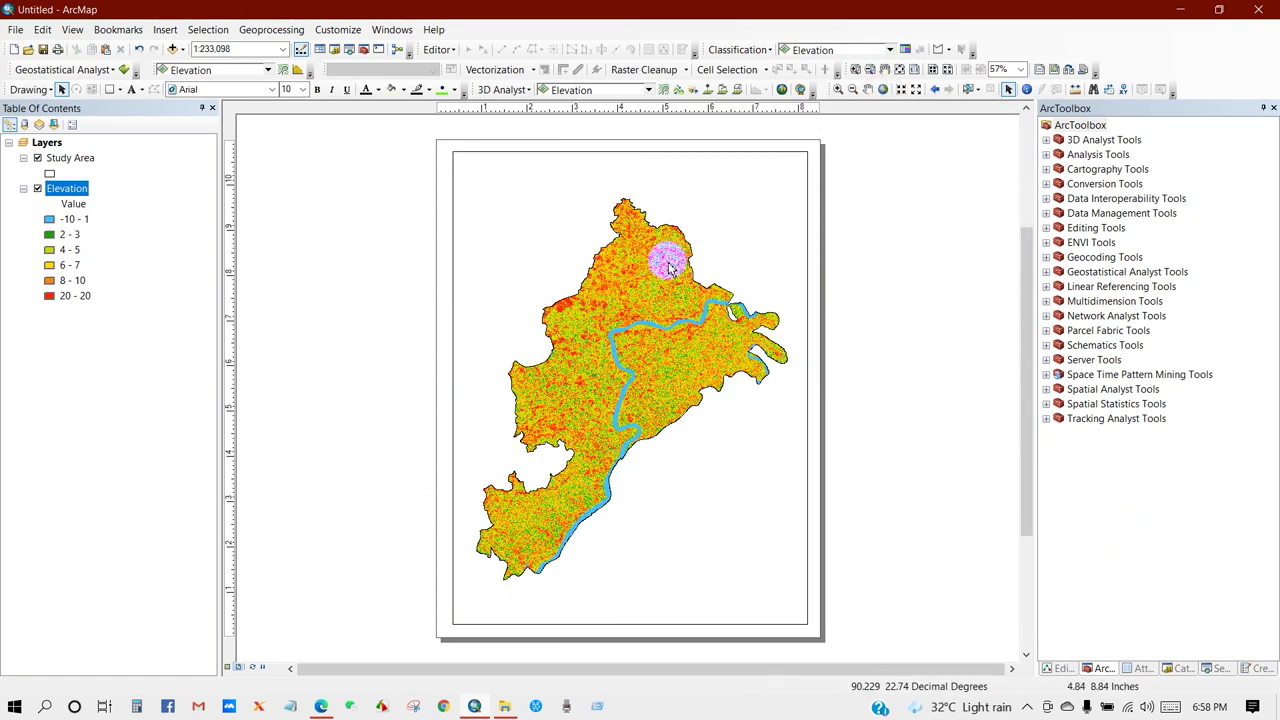
click(622, 251)
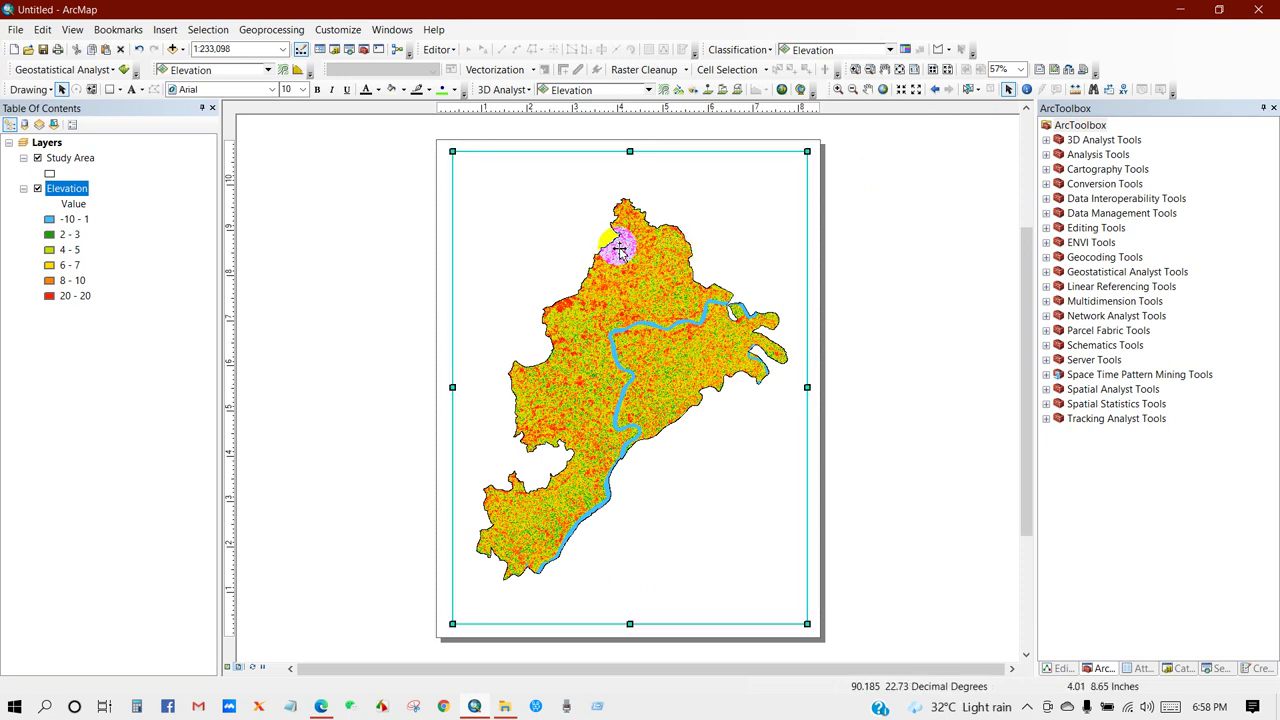
click(163, 30)
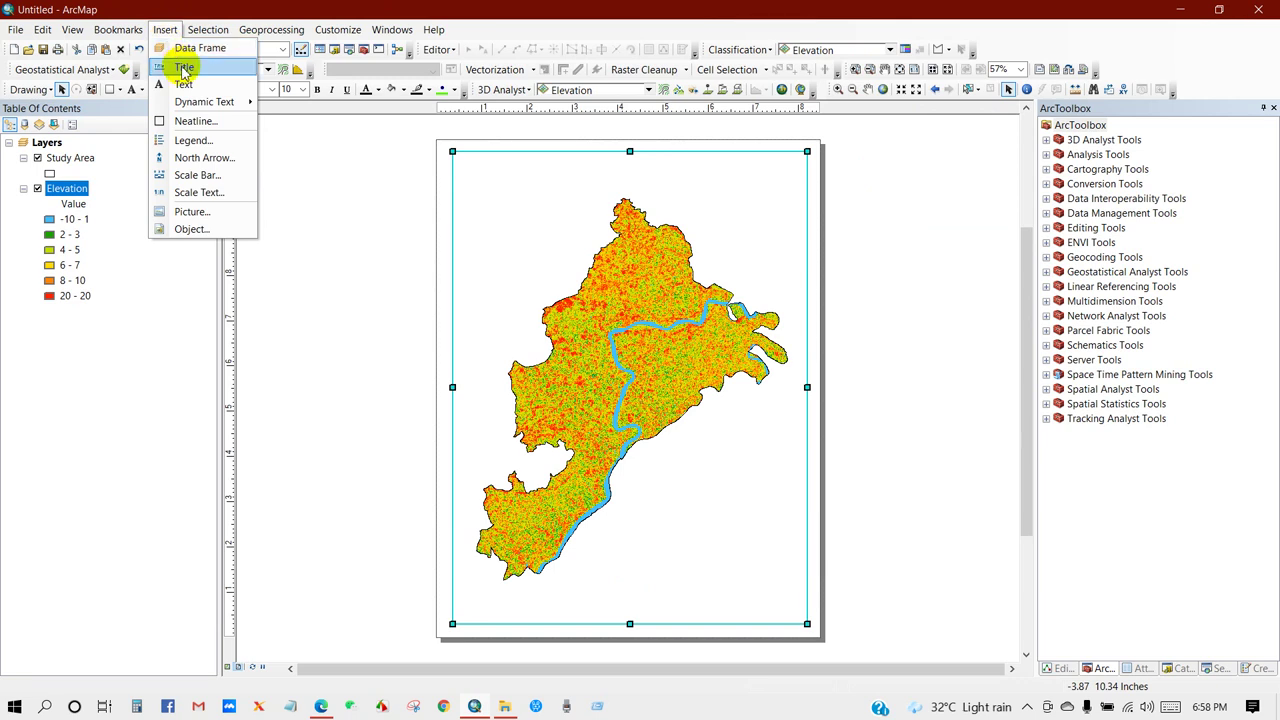
Insert the title 'Elevation Map' at the top of the layout page
click(184, 68)
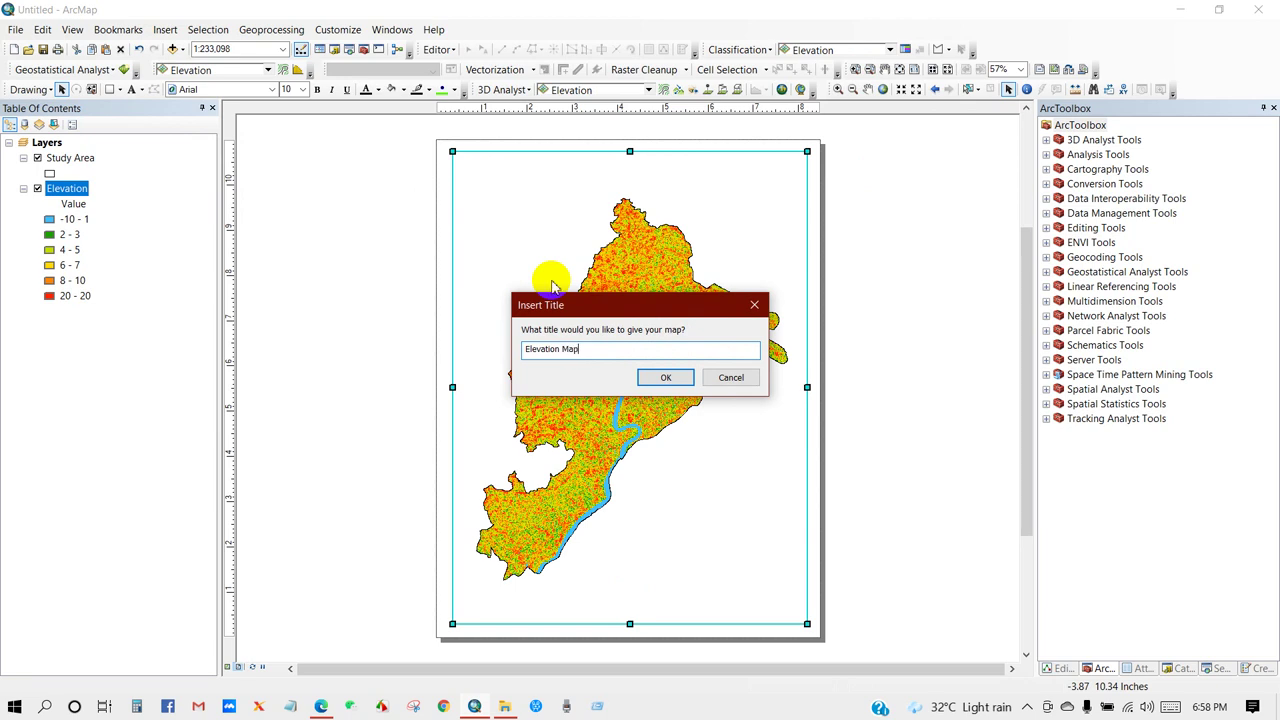
text(Elevation Map)
click(661, 377)
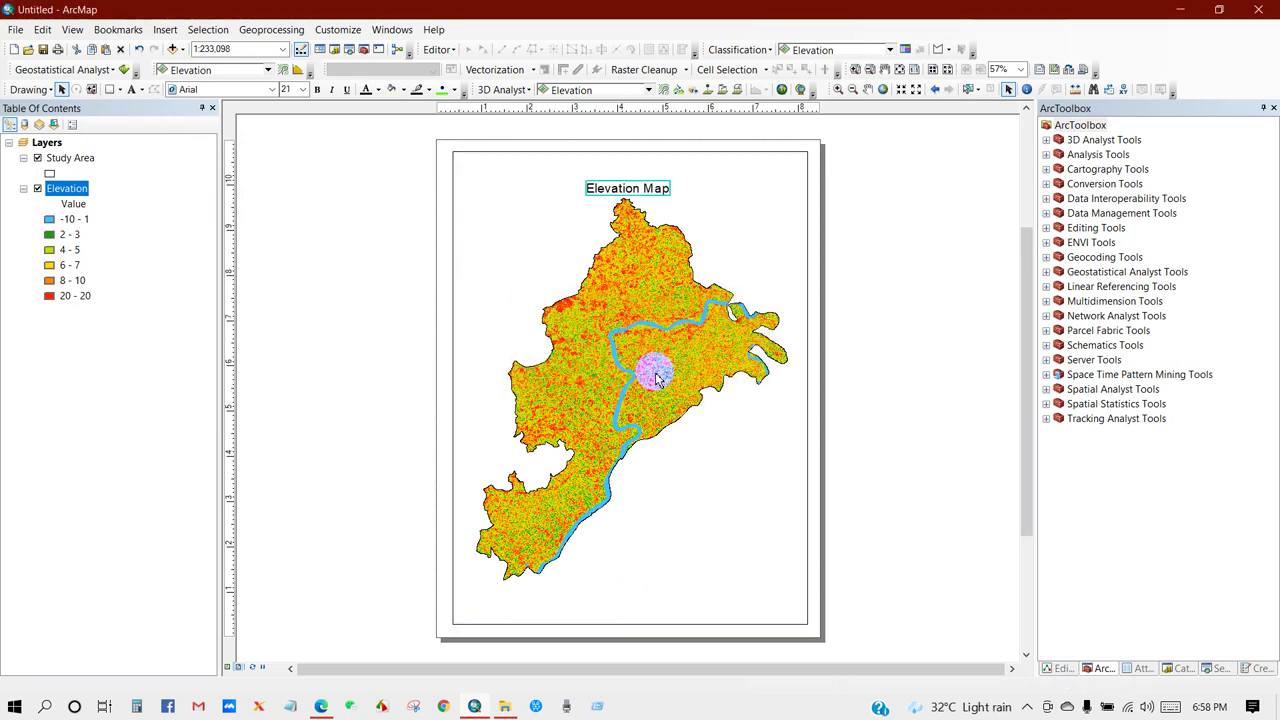
right_click(614, 193)
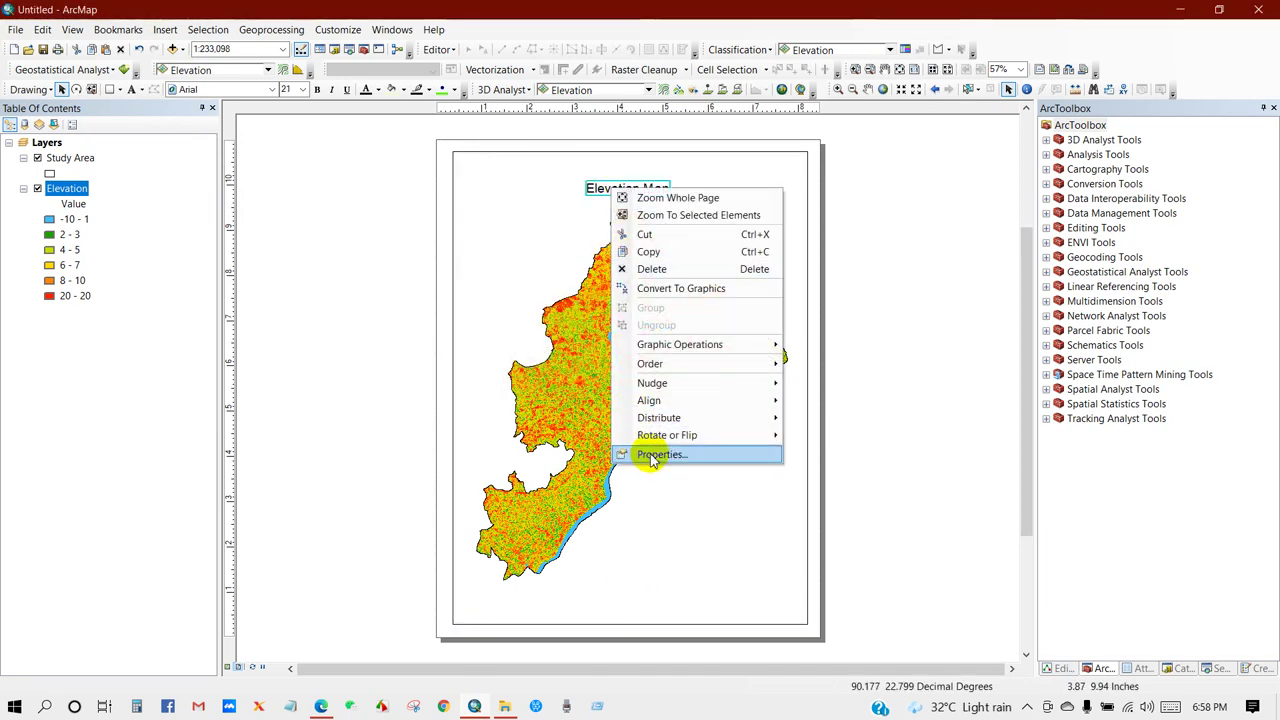
Make the 'Elevation Map' title bold 24-point Arial and drag it to the page's upper left
click(652, 452)
click(706, 461)
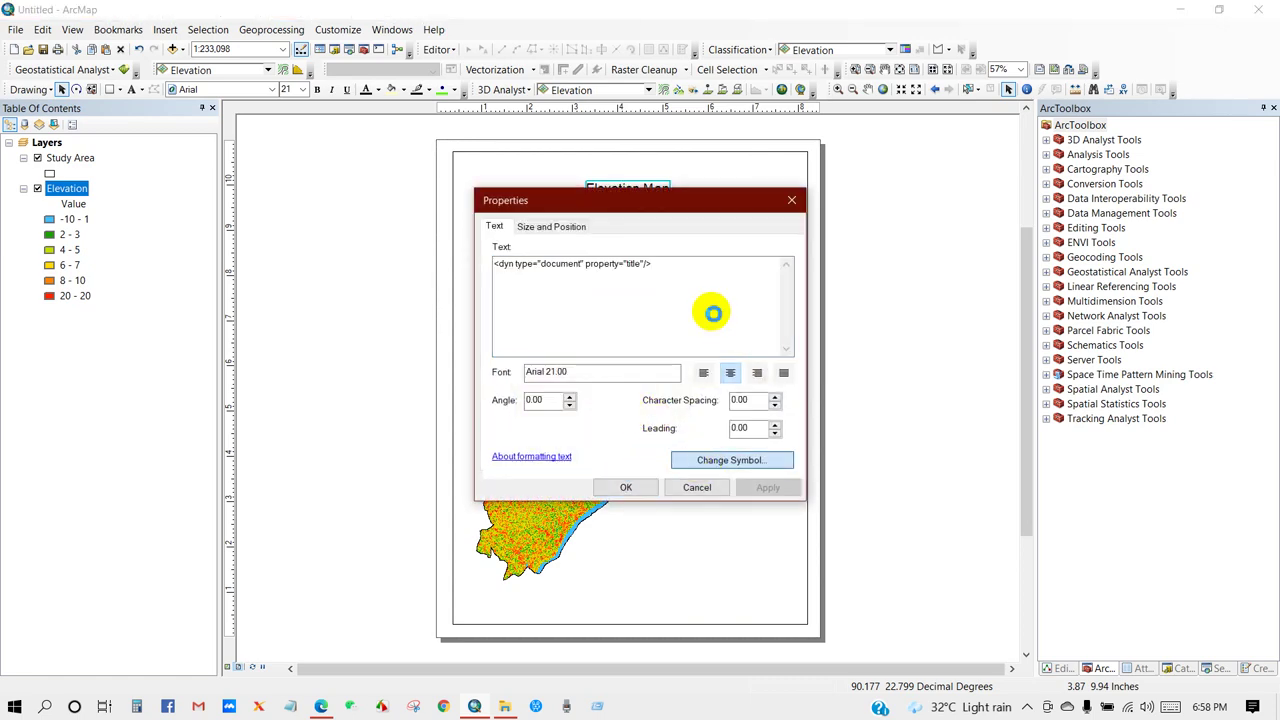
drag(870, 257, 713, 182)
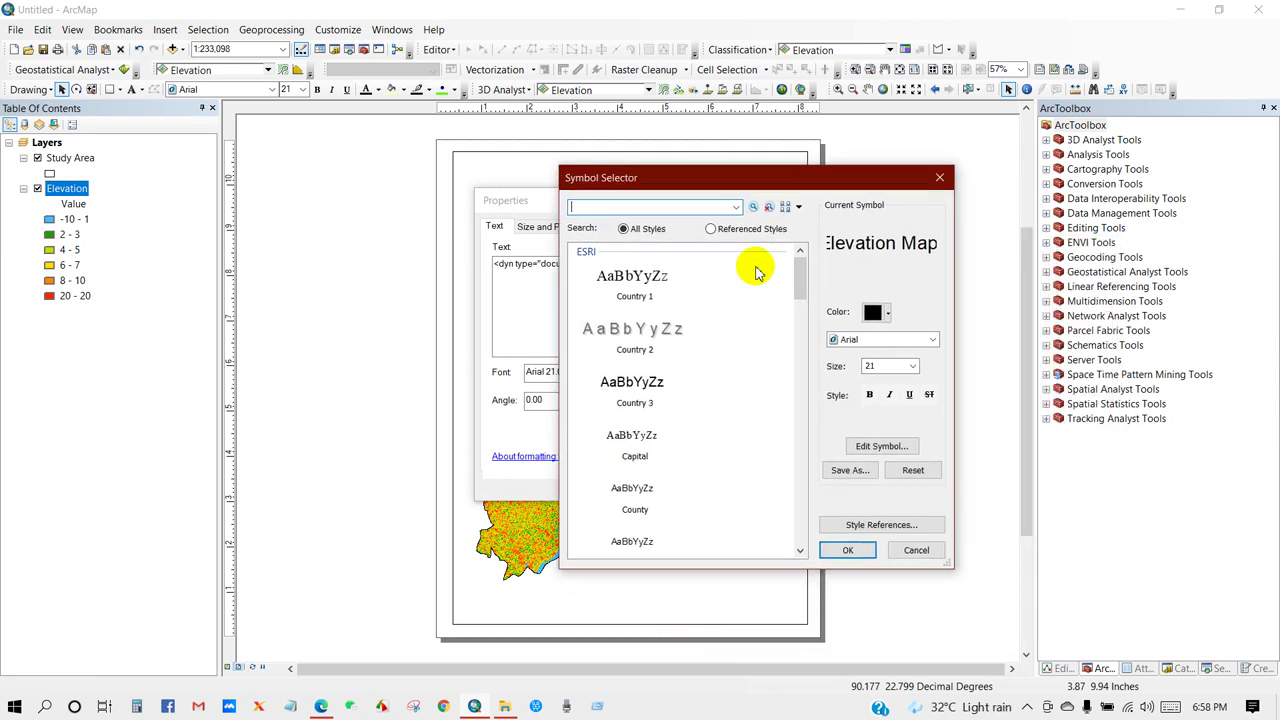
click(869, 394)
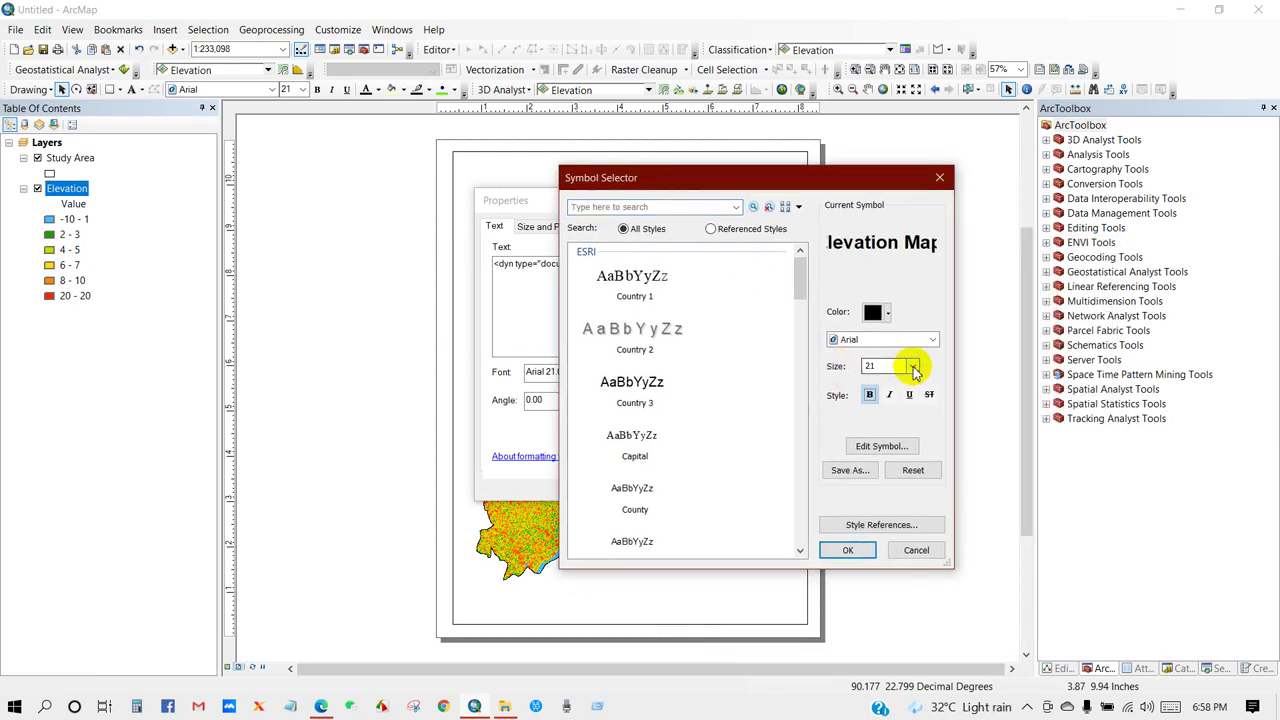
click(913, 368)
click(871, 414)
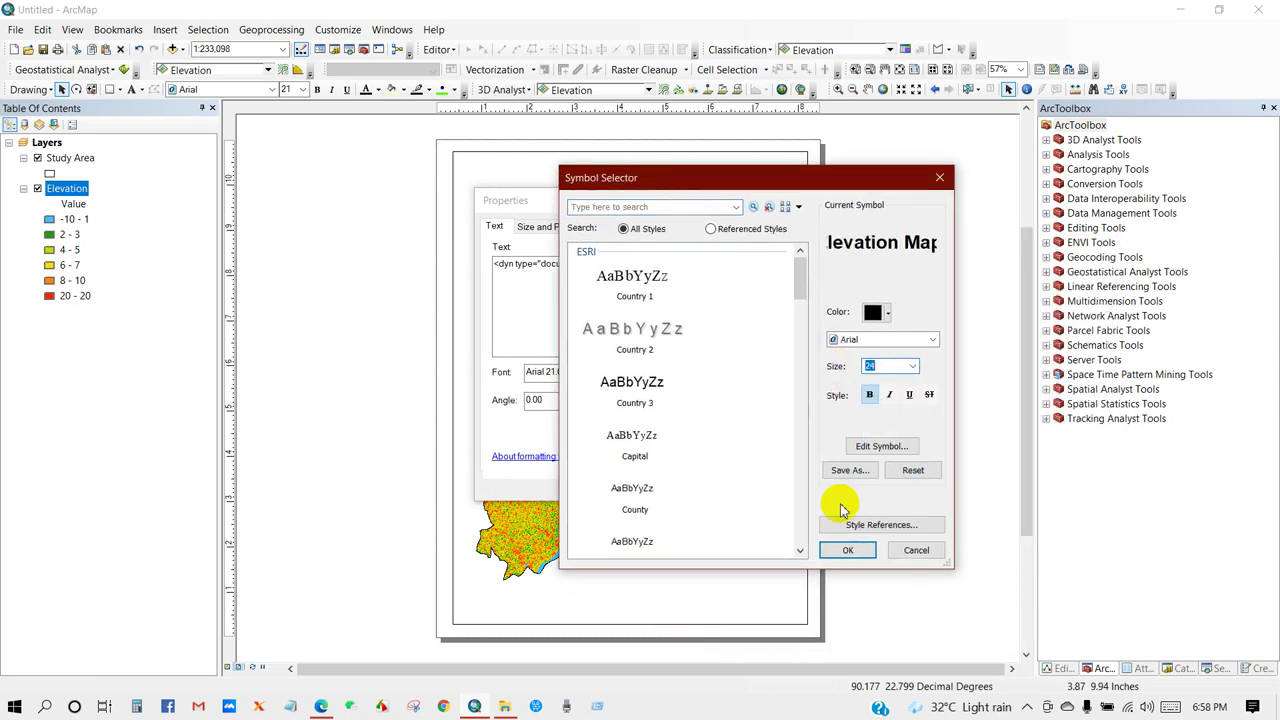
click(845, 551)
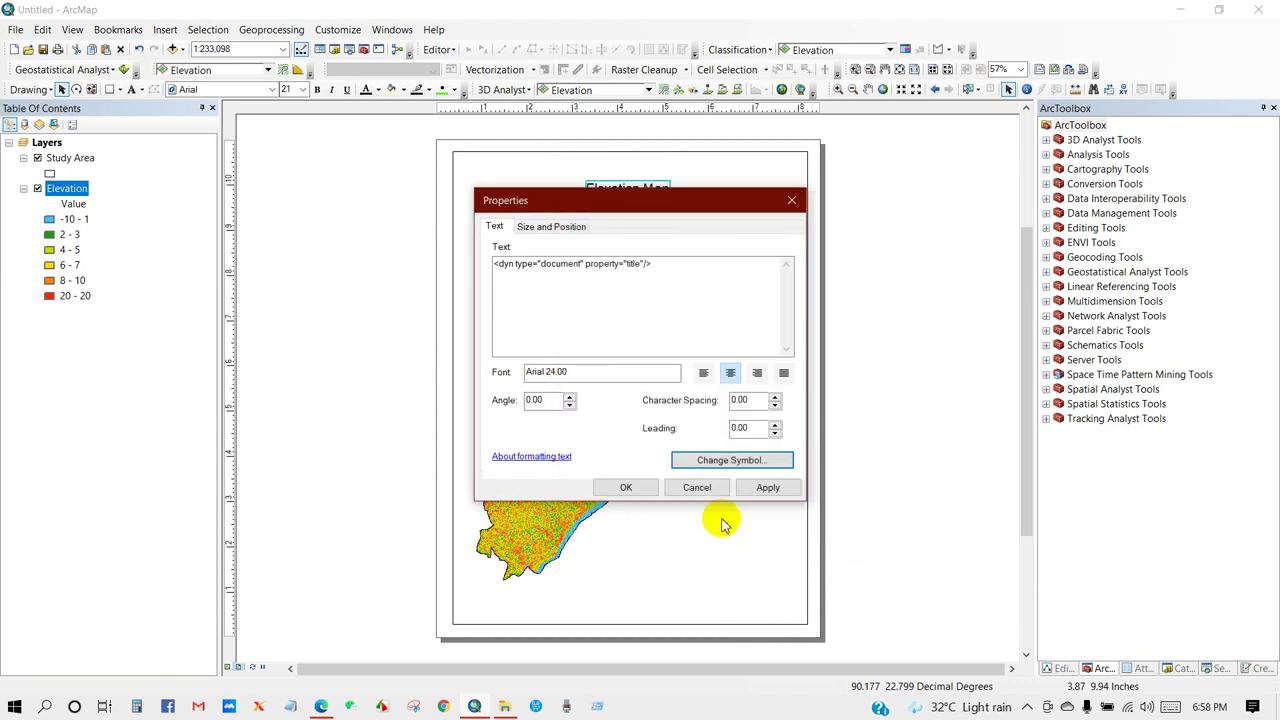
click(629, 487)
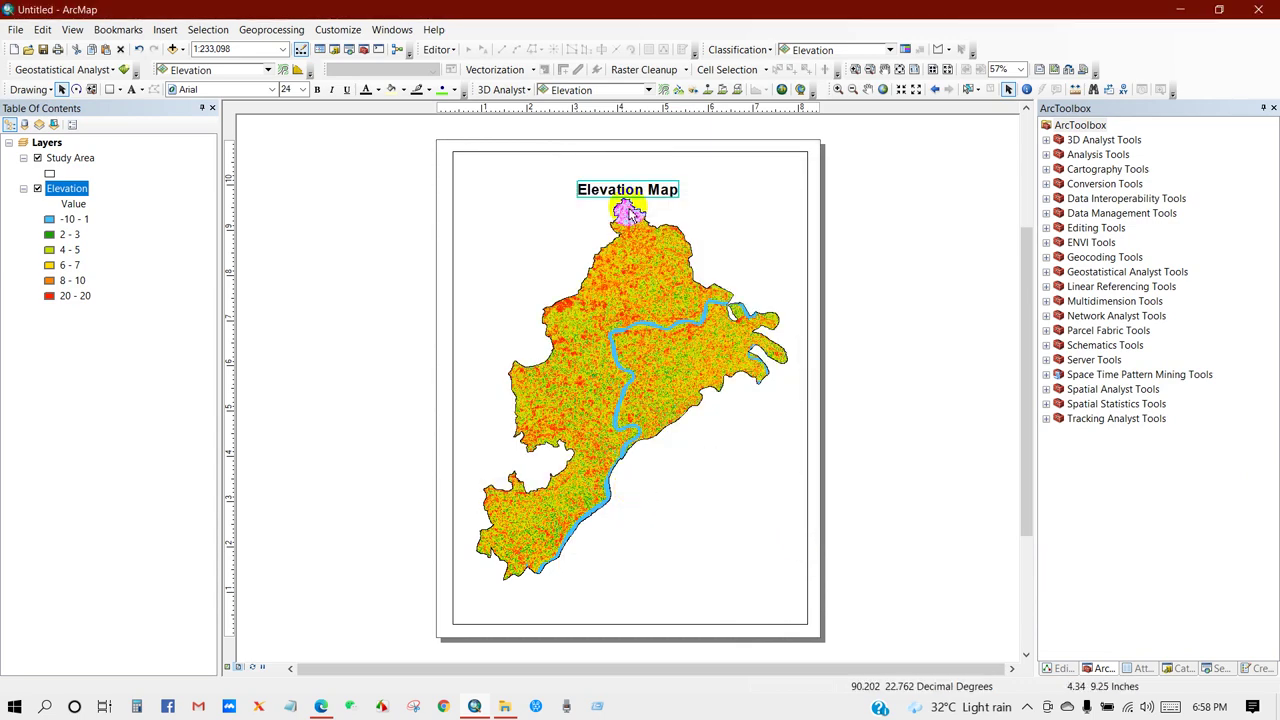
drag(624, 193, 526, 189)
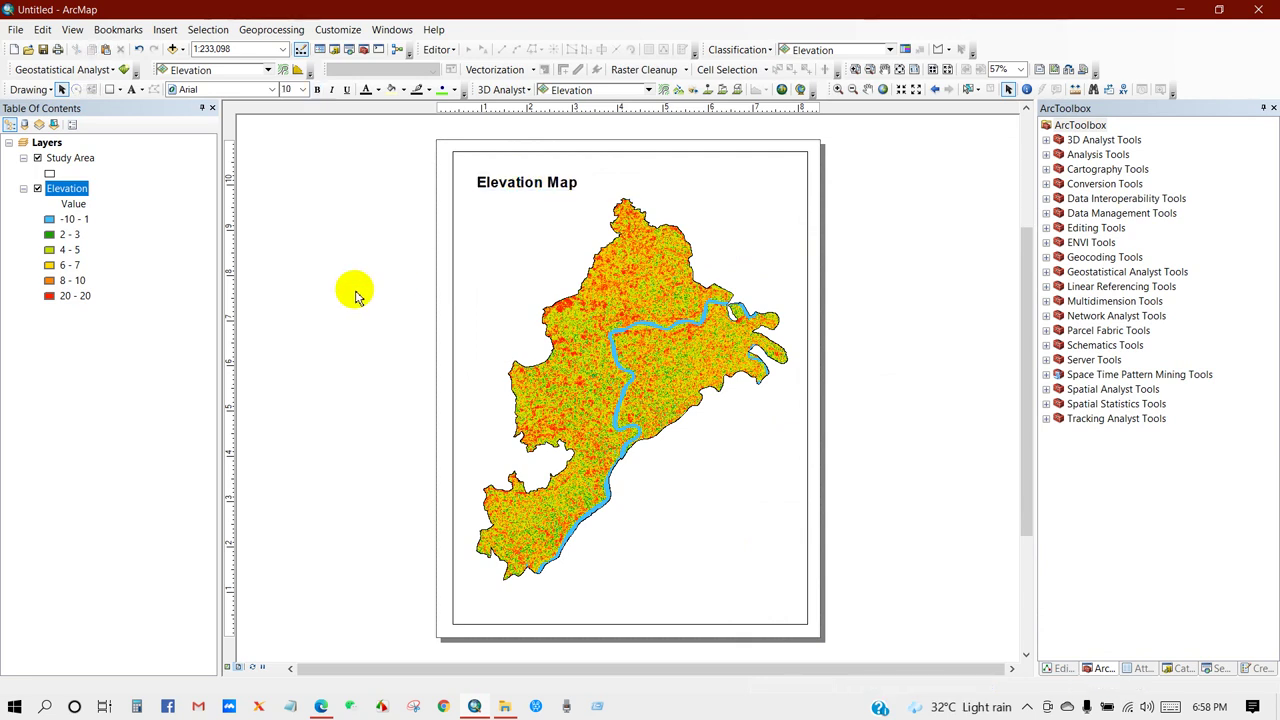
click(679, 430)
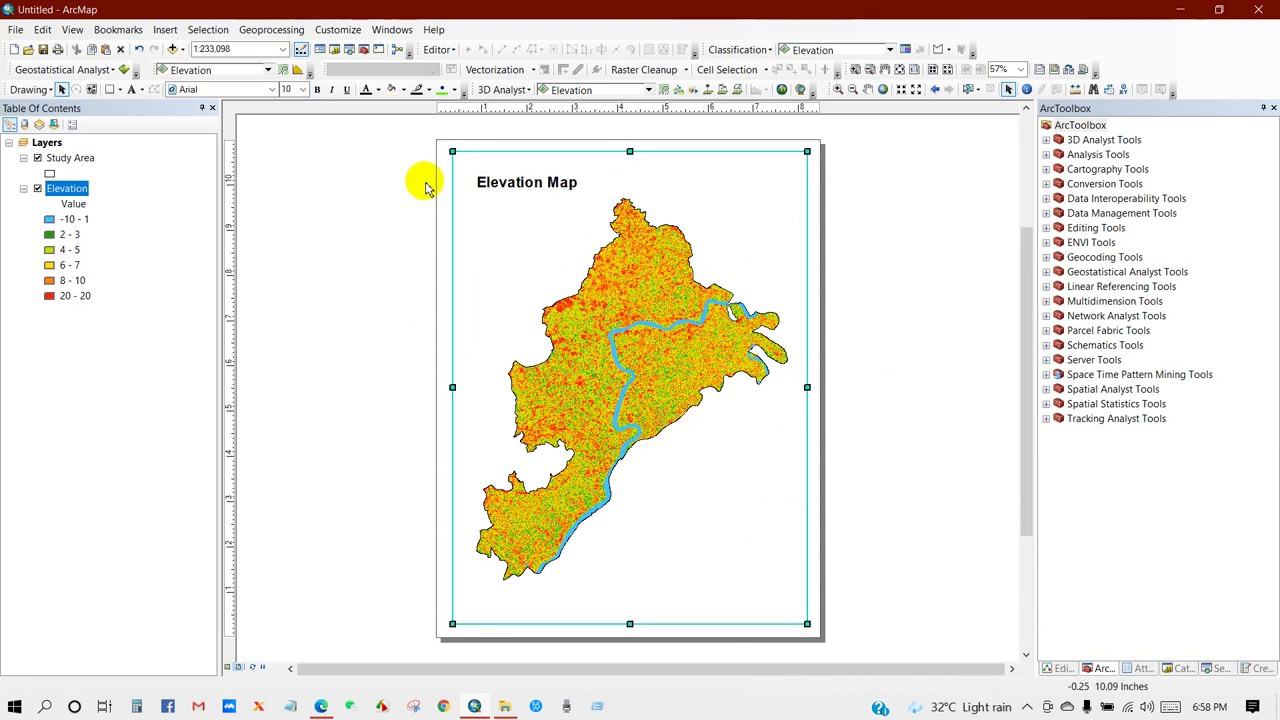
Insert a legend with Study Area removed, keeping the wizard's default title, frame and patches
click(166, 30)
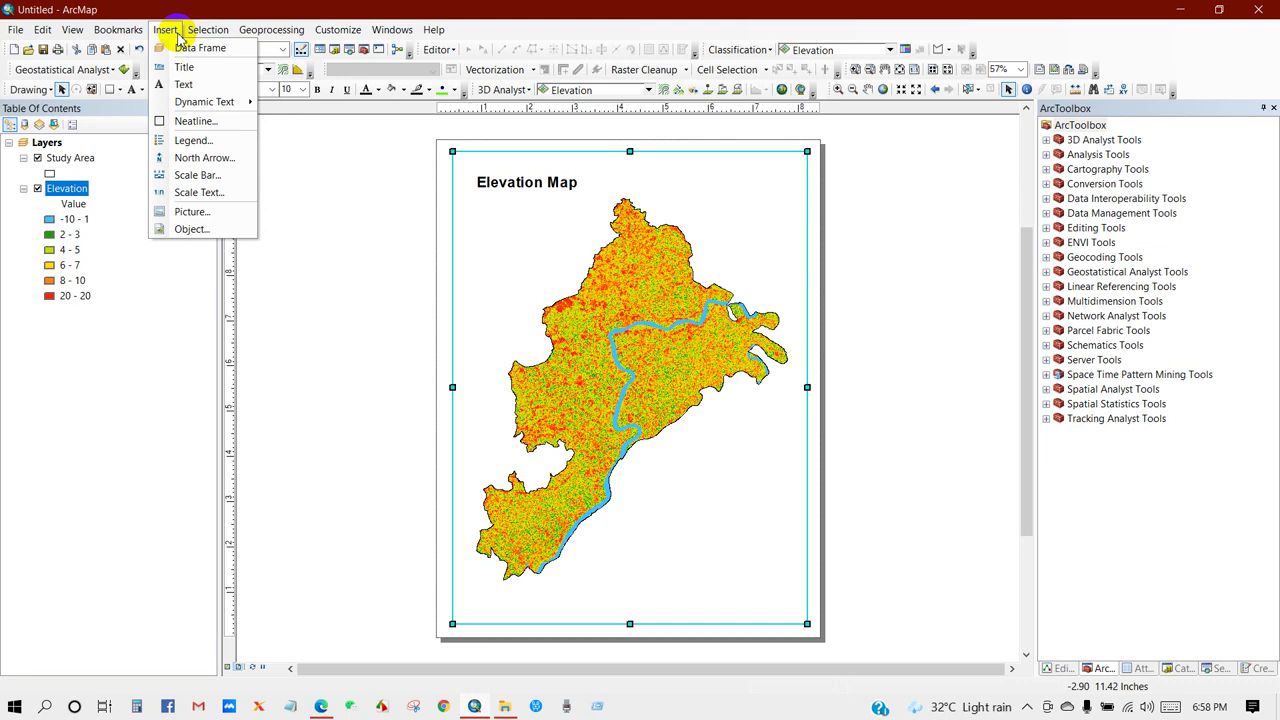
click(193, 140)
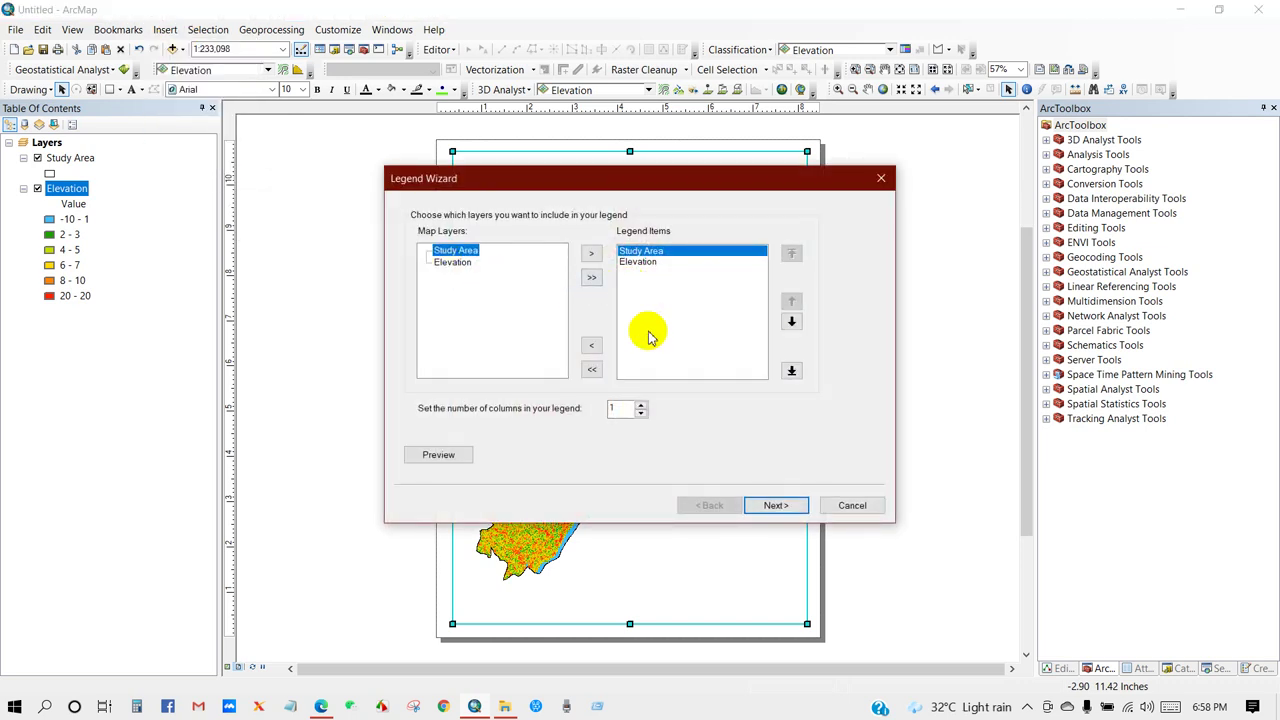
click(588, 347)
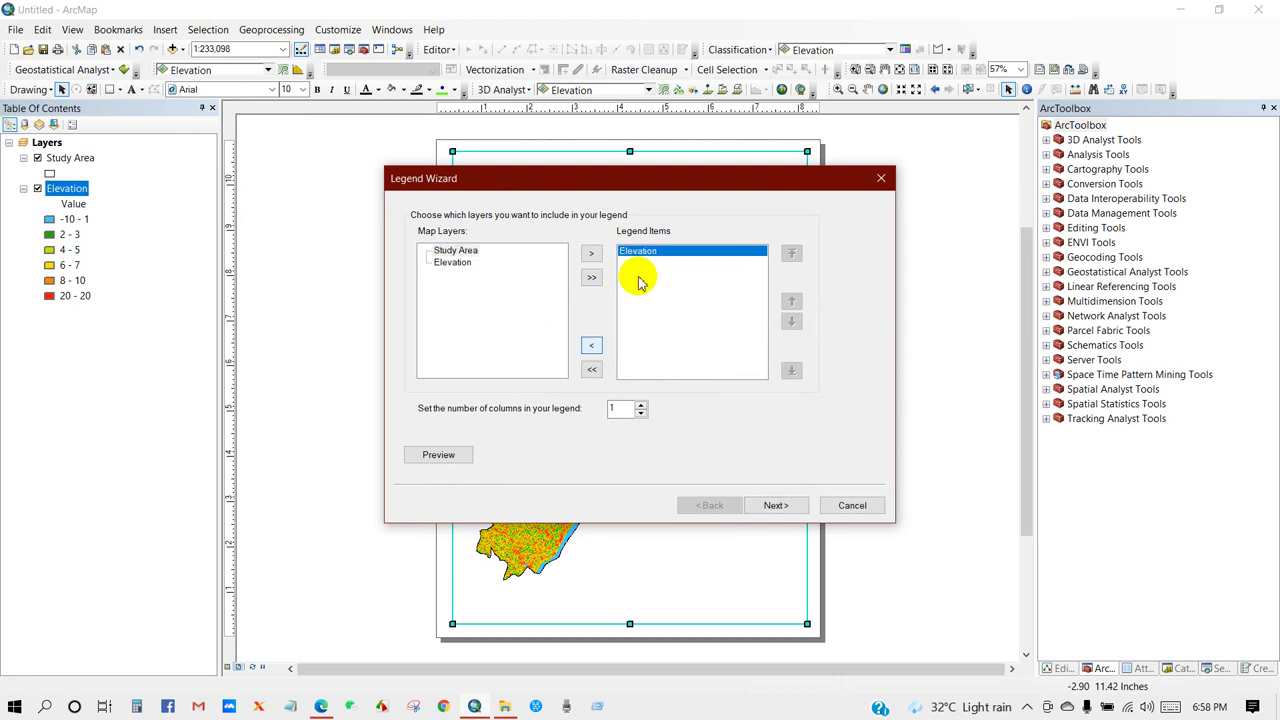
click(776, 506)
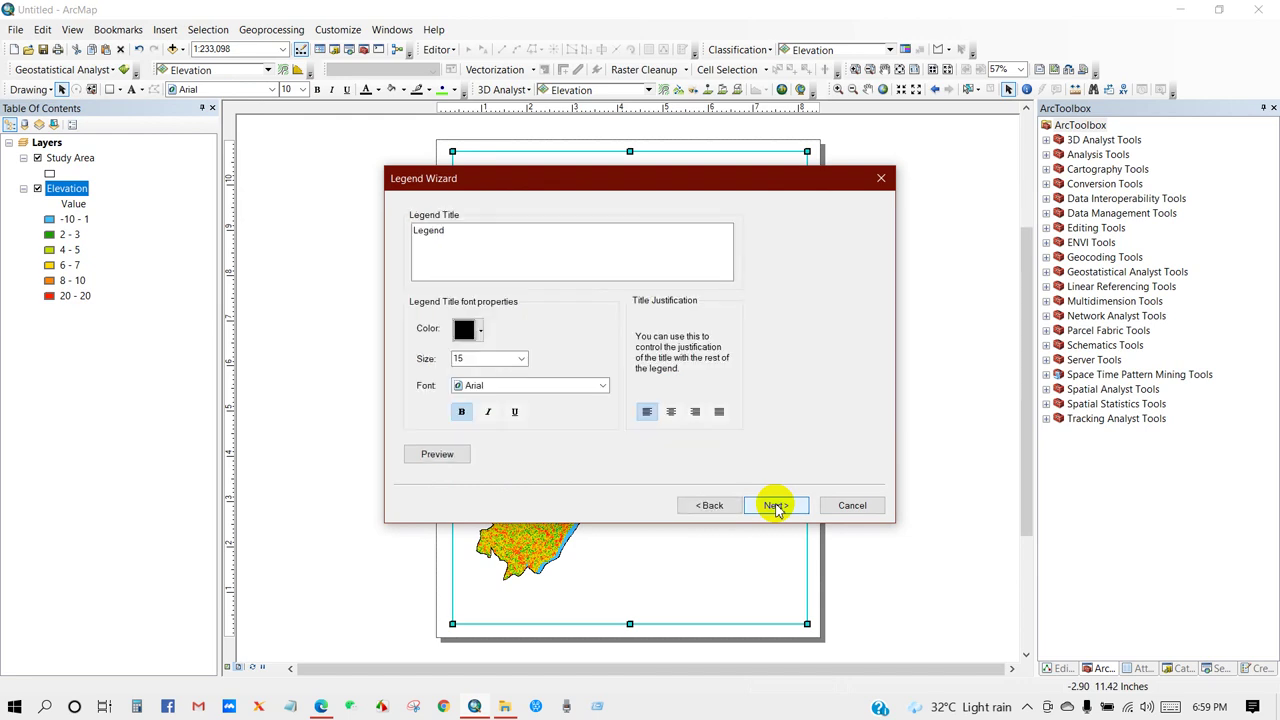
click(776, 506)
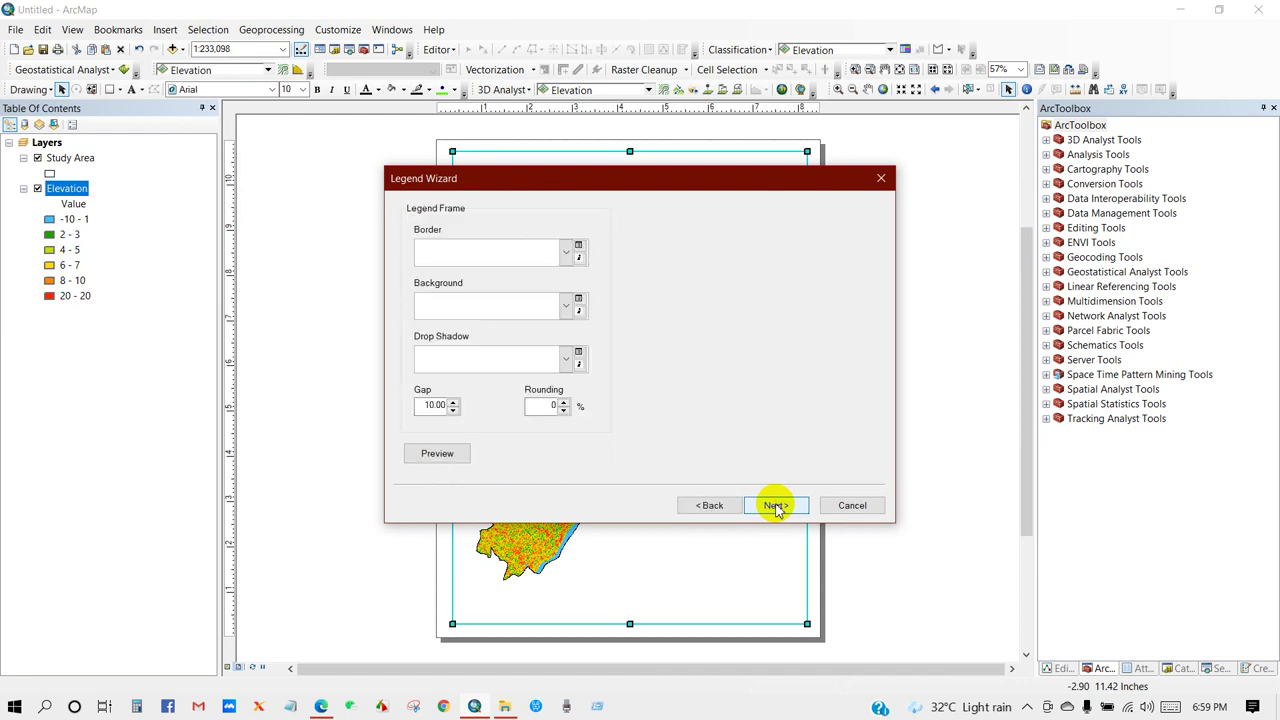
click(776, 506)
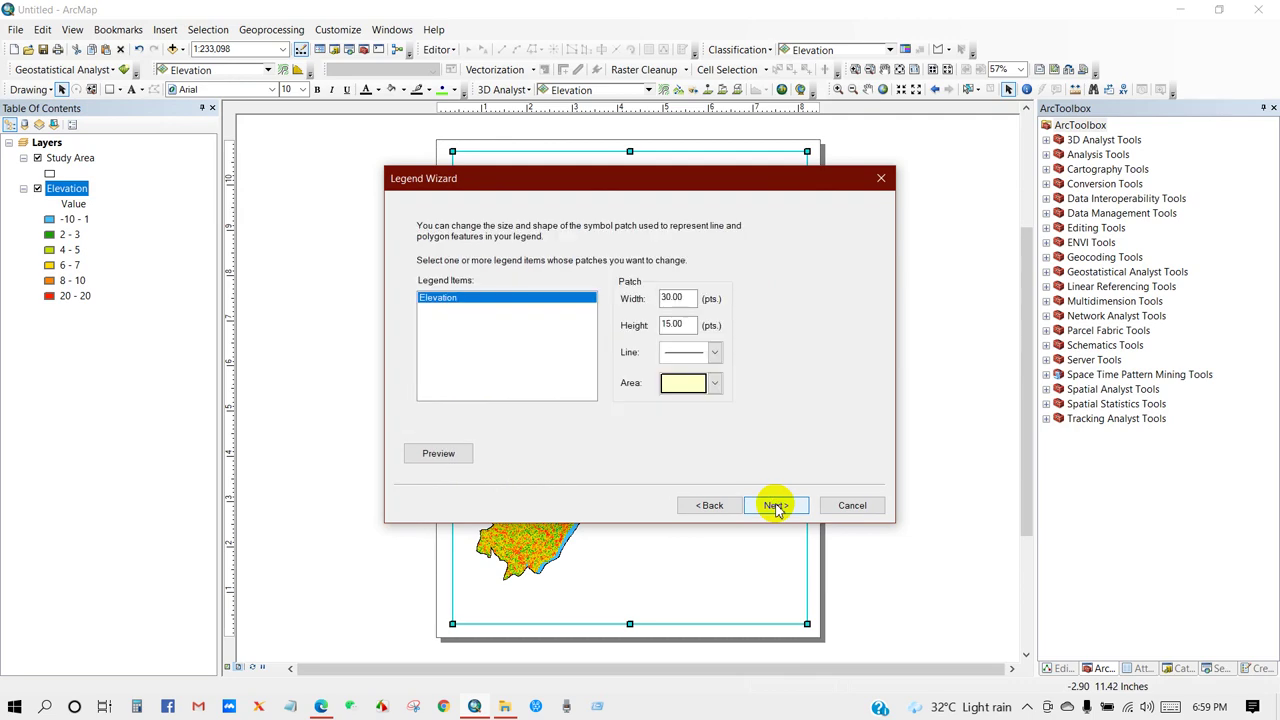
click(776, 506)
click(776, 506)
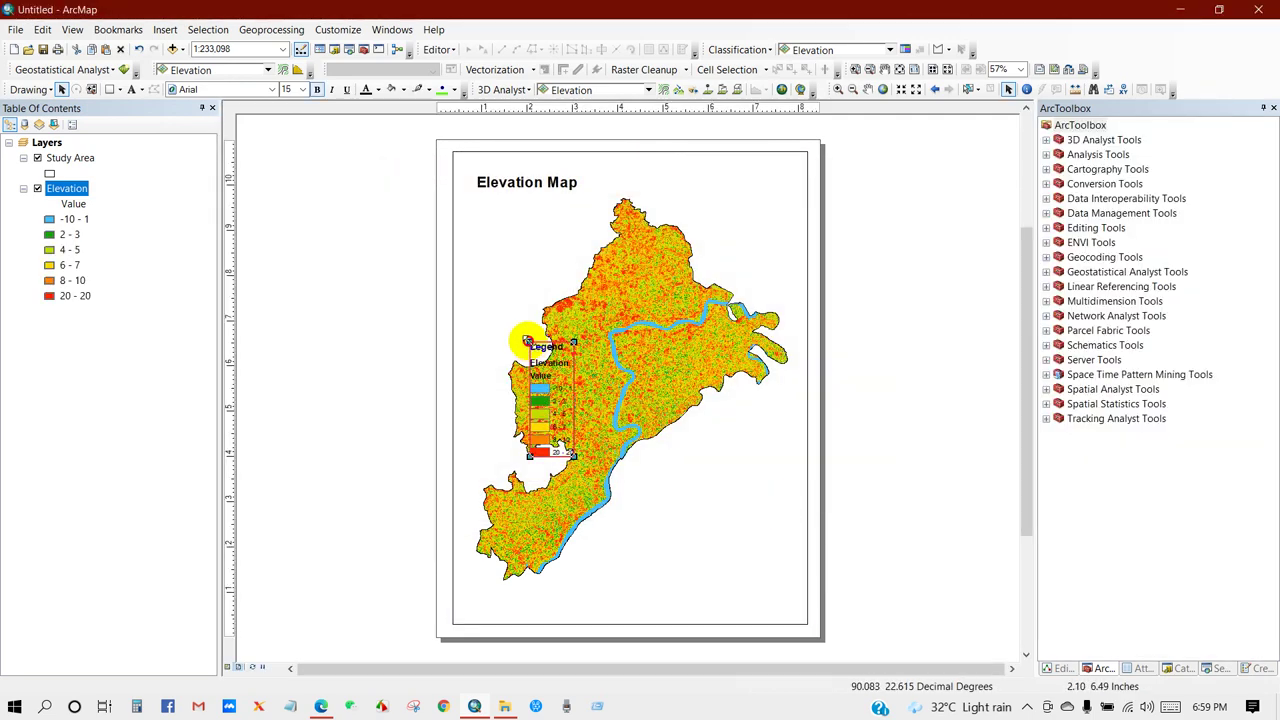
Enlarge the legend and move it to the map's lower right corner
drag(526, 341, 477, 300)
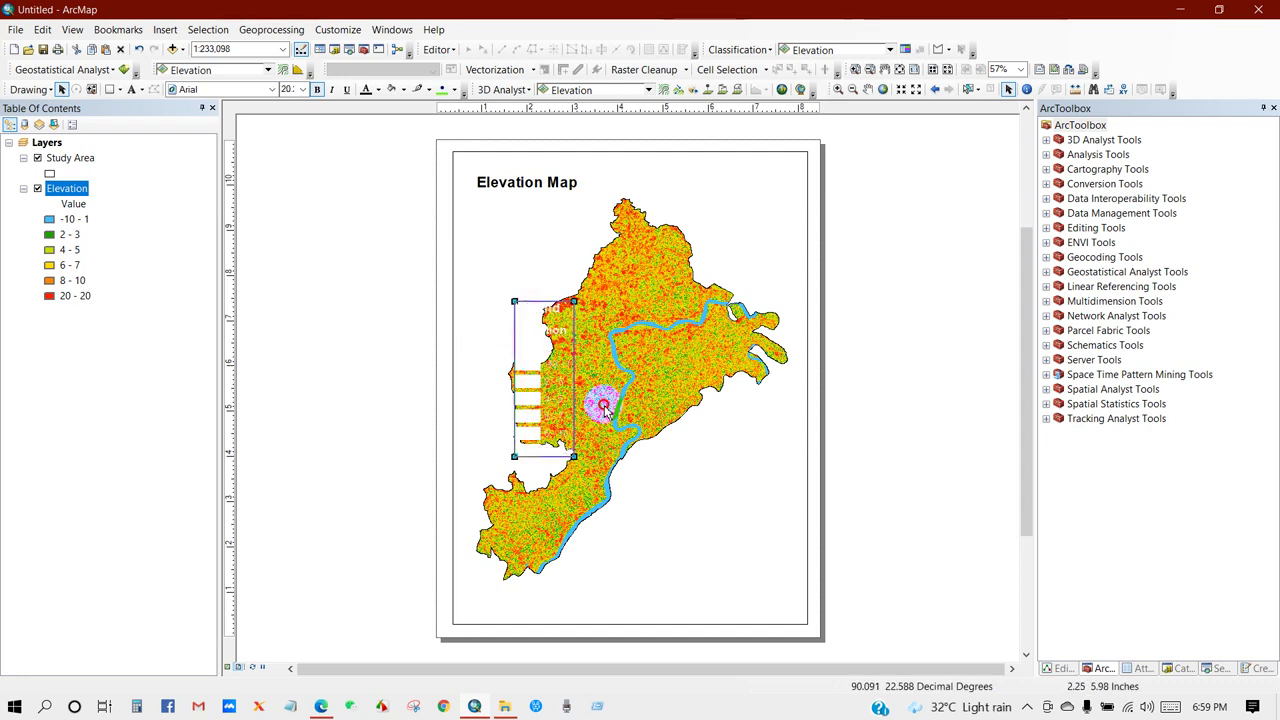
drag(604, 408, 735, 498)
click(837, 466)
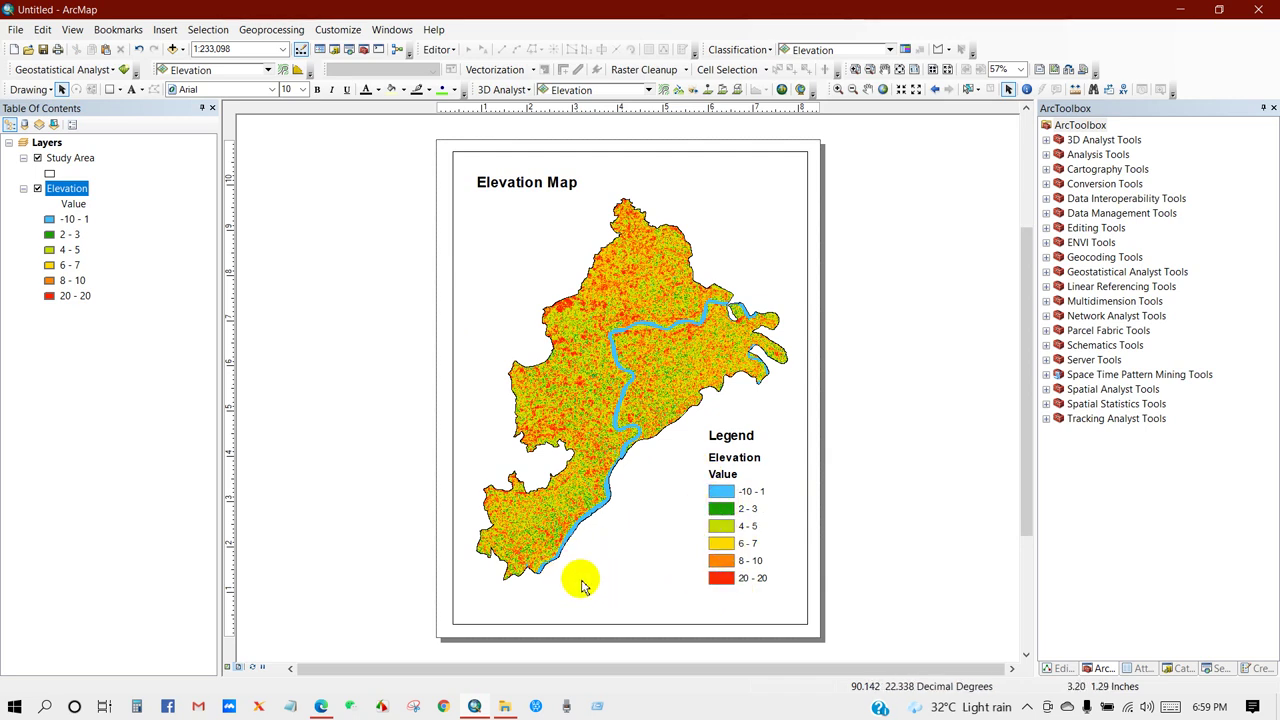
click(736, 527)
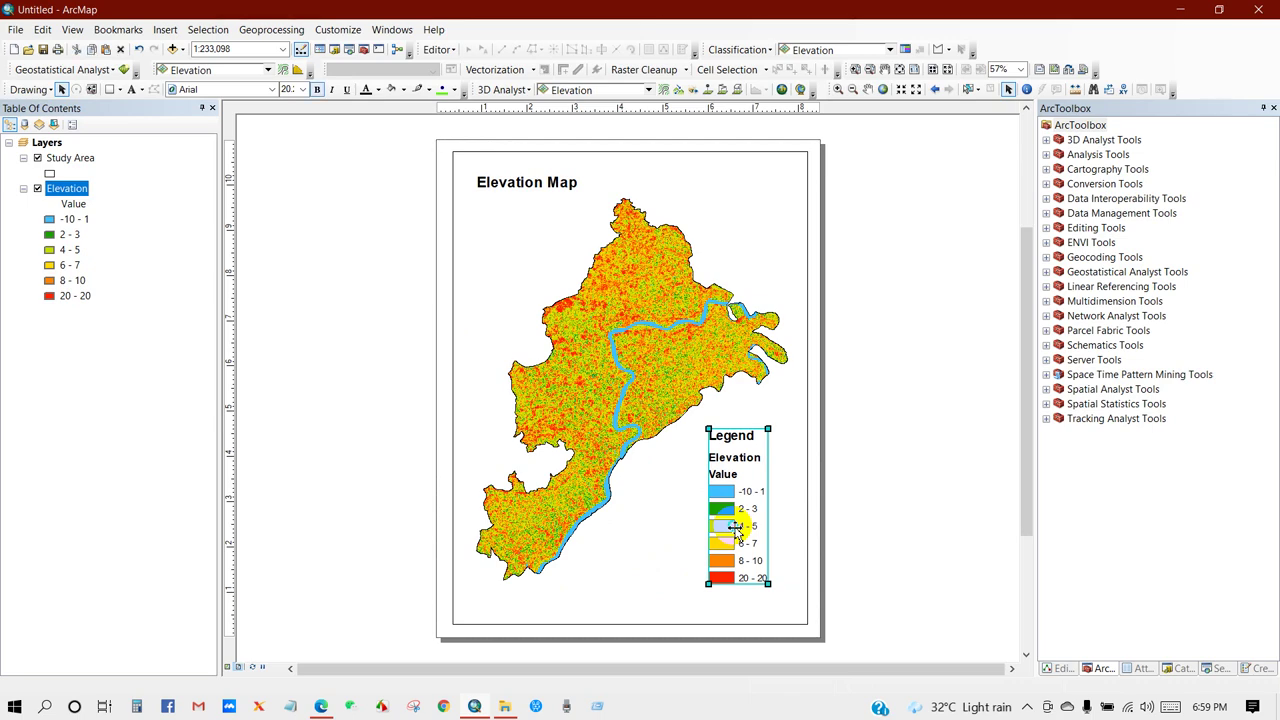
Delete the default 'Legend' title text on the legend's General properties tab
right_click(736, 529)
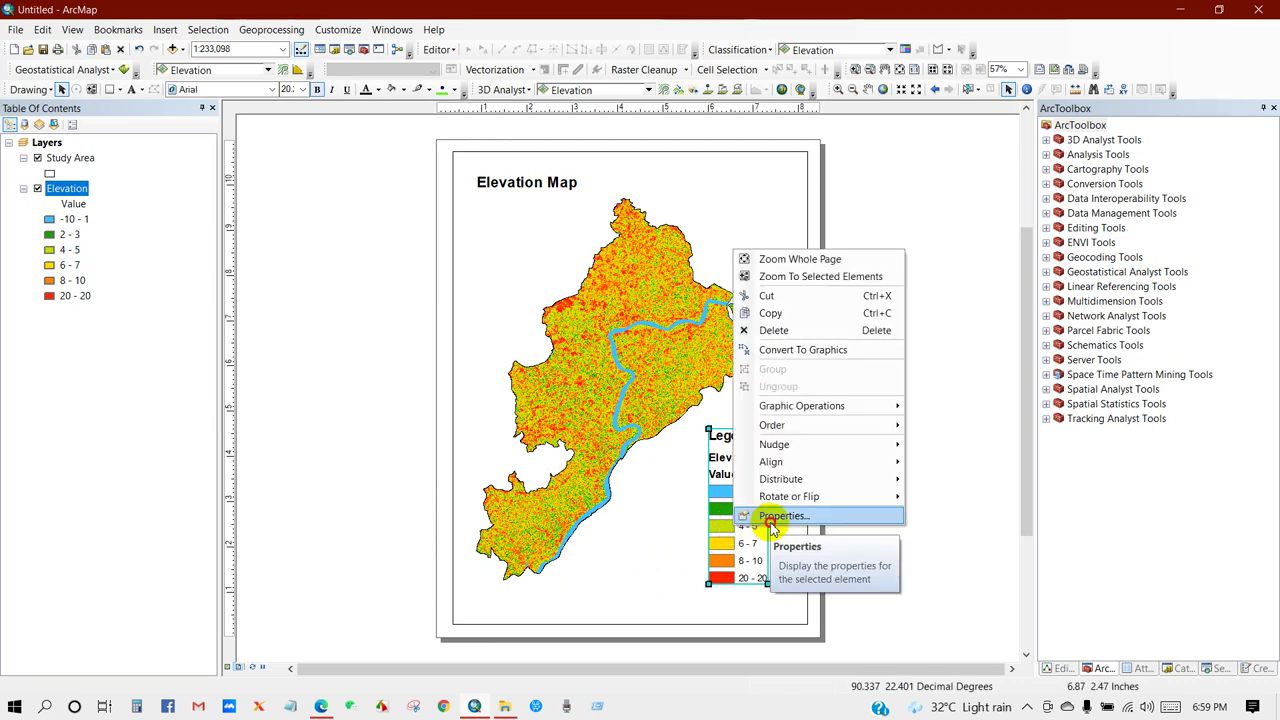
click(771, 522)
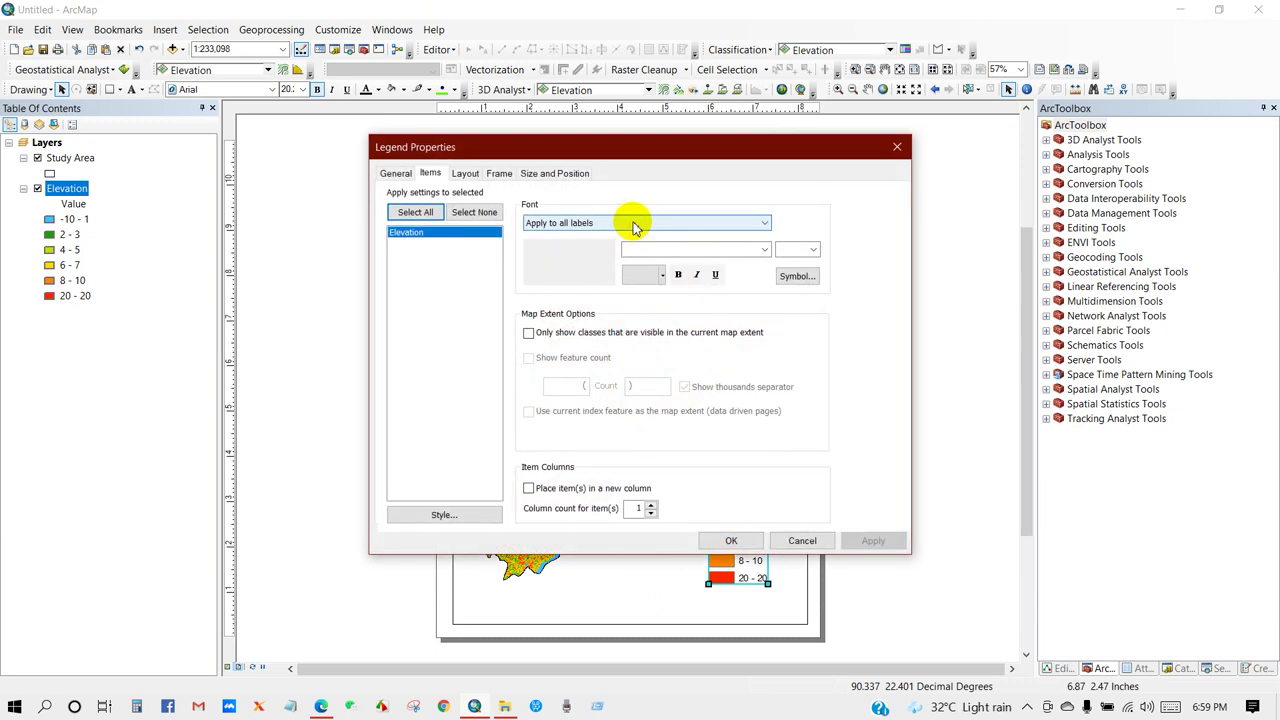
click(394, 174)
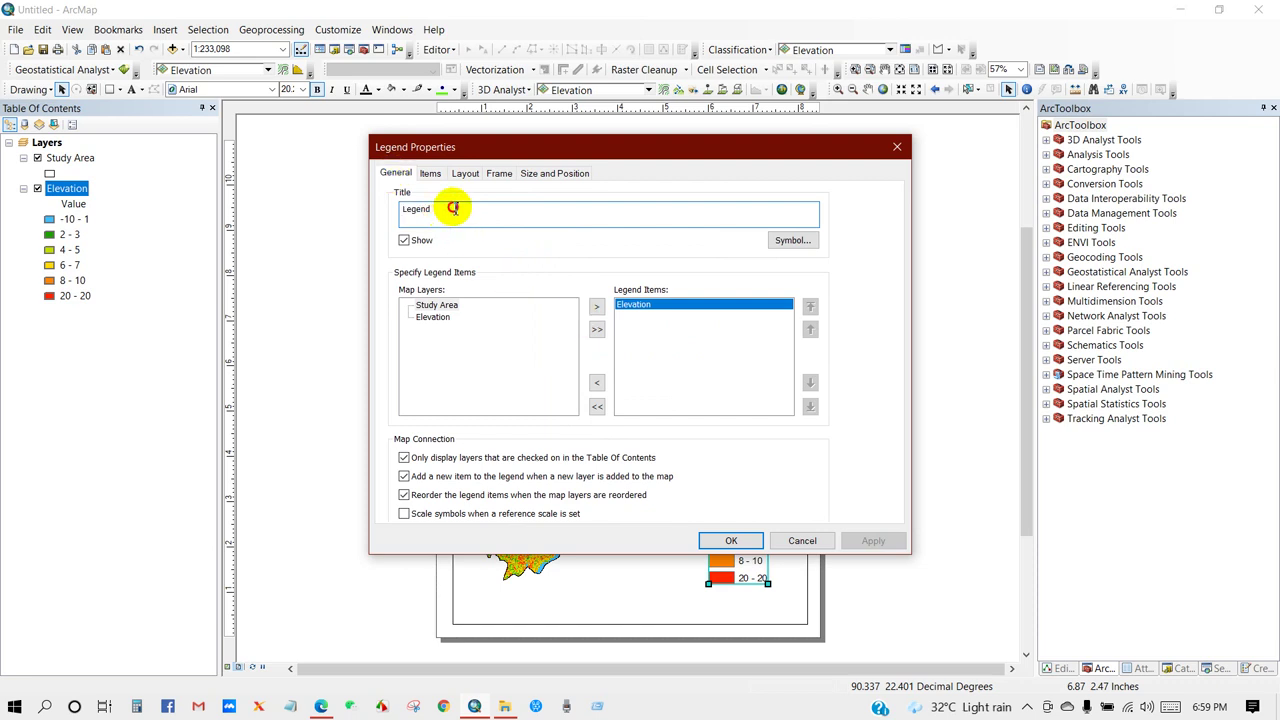
drag(452, 208, 383, 203)
key(BackSpace)
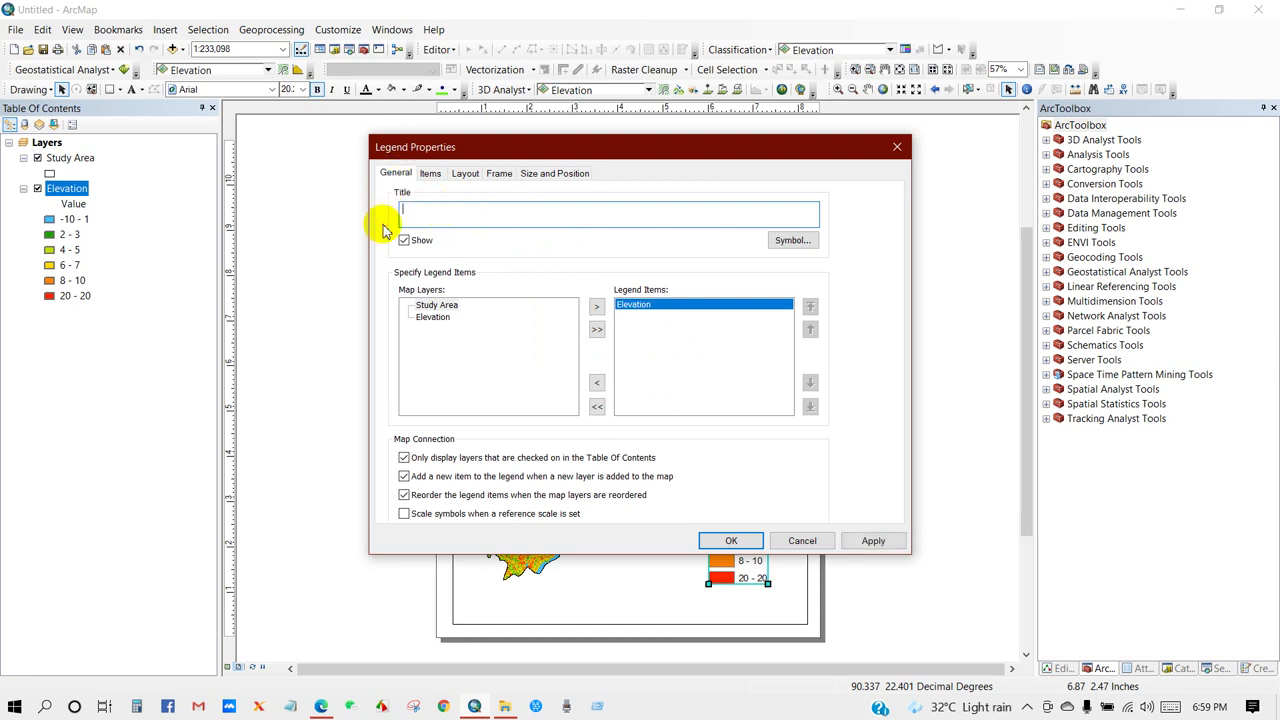
click(429, 176)
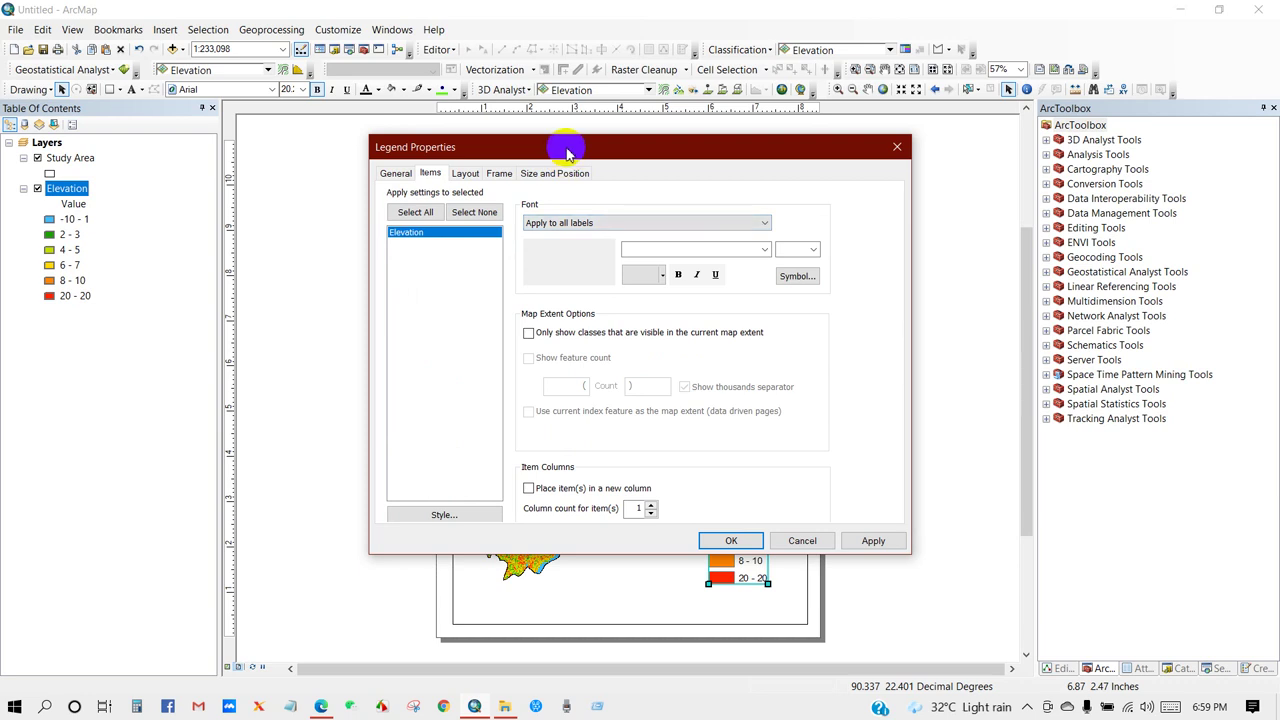
click(446, 517)
Change the Elevation legend item to the Horizontal Bar with Heading, Labels and Description style, showing the layer name
click(459, 244)
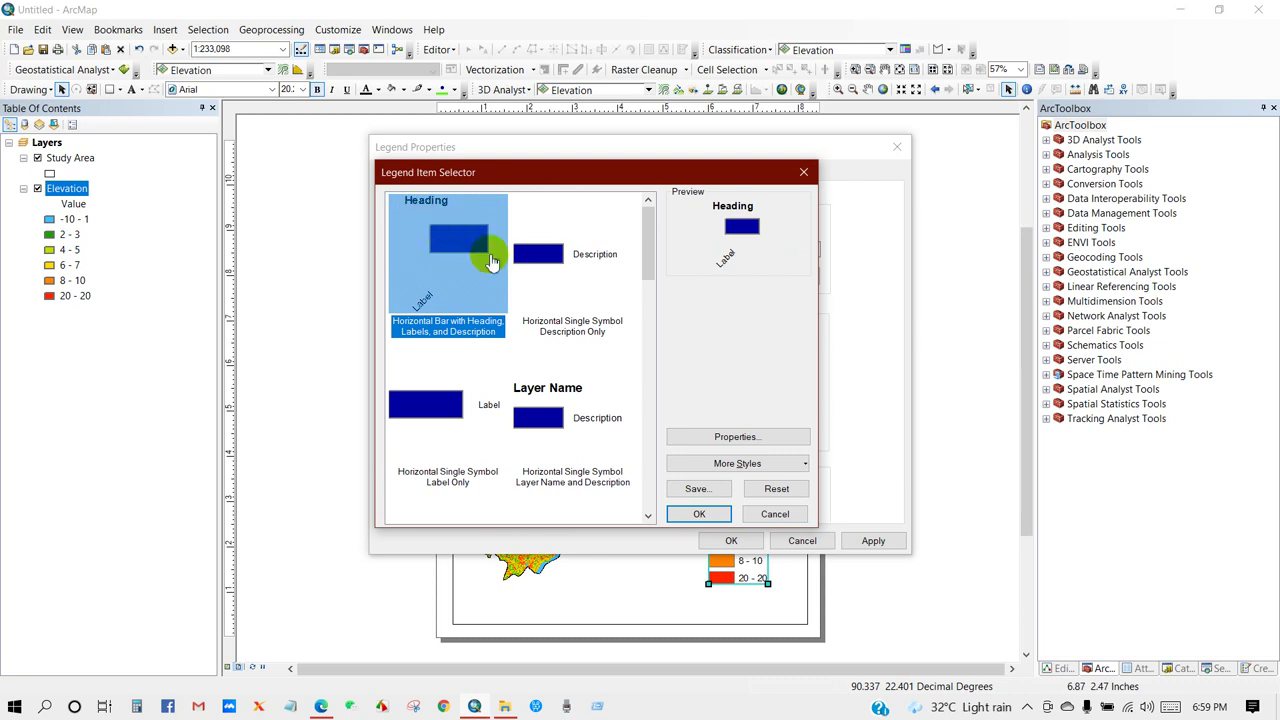
click(735, 438)
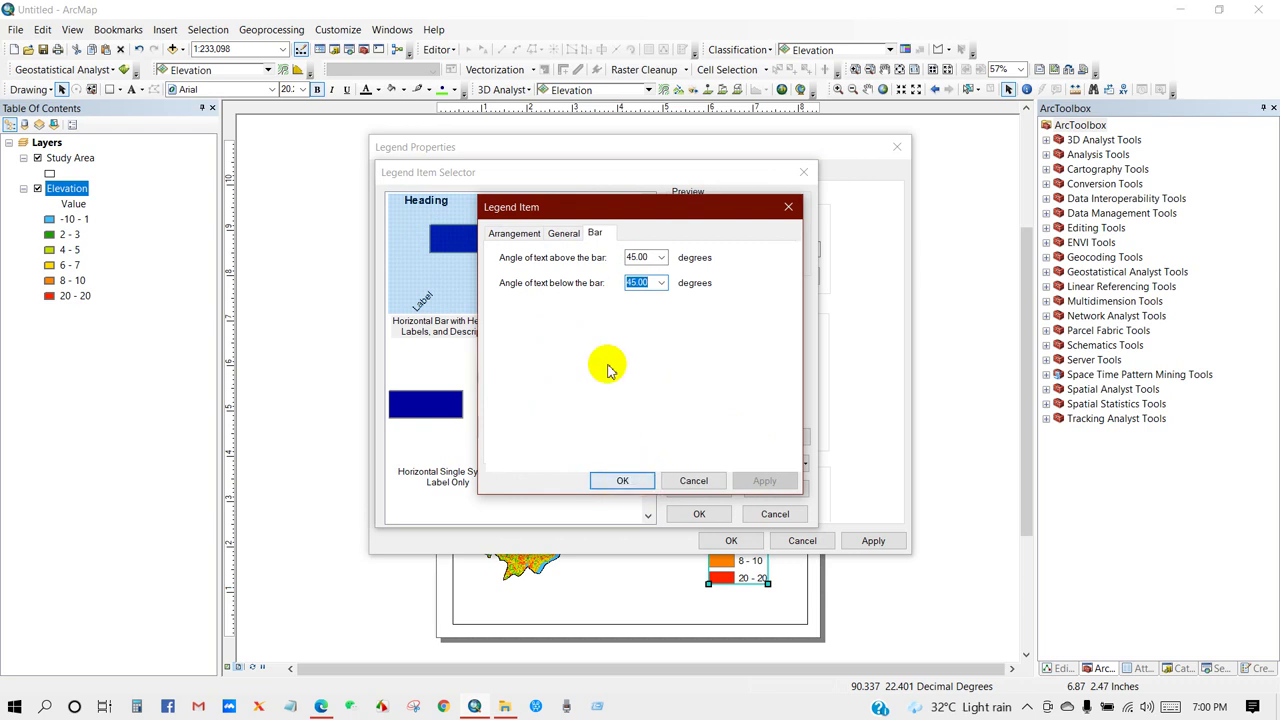
click(564, 236)
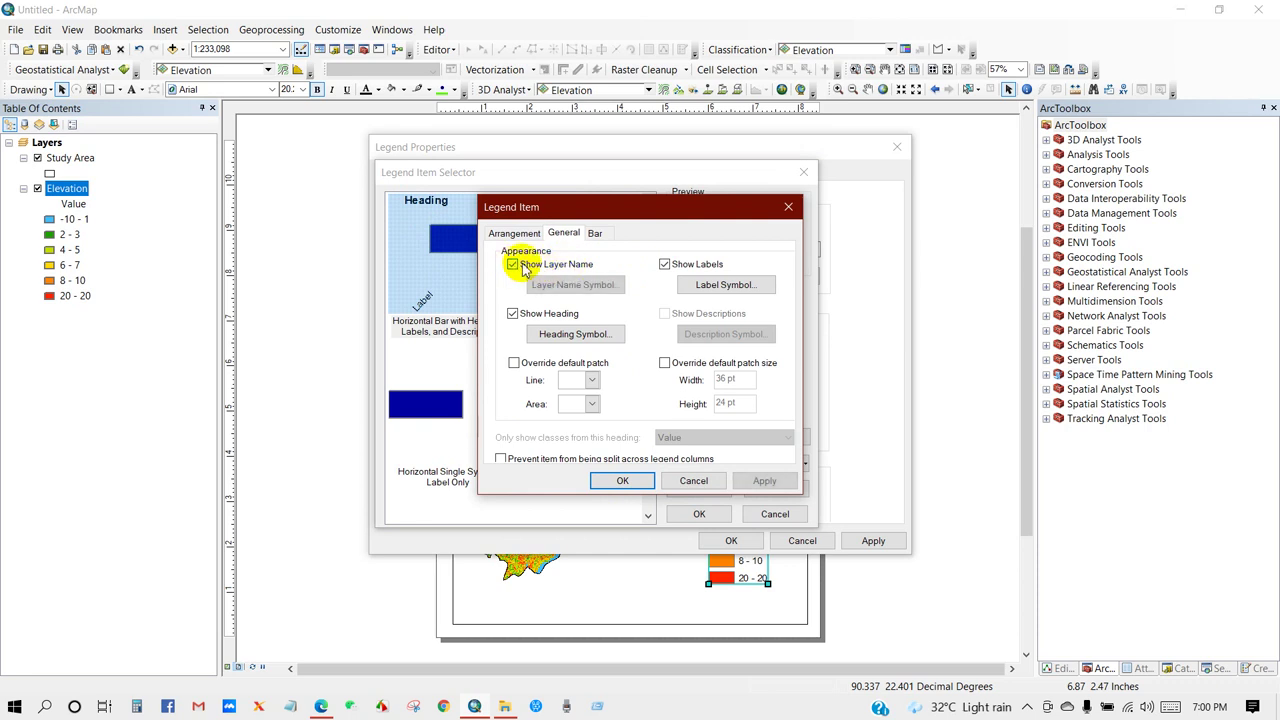
click(522, 268)
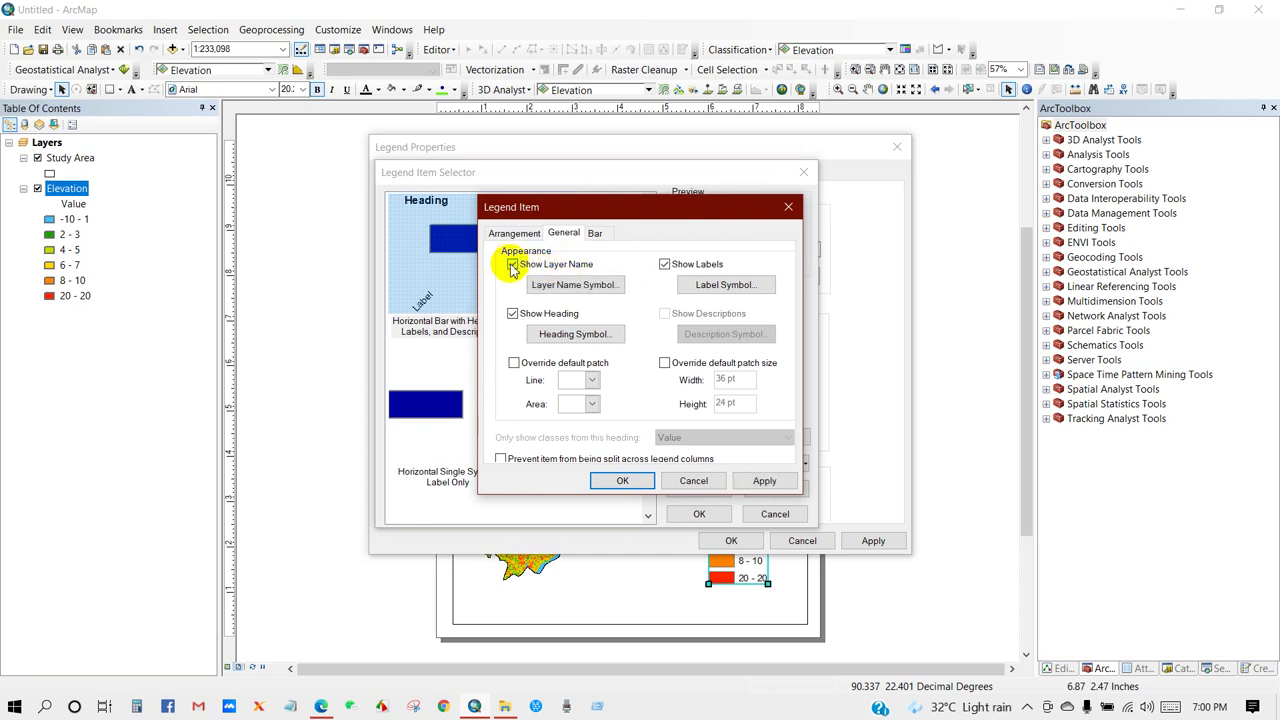
click(594, 233)
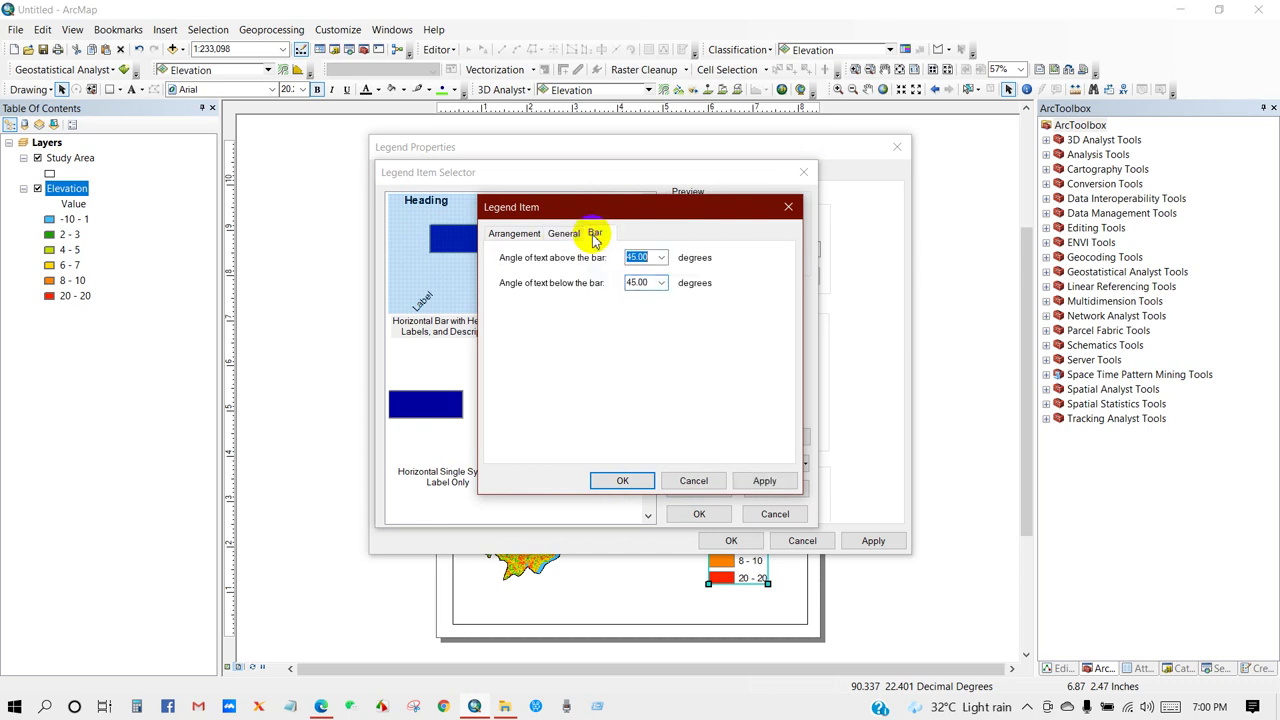
click(619, 481)
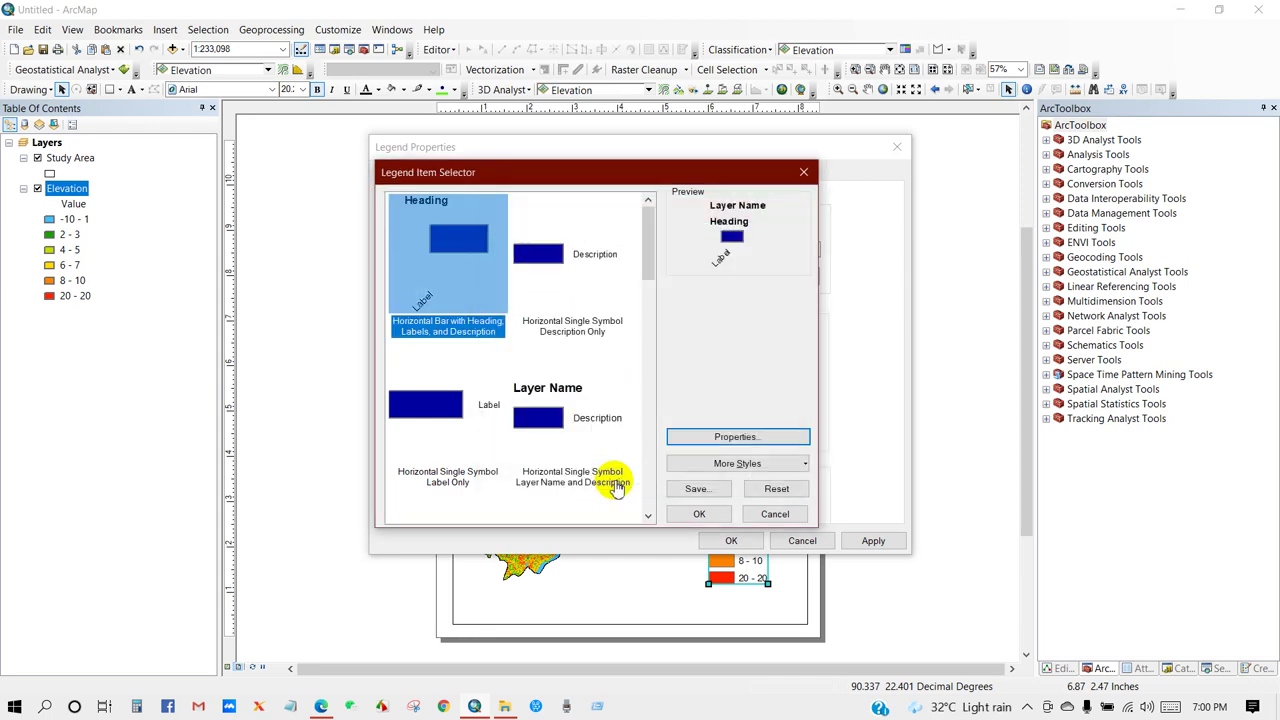
click(692, 514)
click(731, 541)
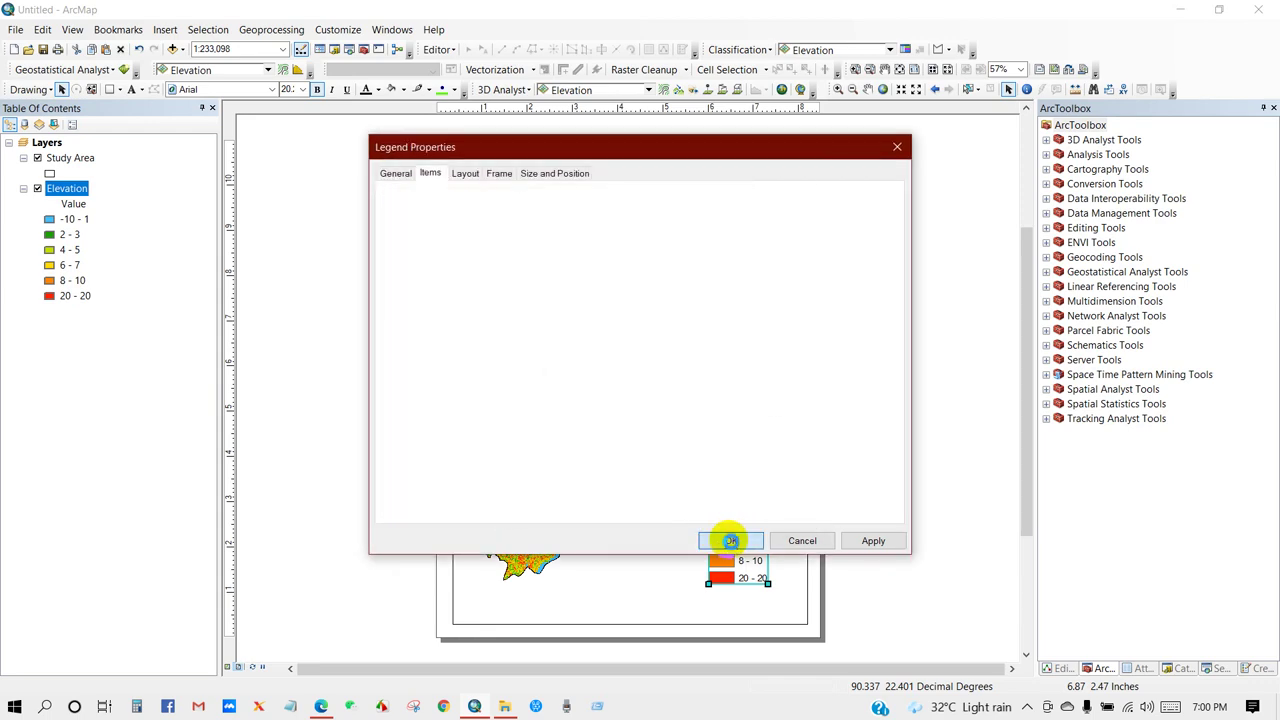
Drag the redrawn horizontal bar legend into place at the map's lower right
drag(726, 541, 666, 546)
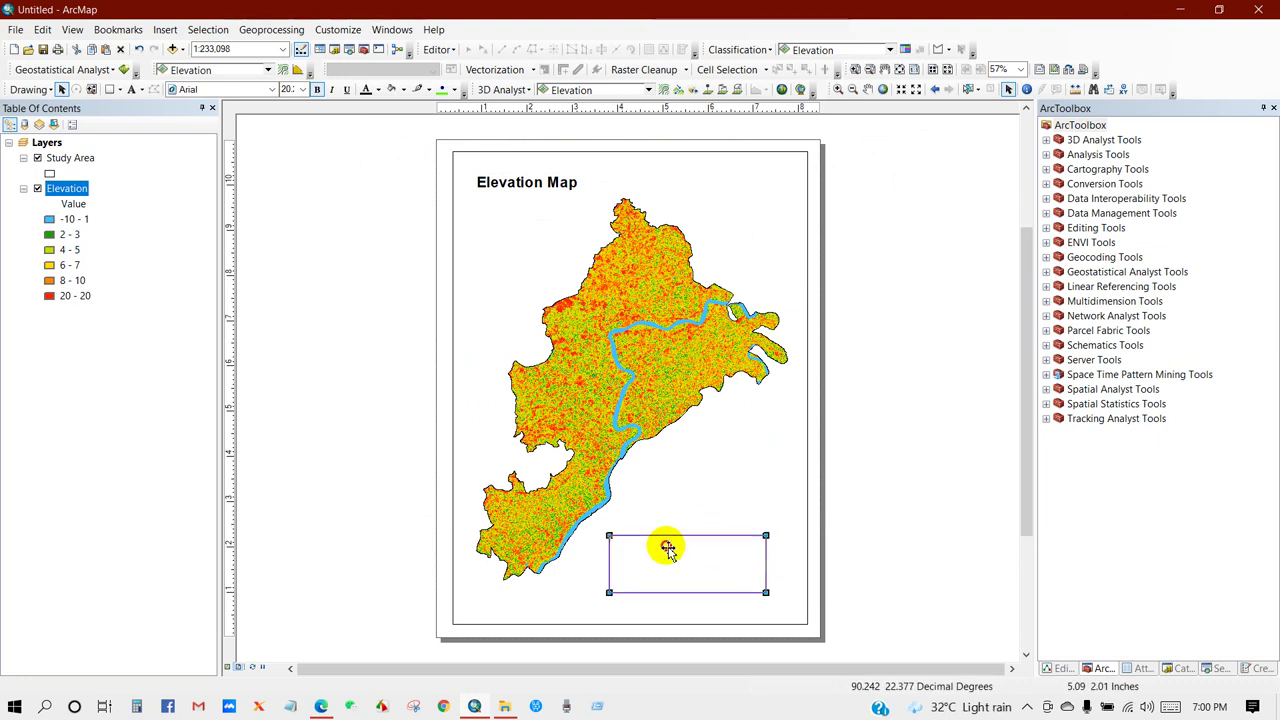
click(873, 503)
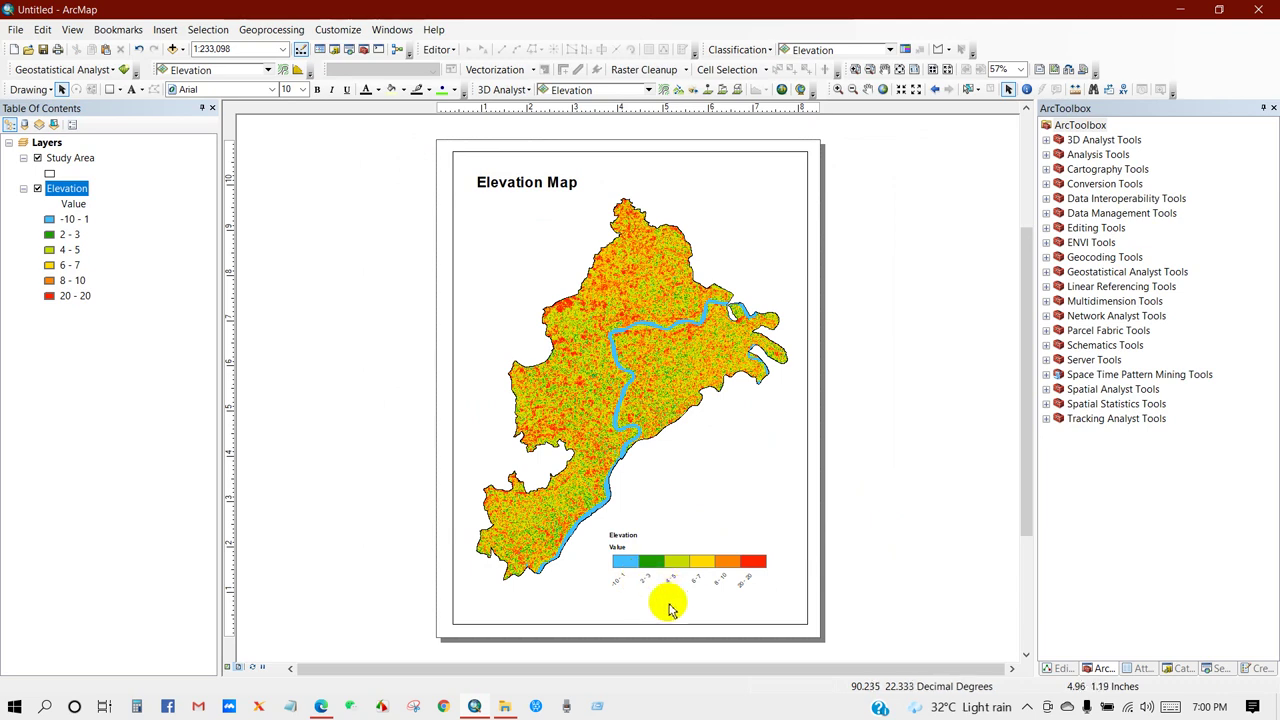
click(672, 571)
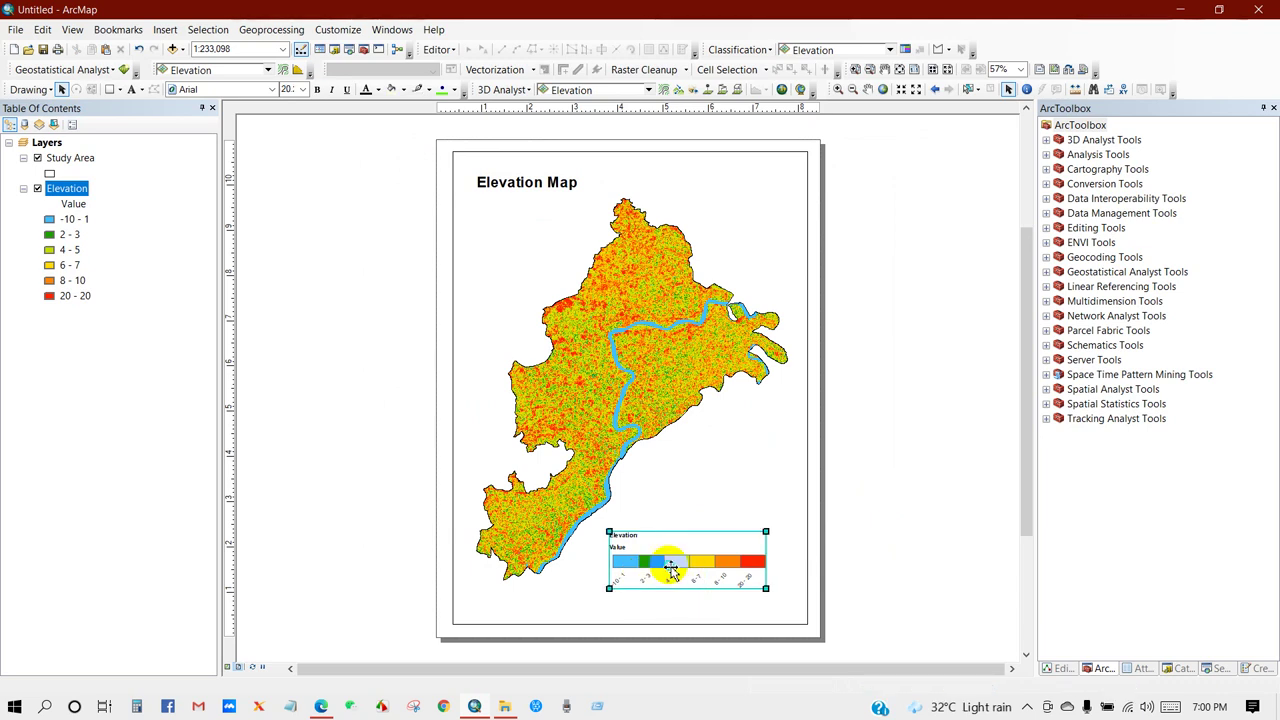
Set the legend's label font size to 14 pt in Legend Properties
right_click(672, 571)
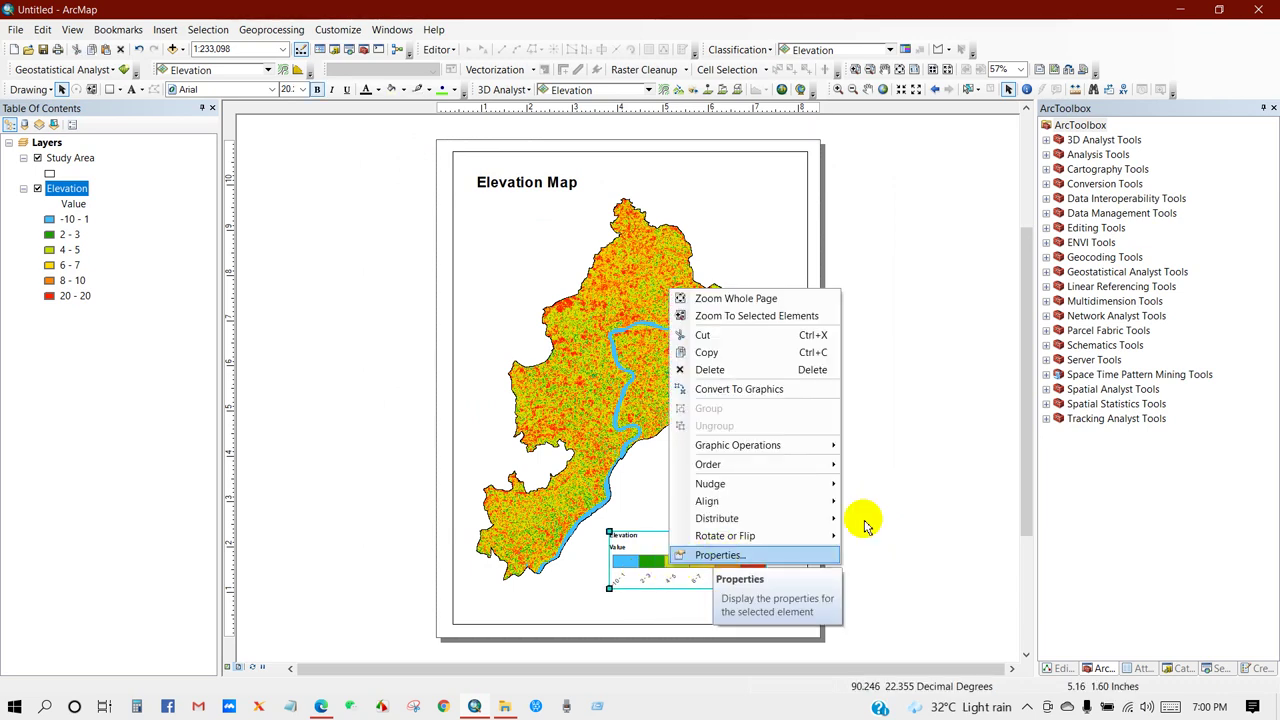
click(657, 516)
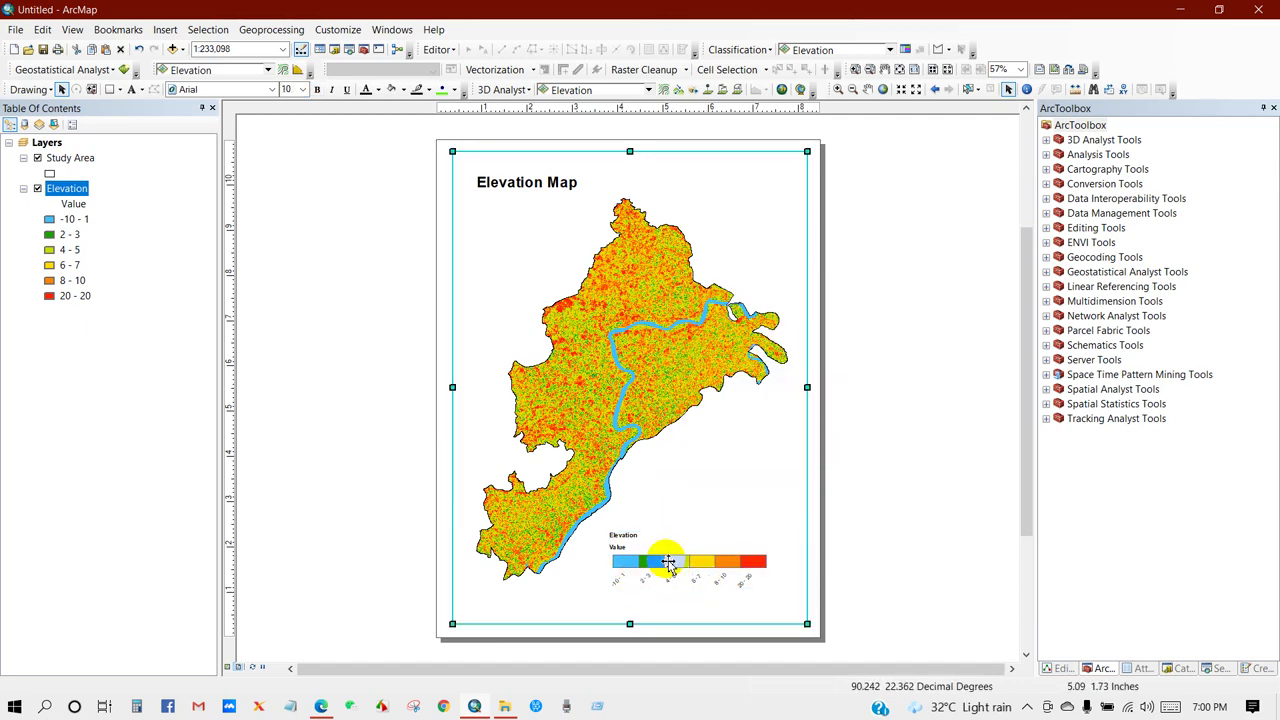
click(668, 563)
right_click(668, 560)
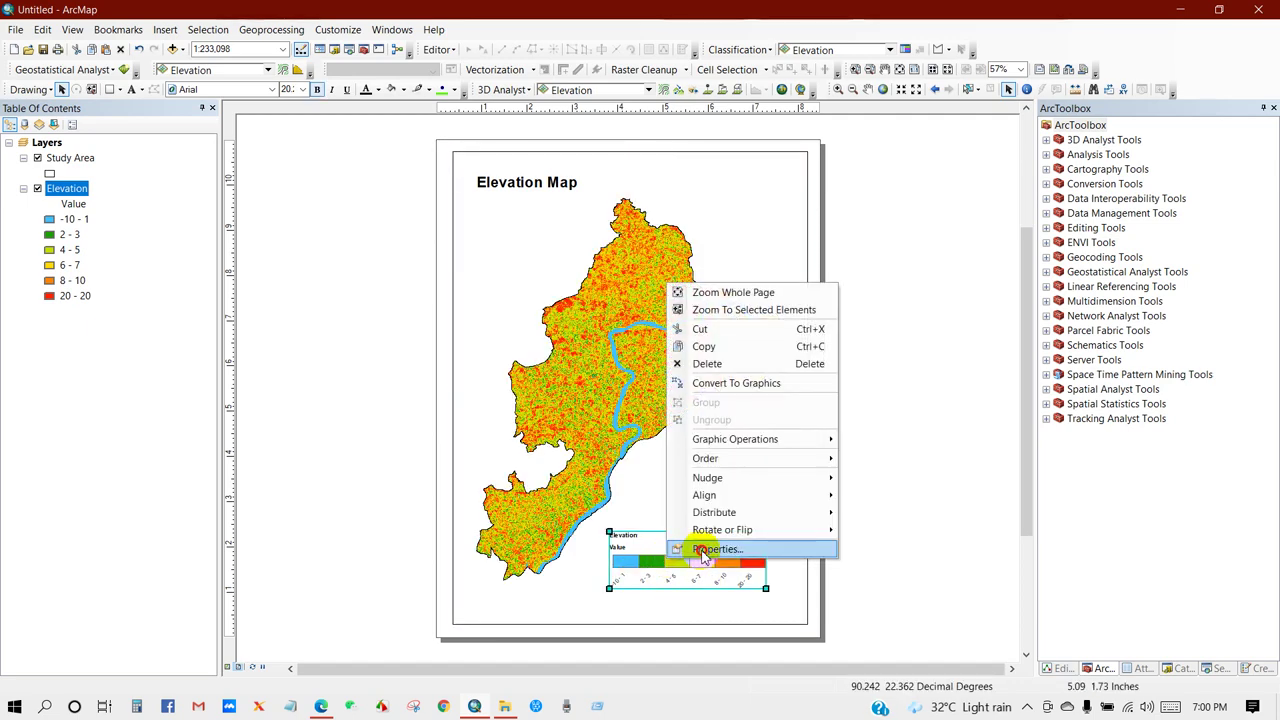
click(712, 549)
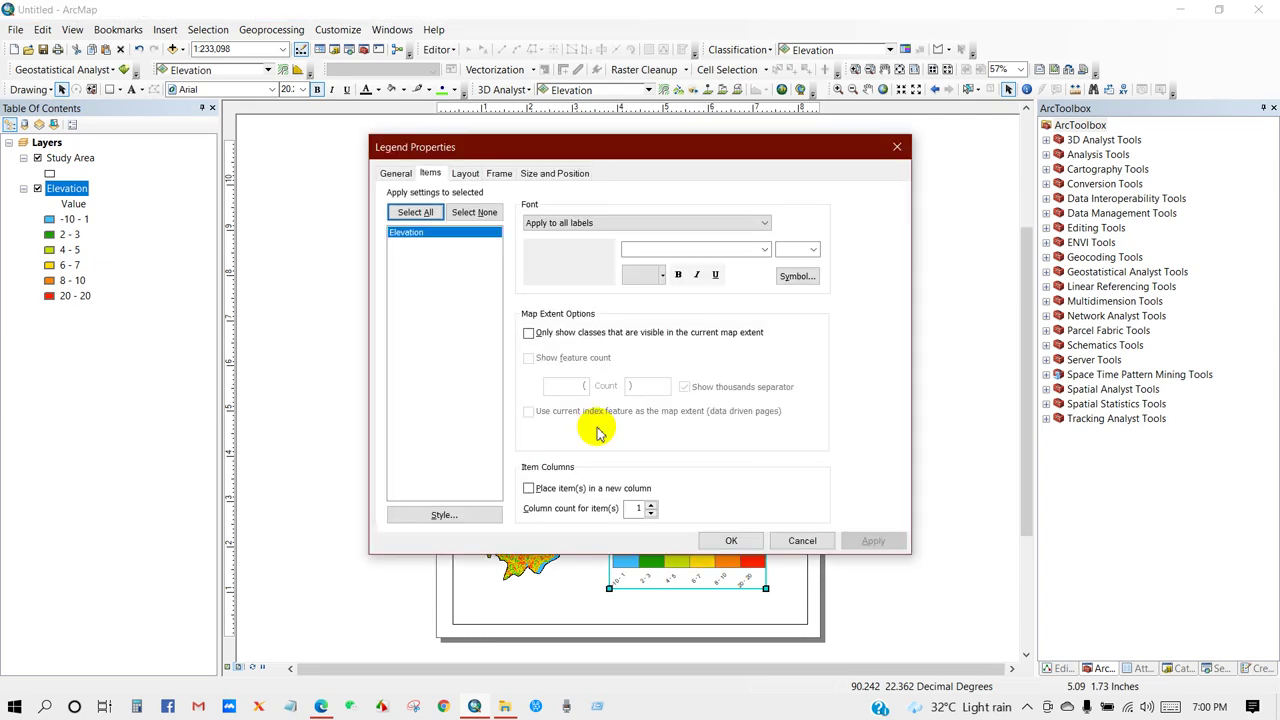
drag(625, 152, 433, 106)
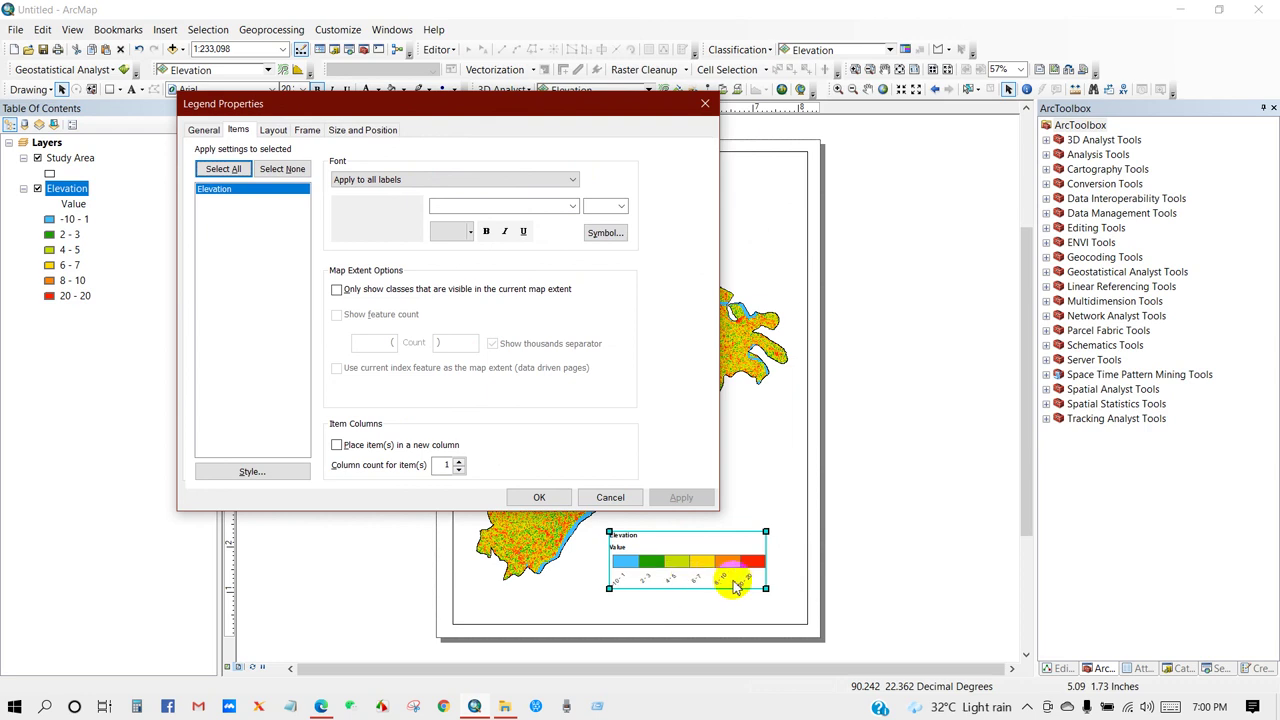
click(621, 207)
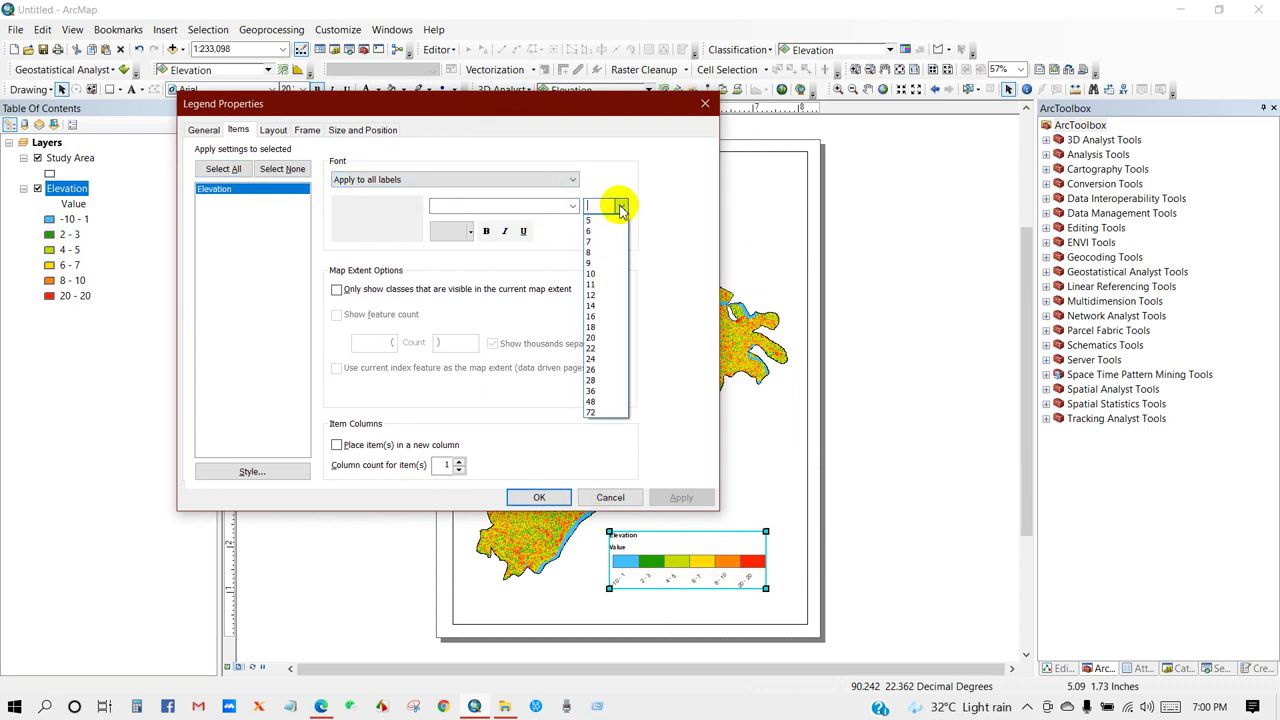
click(604, 305)
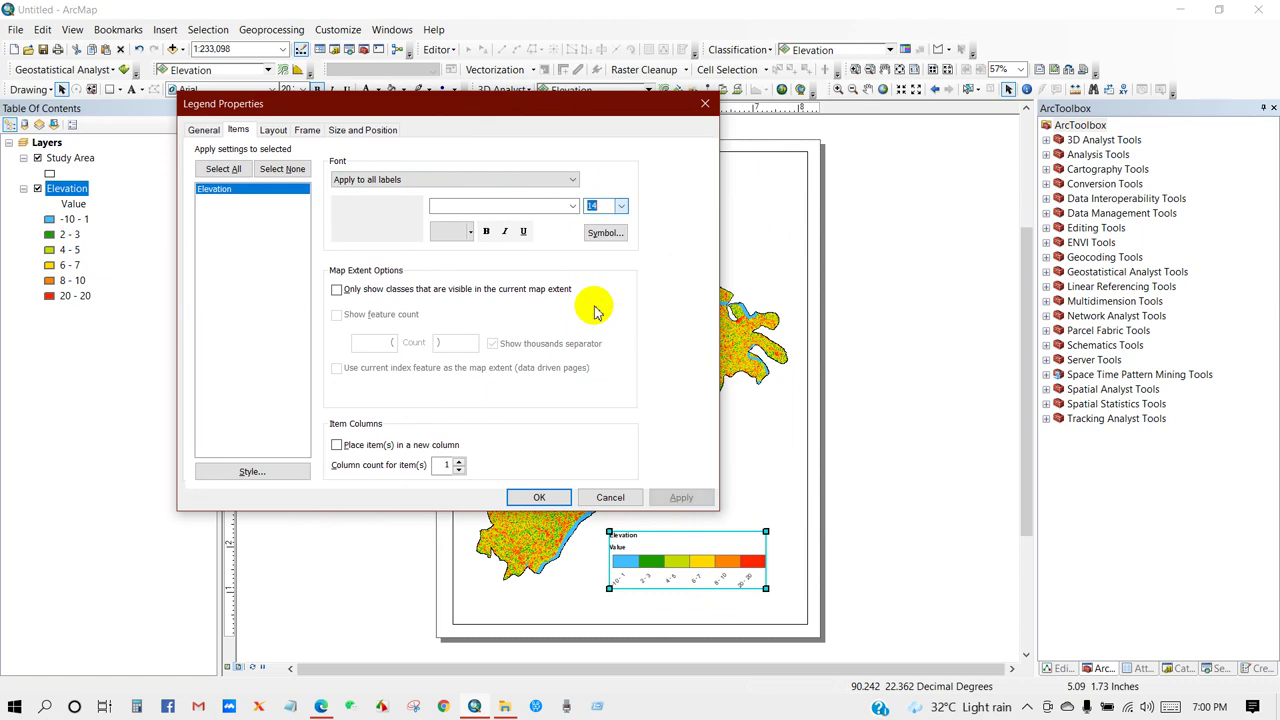
click(539, 497)
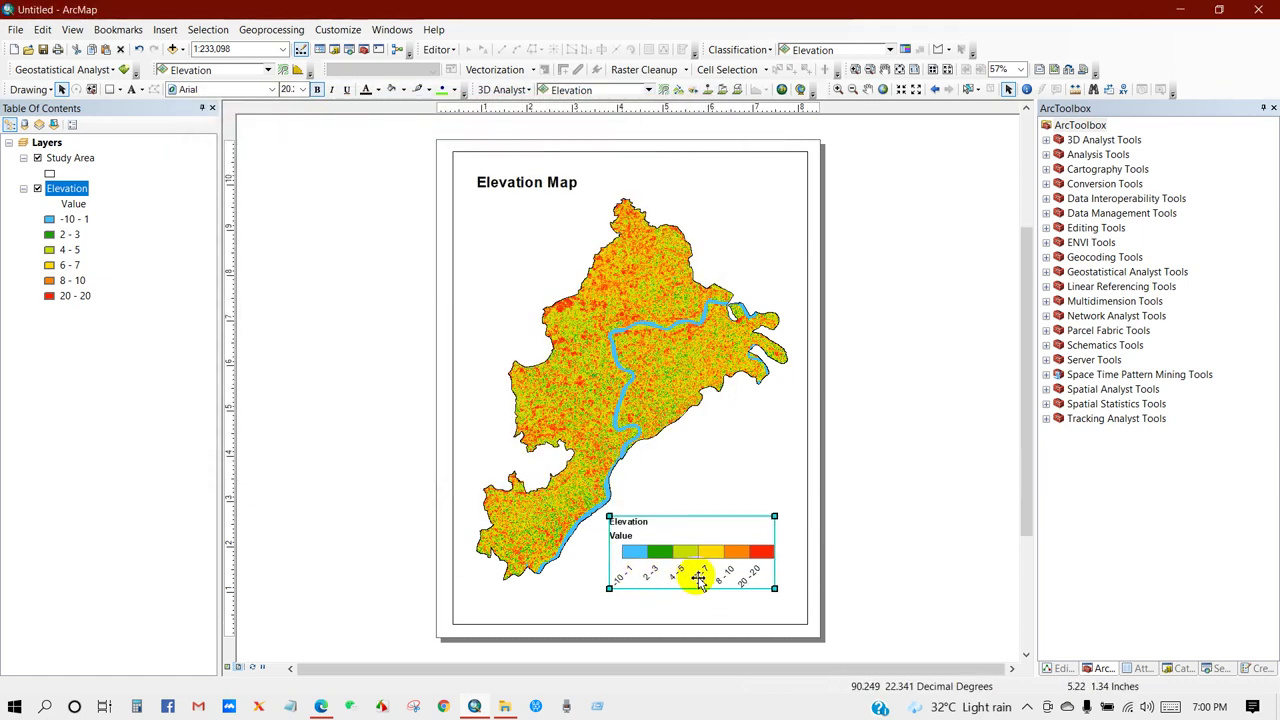
click(866, 551)
Stretch the legend wider and shift it slightly right within the lower right corner
click(667, 583)
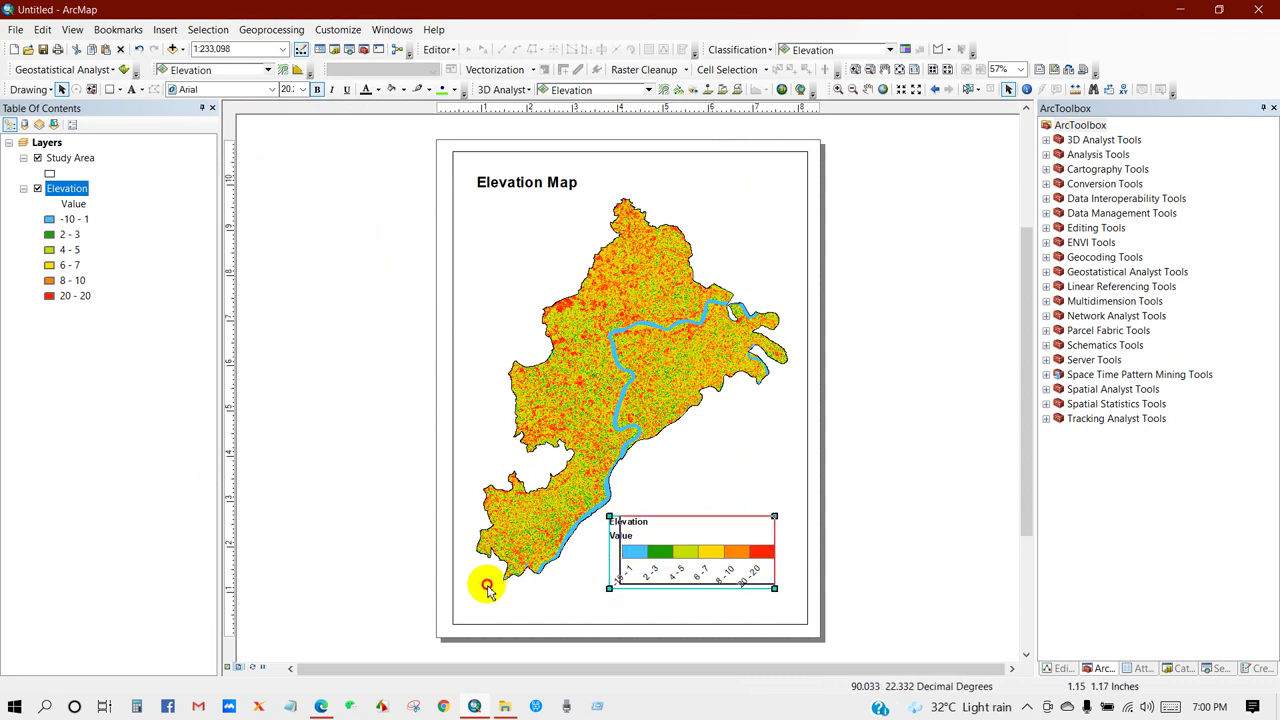
click(355, 598)
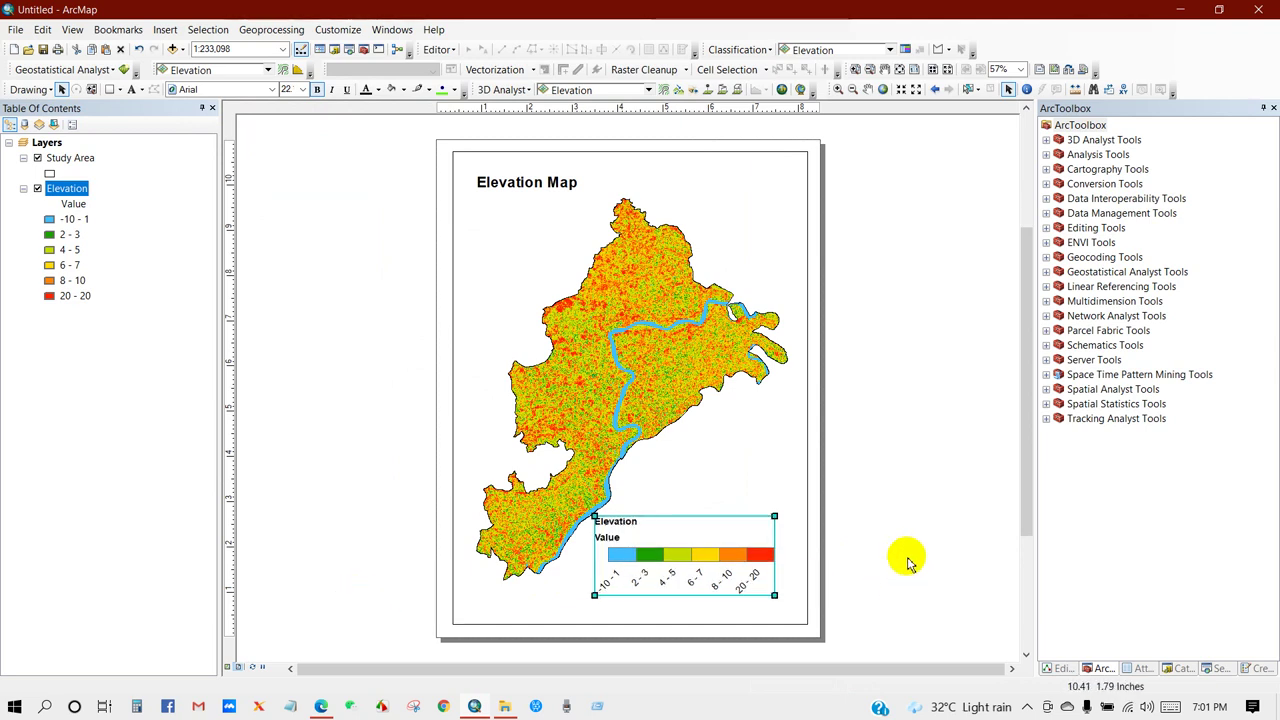
drag(719, 555, 738, 555)
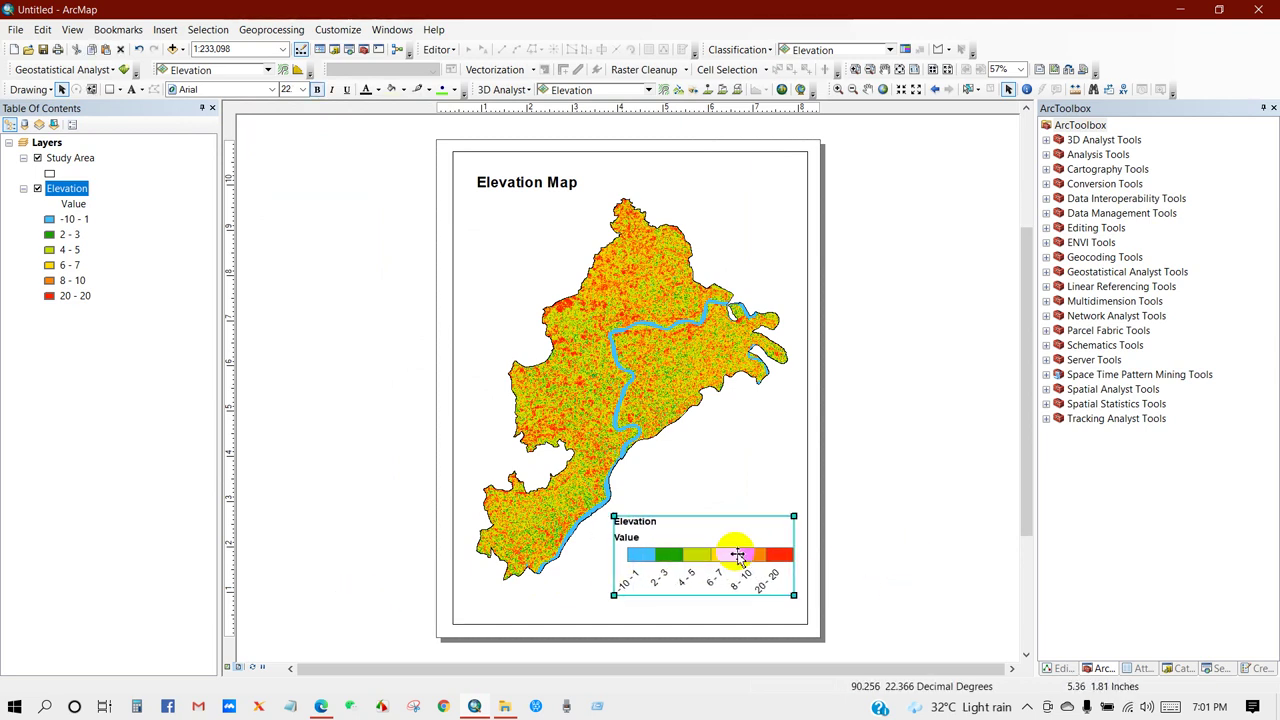
click(848, 540)
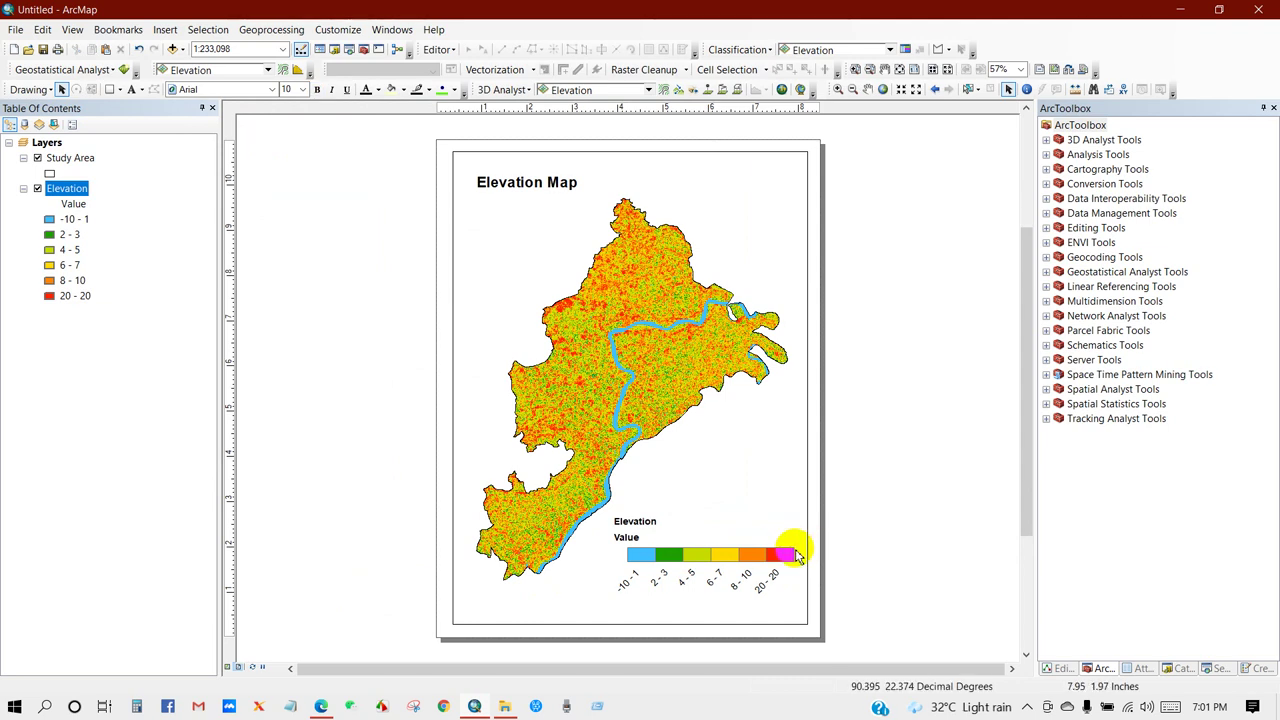
click(712, 565)
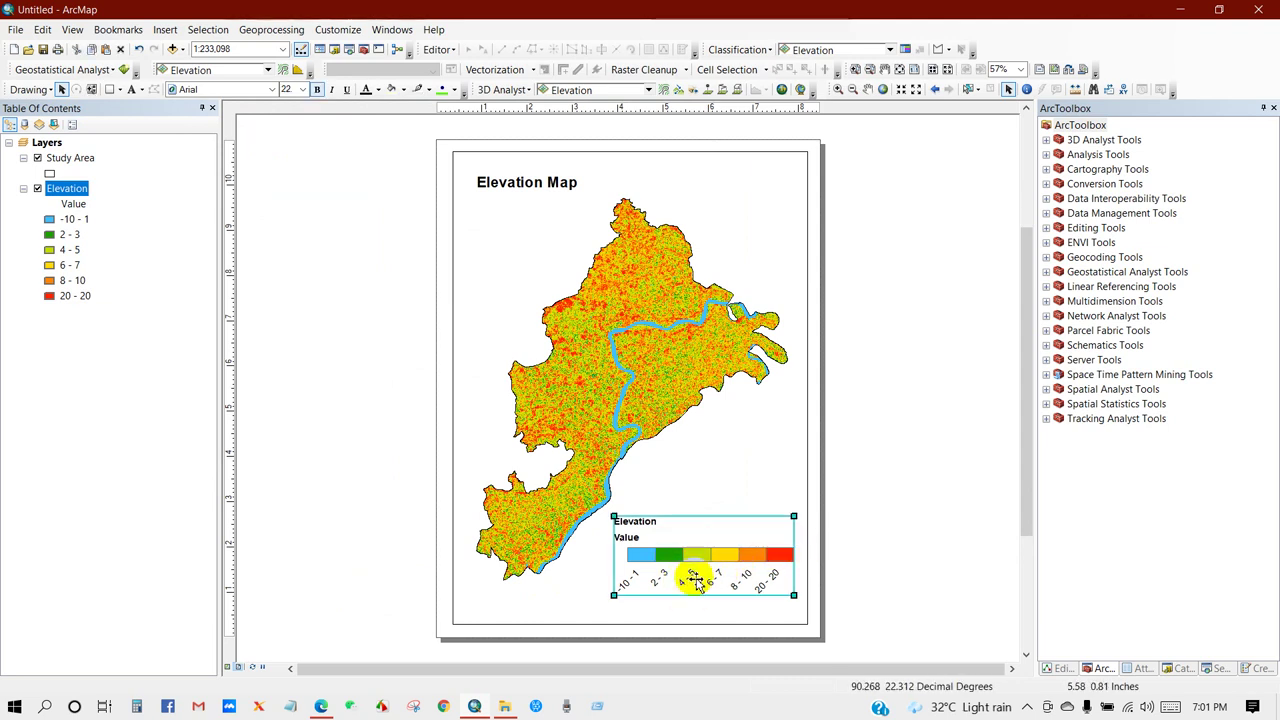
right_click(696, 574)
Set both the above-bar and below-bar label angles of the horizontal bar legend to 90 degrees
click(740, 560)
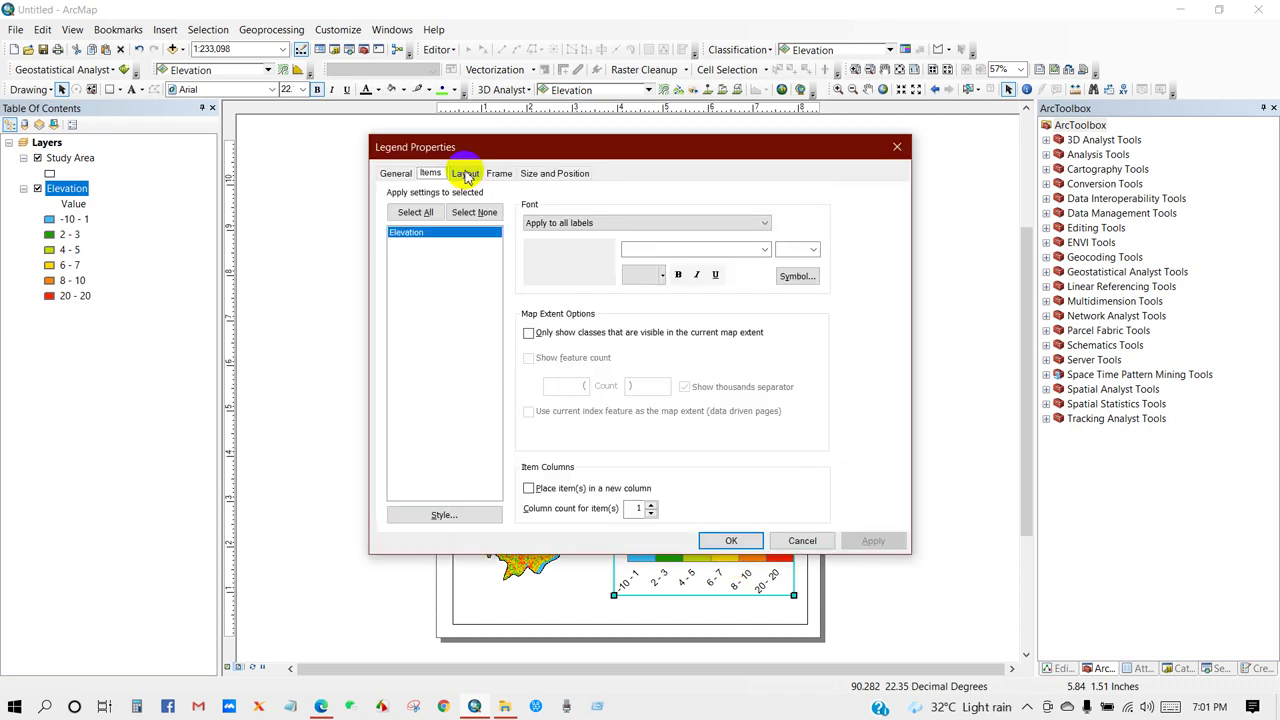
click(465, 173)
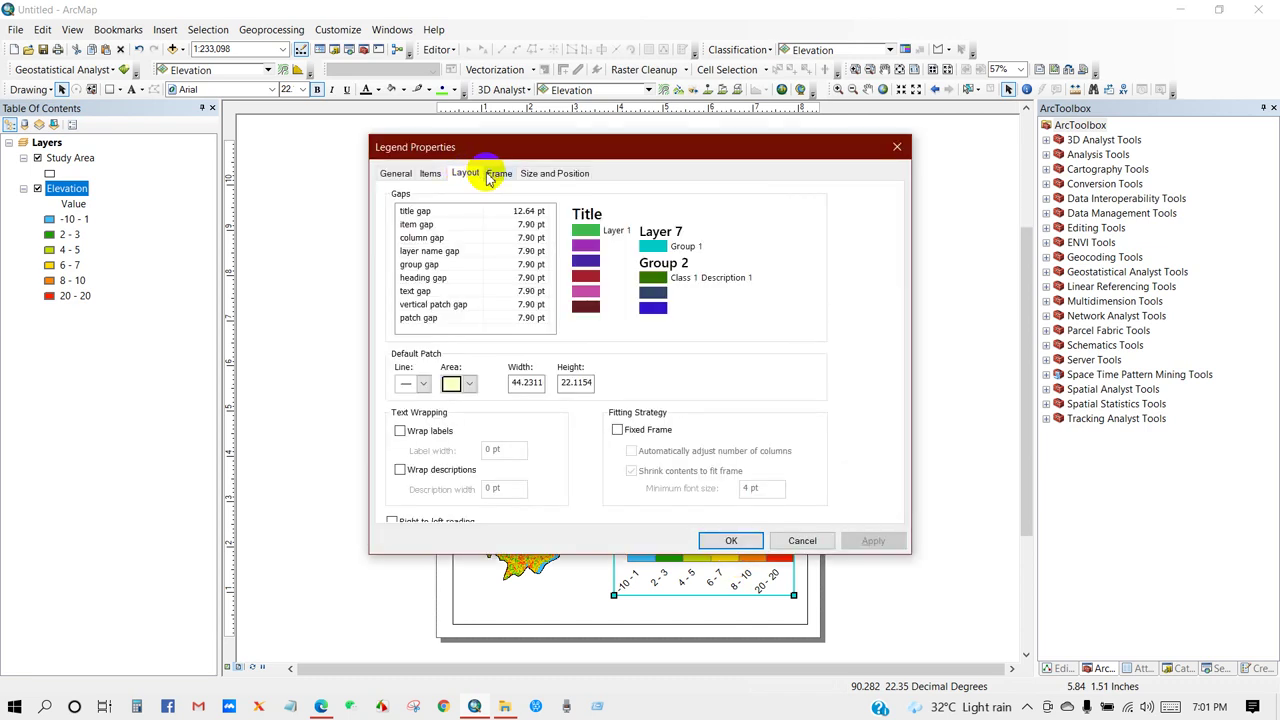
click(430, 174)
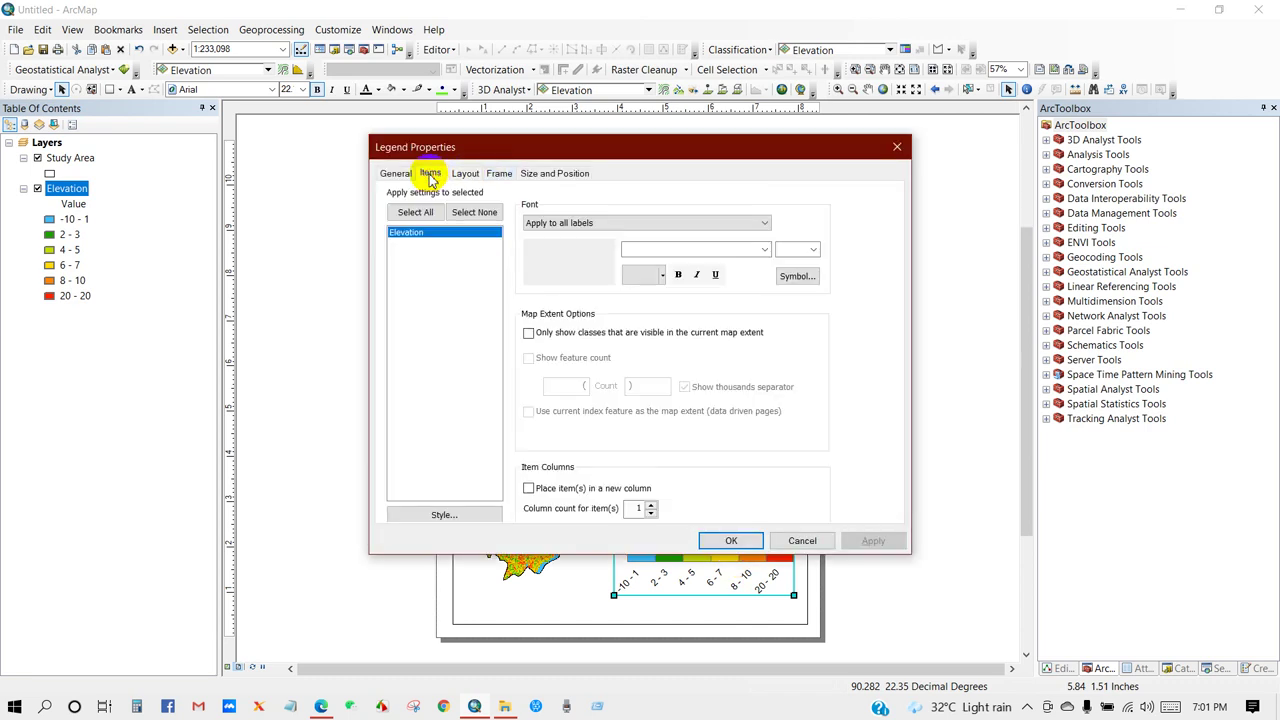
click(440, 516)
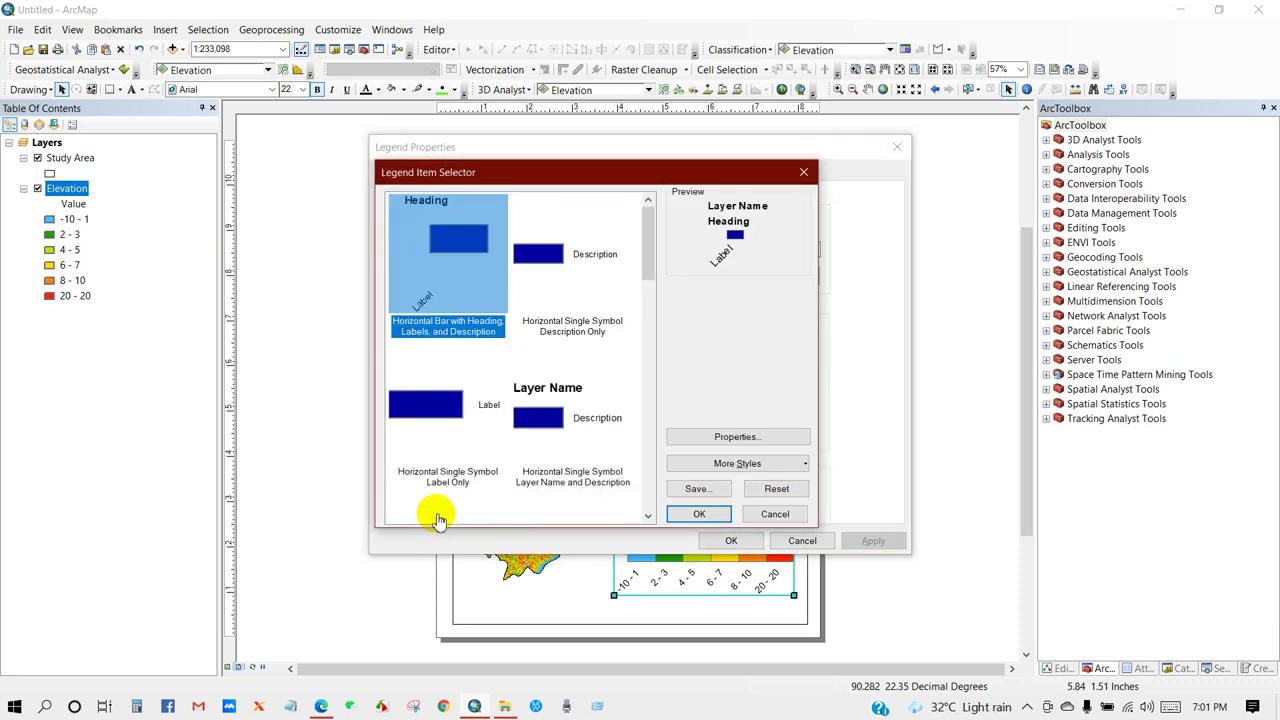
click(728, 440)
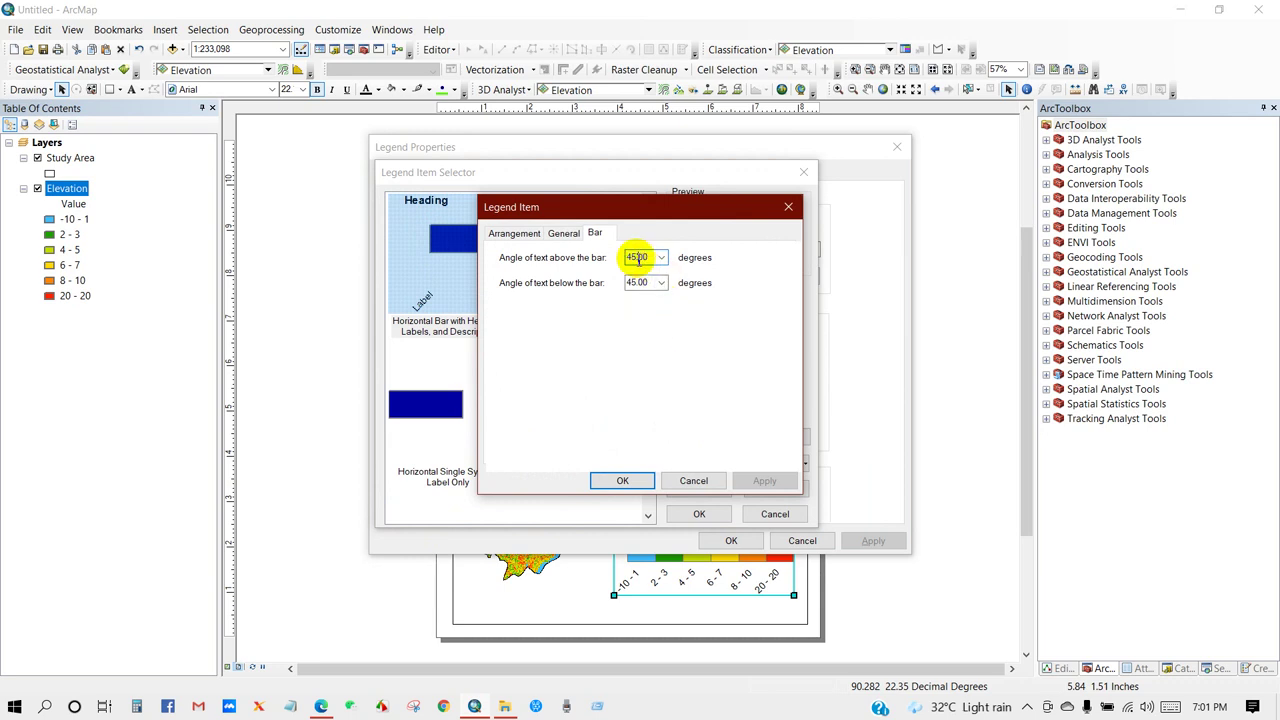
drag(649, 257, 620, 257)
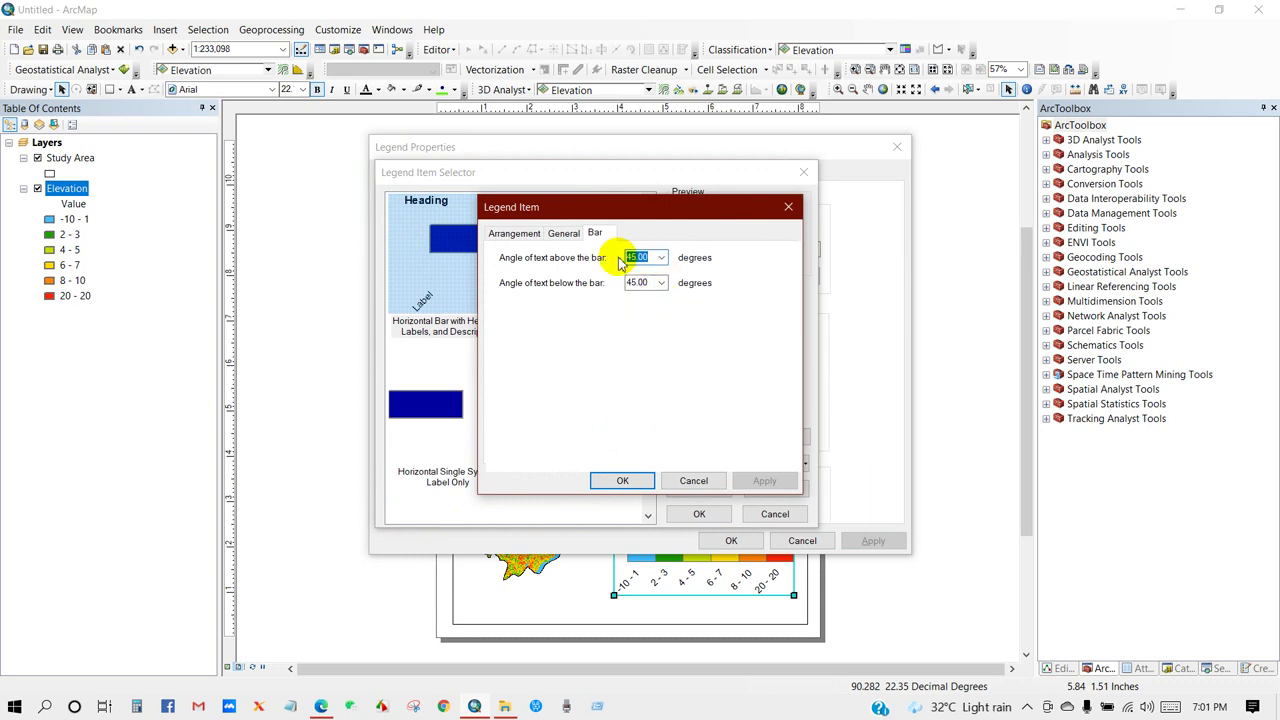
double_click(645, 282)
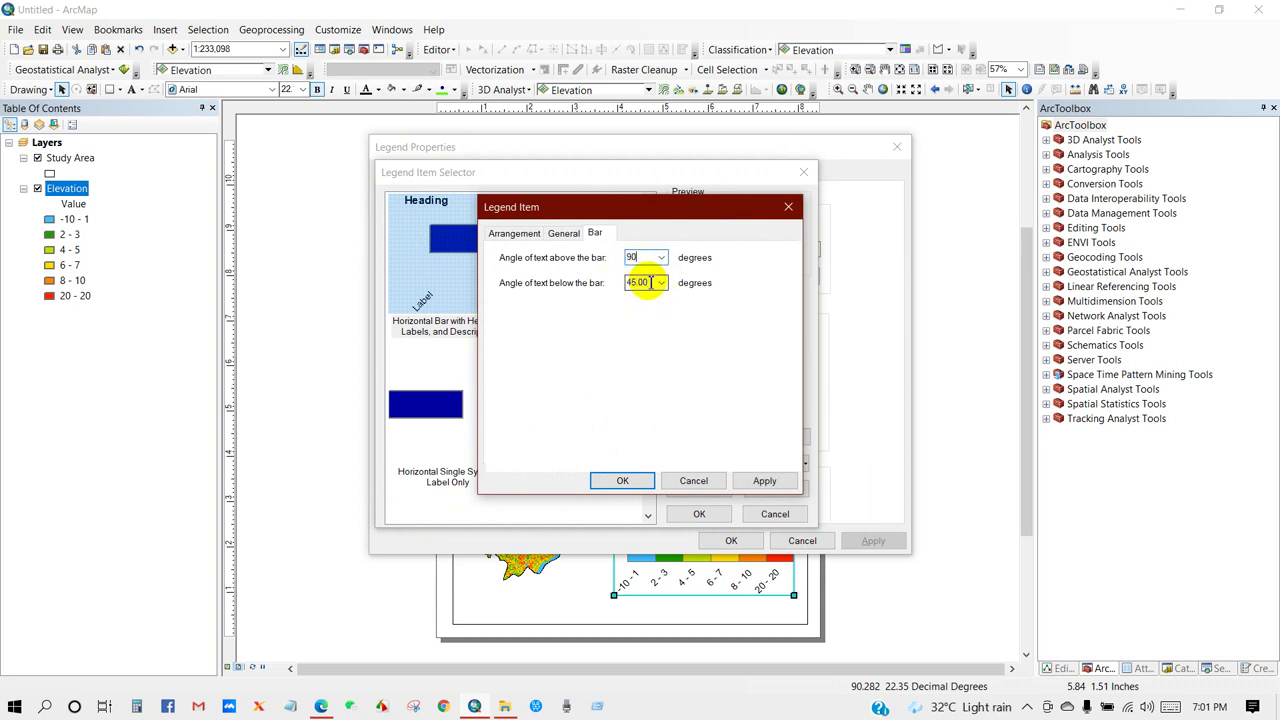
drag(650, 282, 635, 282)
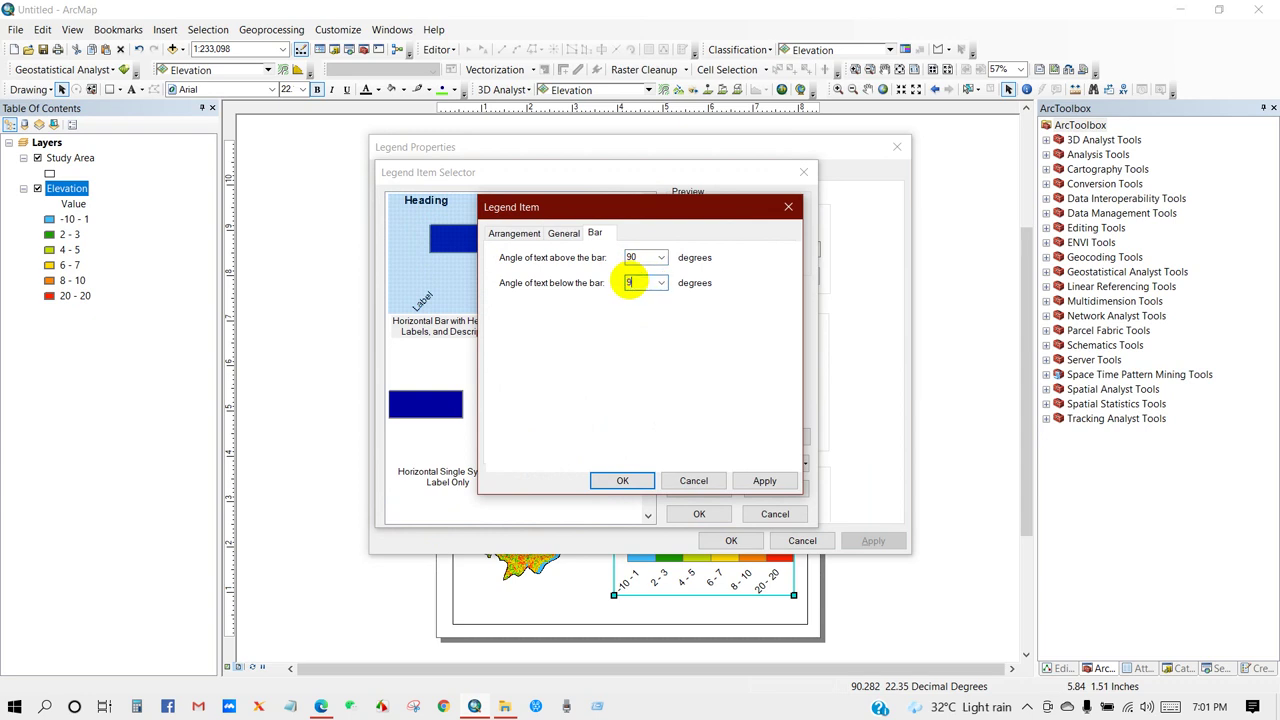
click(622, 480)
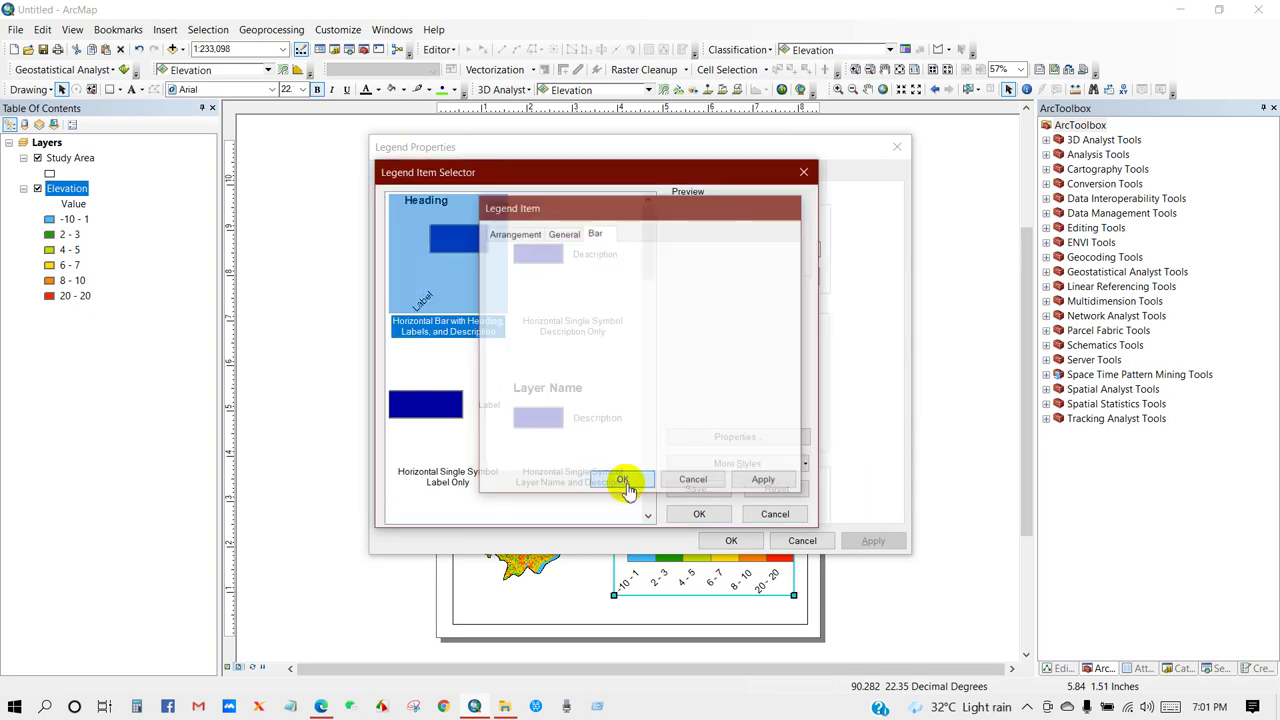
click(697, 515)
click(718, 541)
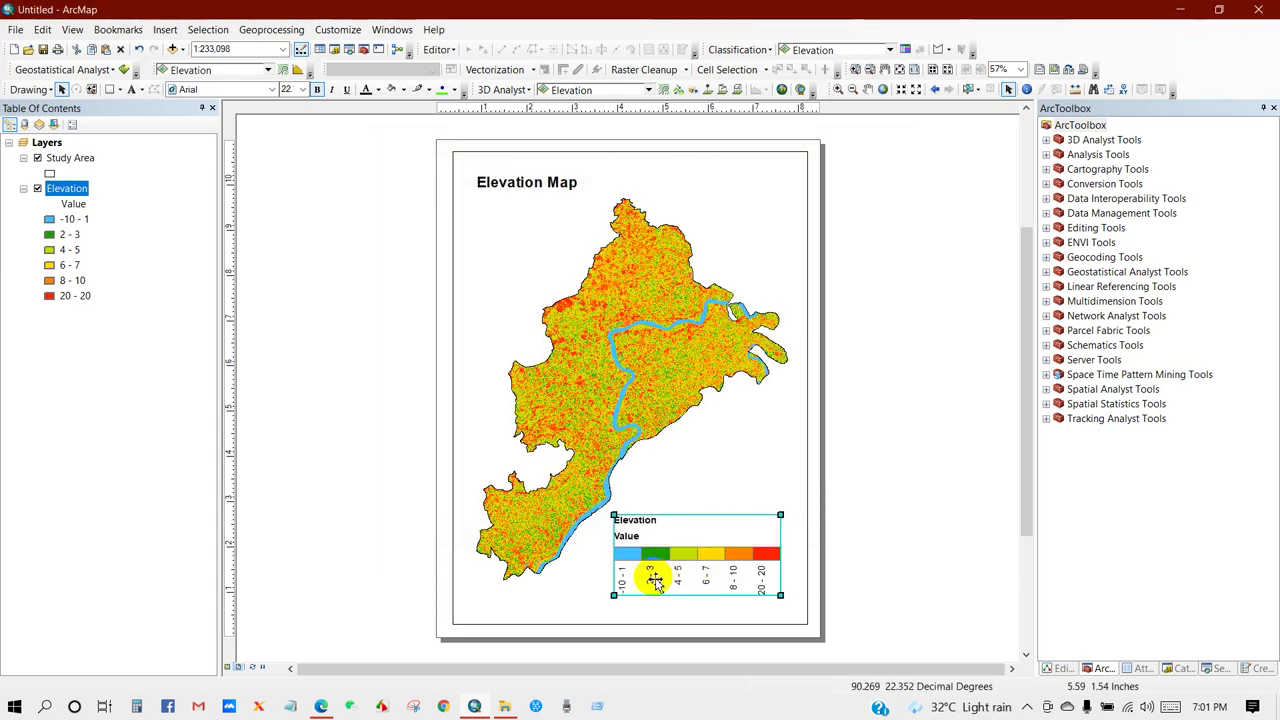
click(873, 527)
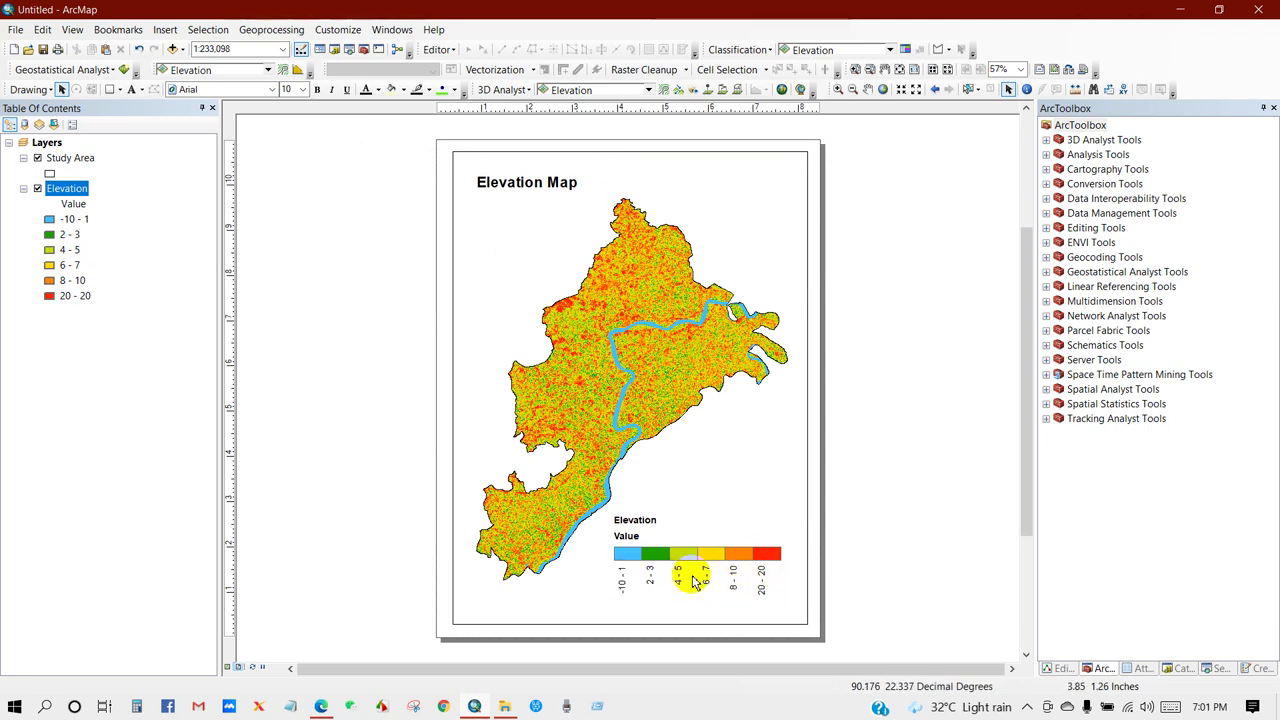
In the legend's bar style, set the label angle to 45 above the bar and 0 below it
click(660, 565)
right_click(662, 555)
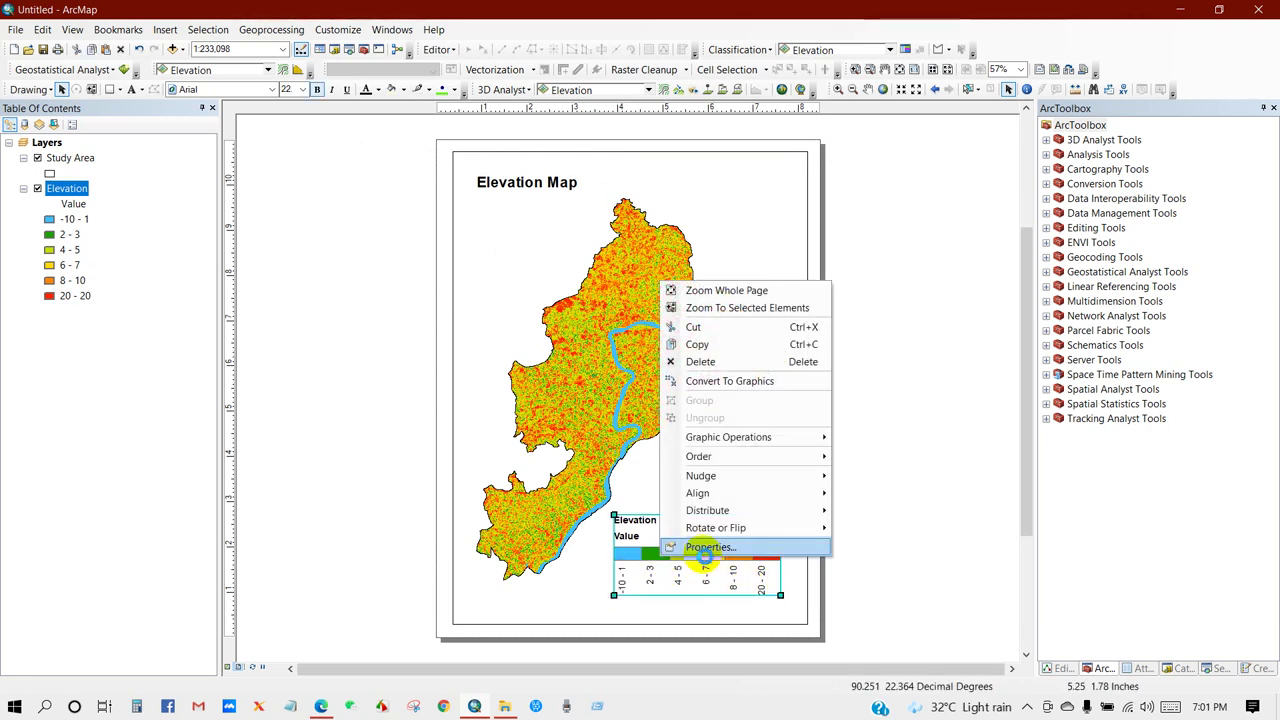
click(700, 548)
click(436, 172)
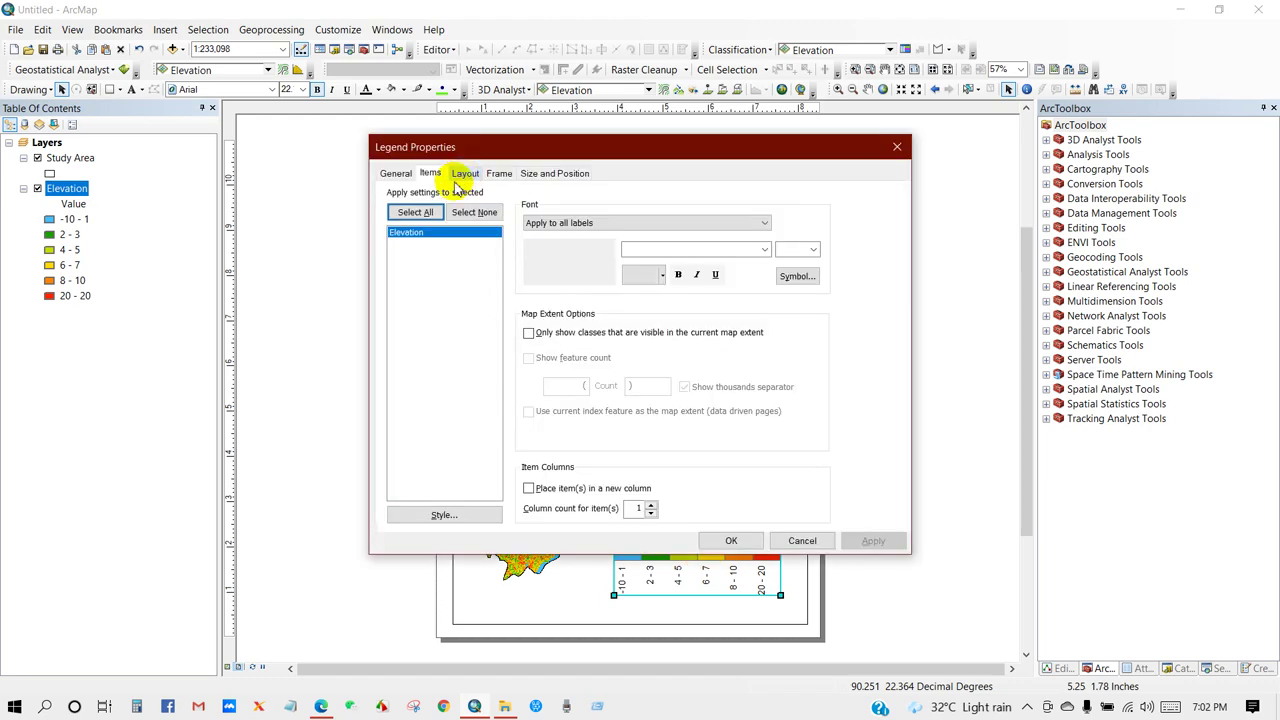
click(434, 514)
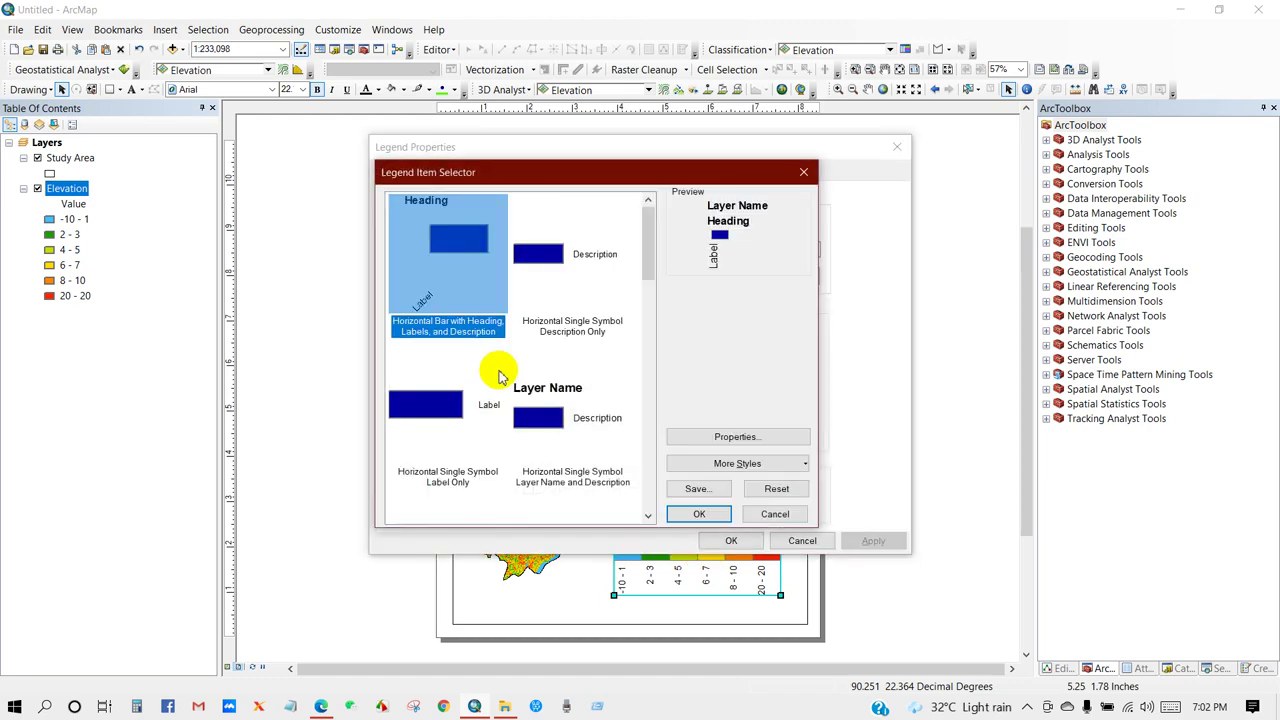
click(724, 437)
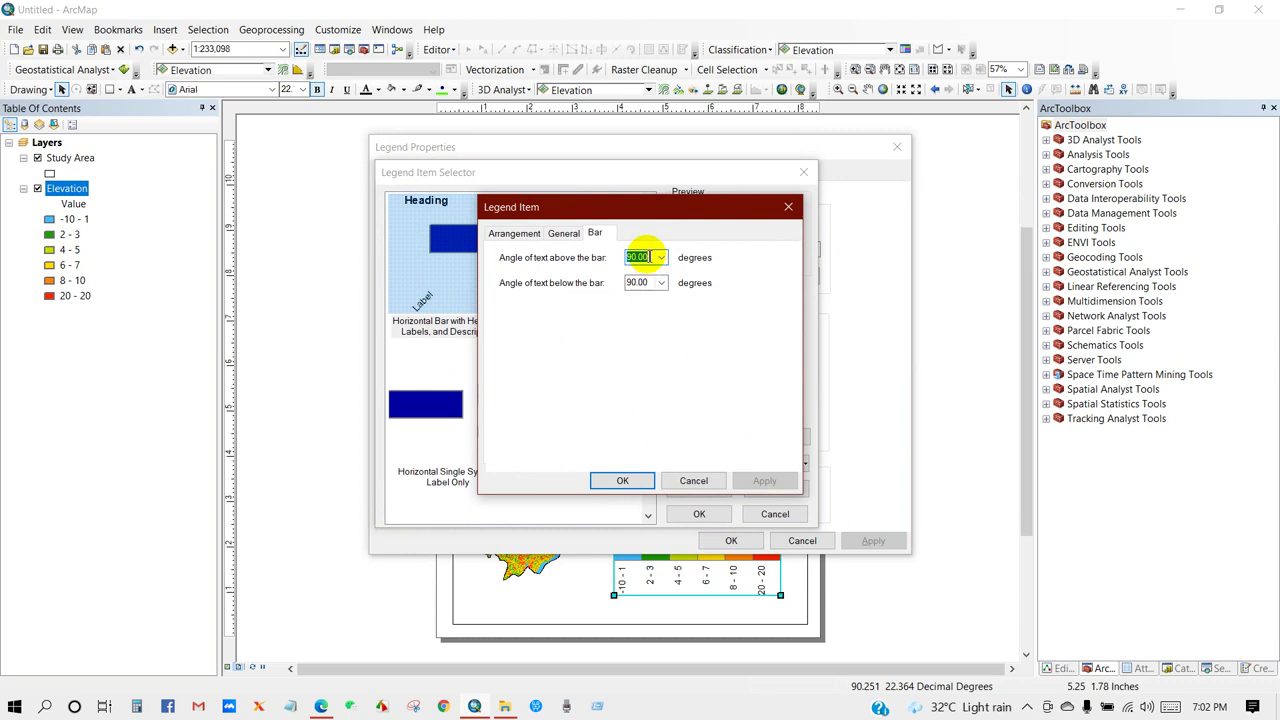
drag(649, 260, 612, 257)
text(4)
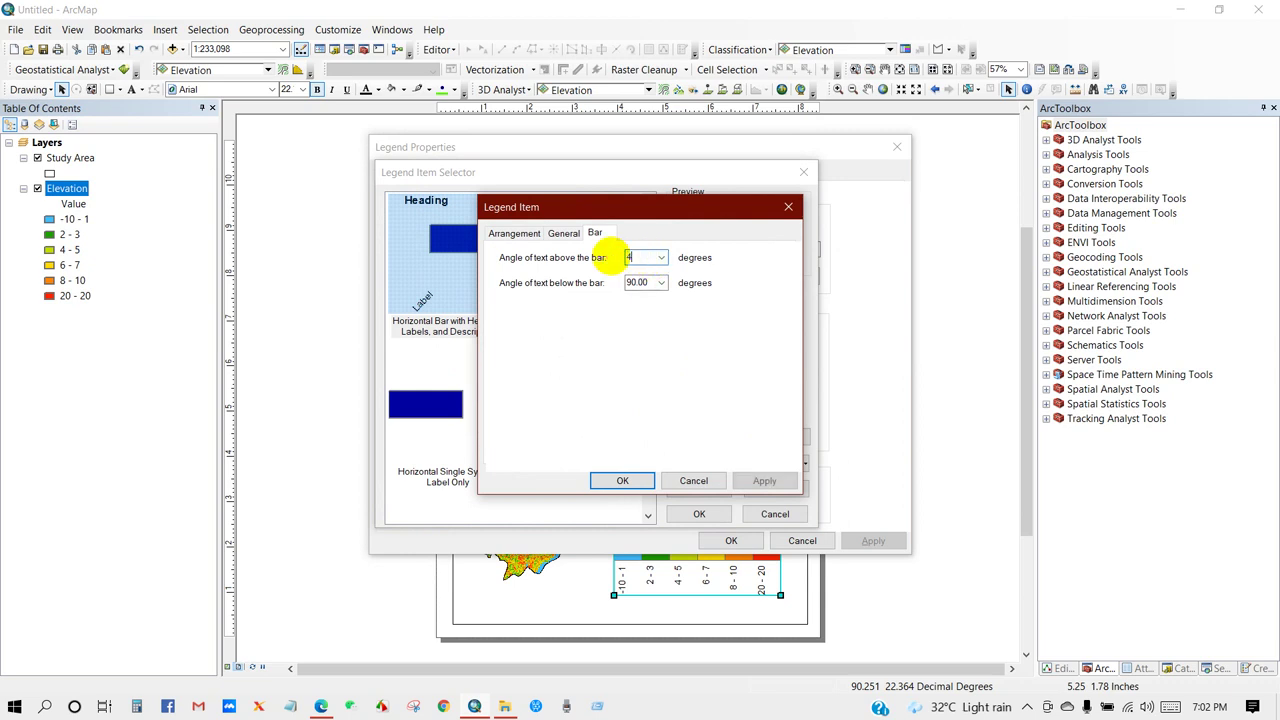
text(5)
drag(648, 283, 612, 286)
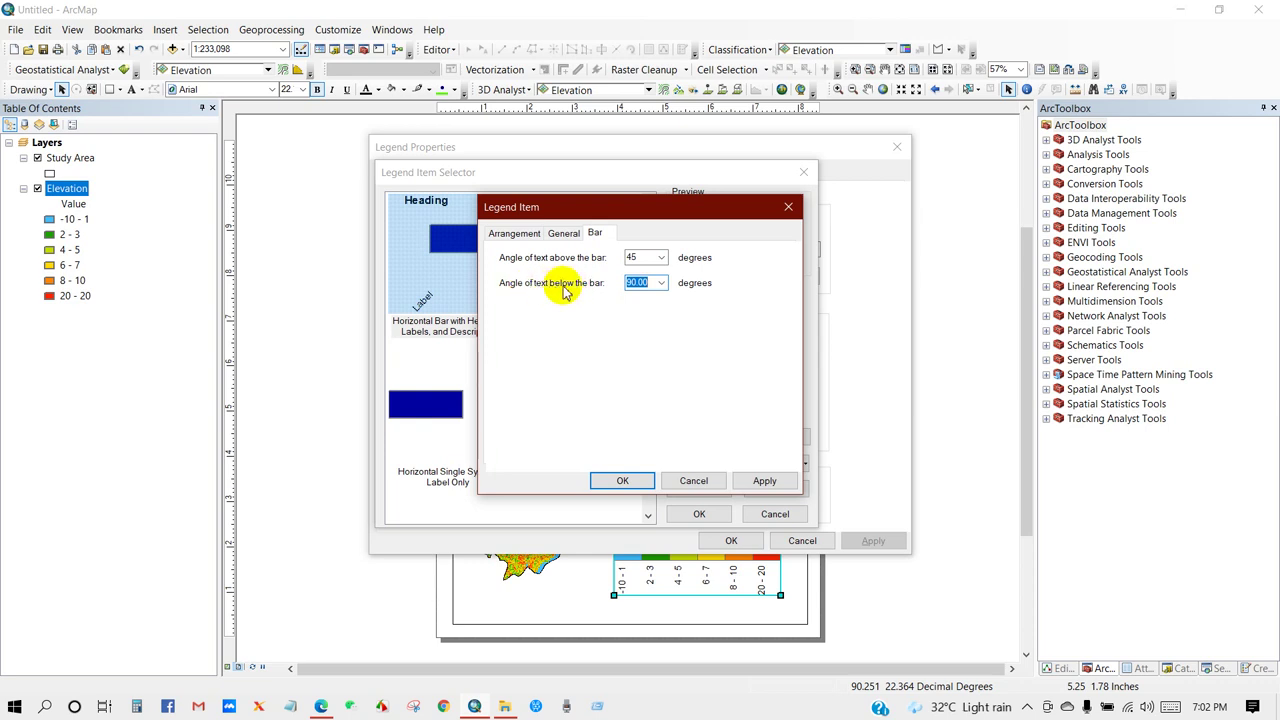
Confirm the style and legend dialogs so the class labels rebuild horizontally
click(620, 480)
click(698, 514)
click(730, 541)
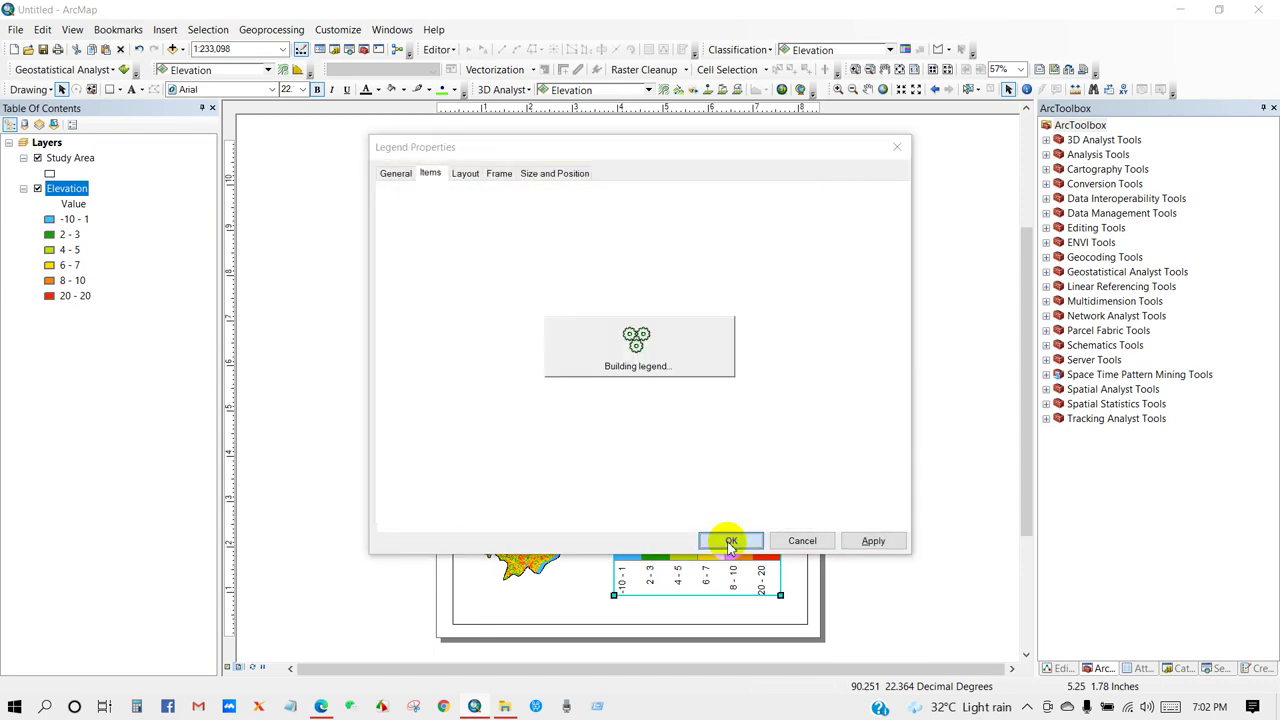
click(900, 509)
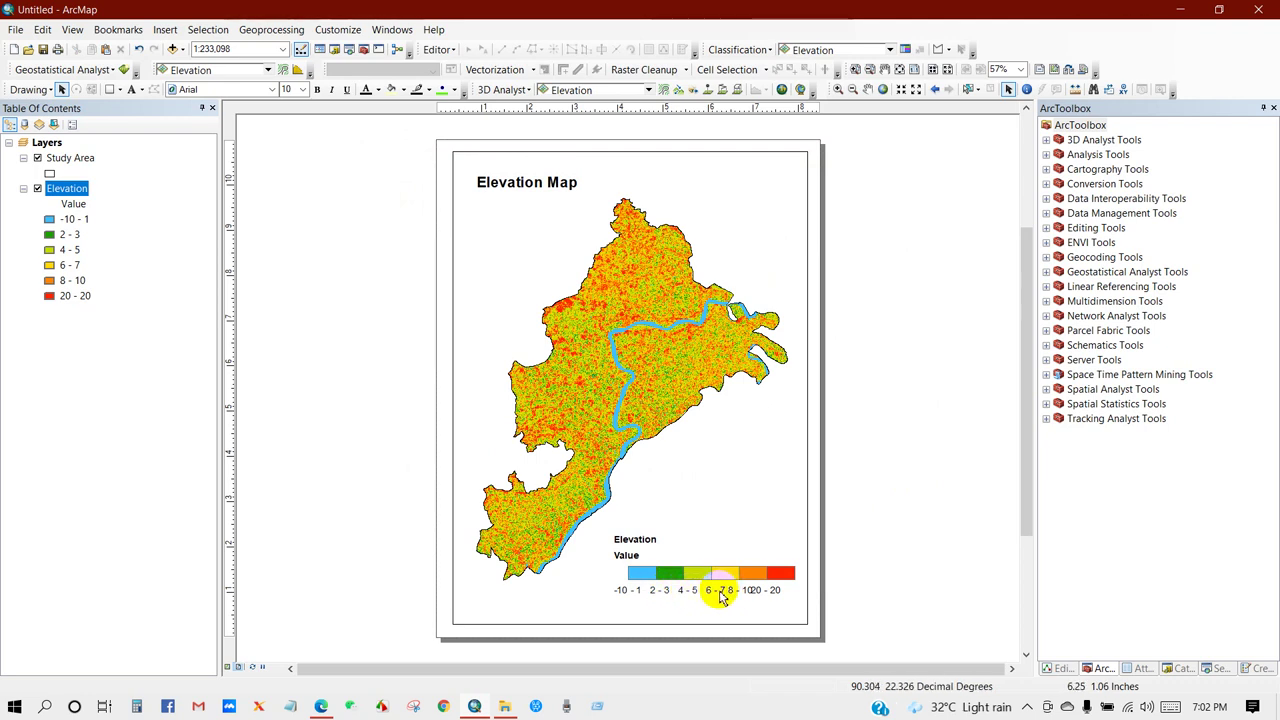
click(735, 578)
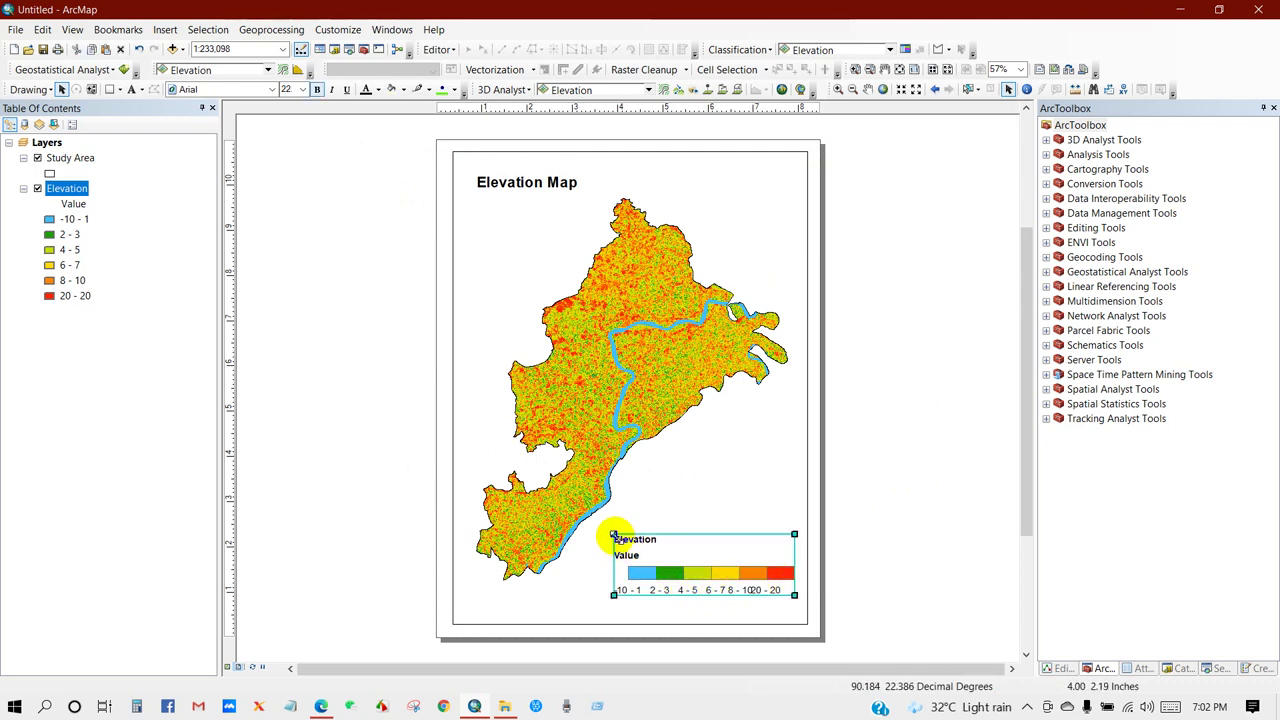
Stretch the legend up and leftward to widen it
drag(612, 535, 599, 530)
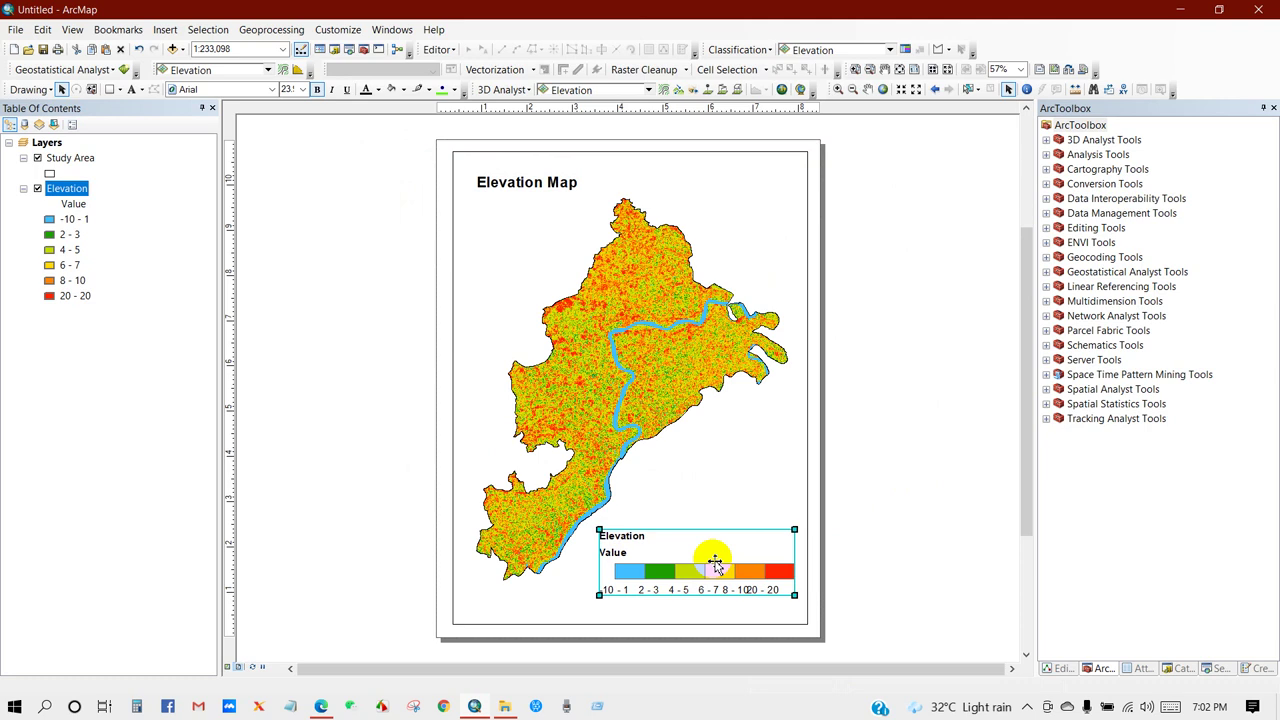
click(865, 558)
click(645, 572)
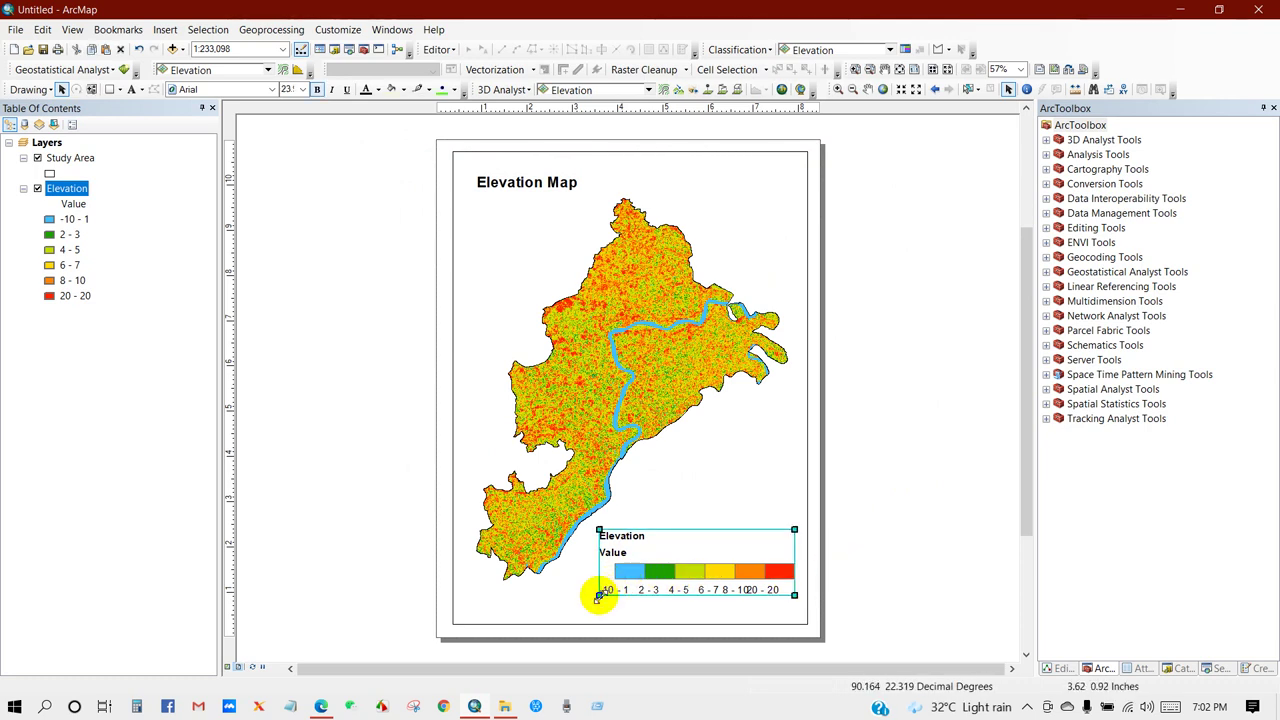
drag(591, 531, 543, 523)
click(871, 551)
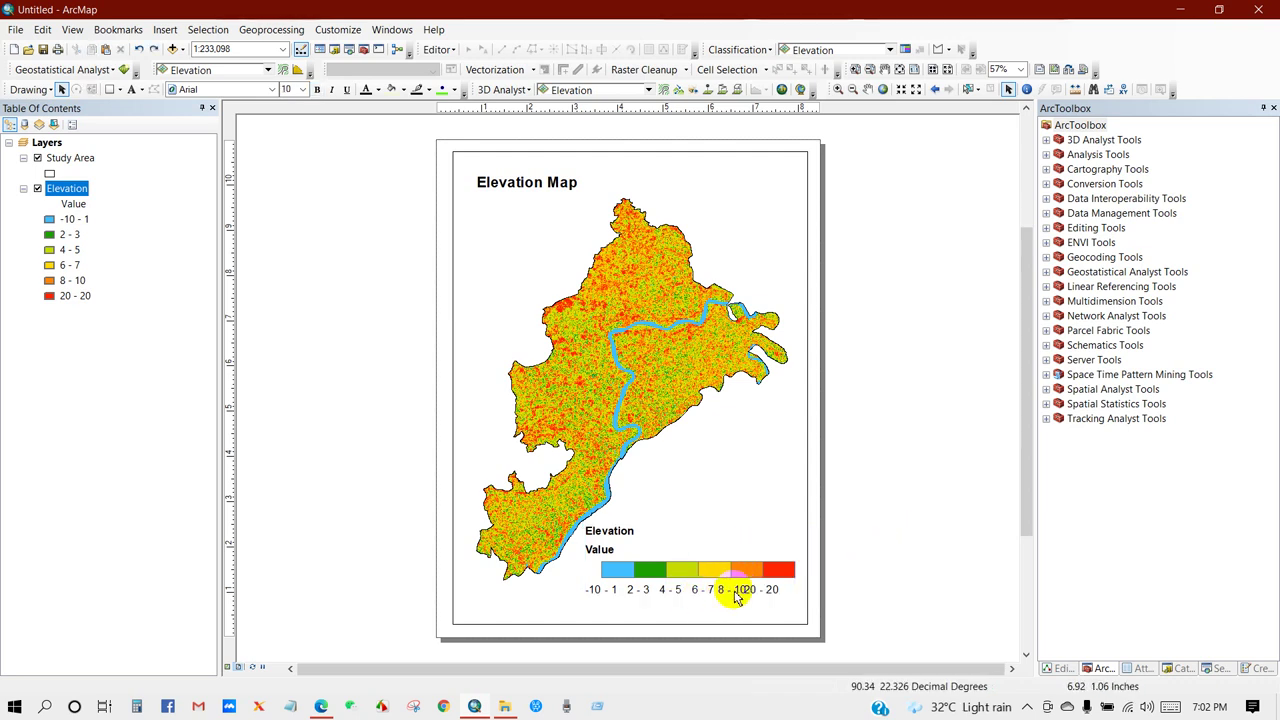
Set the legend's label font size to 12
click(747, 594)
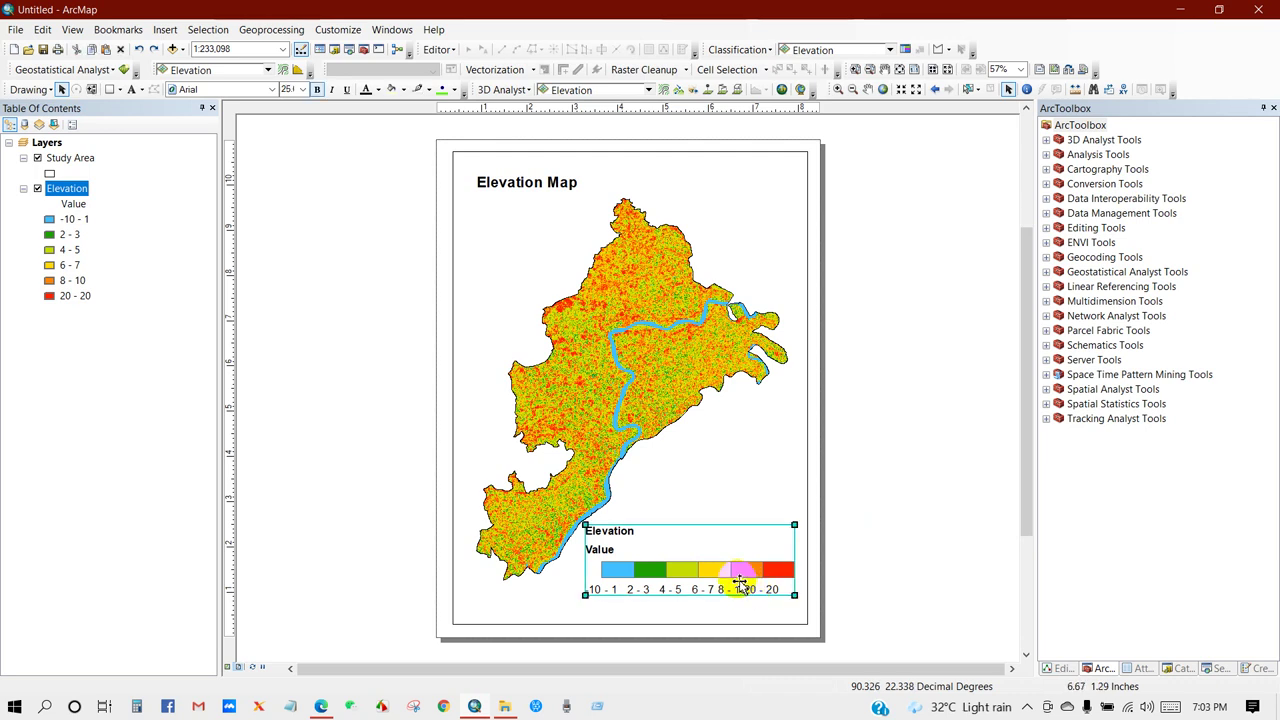
right_click(748, 592)
click(778, 572)
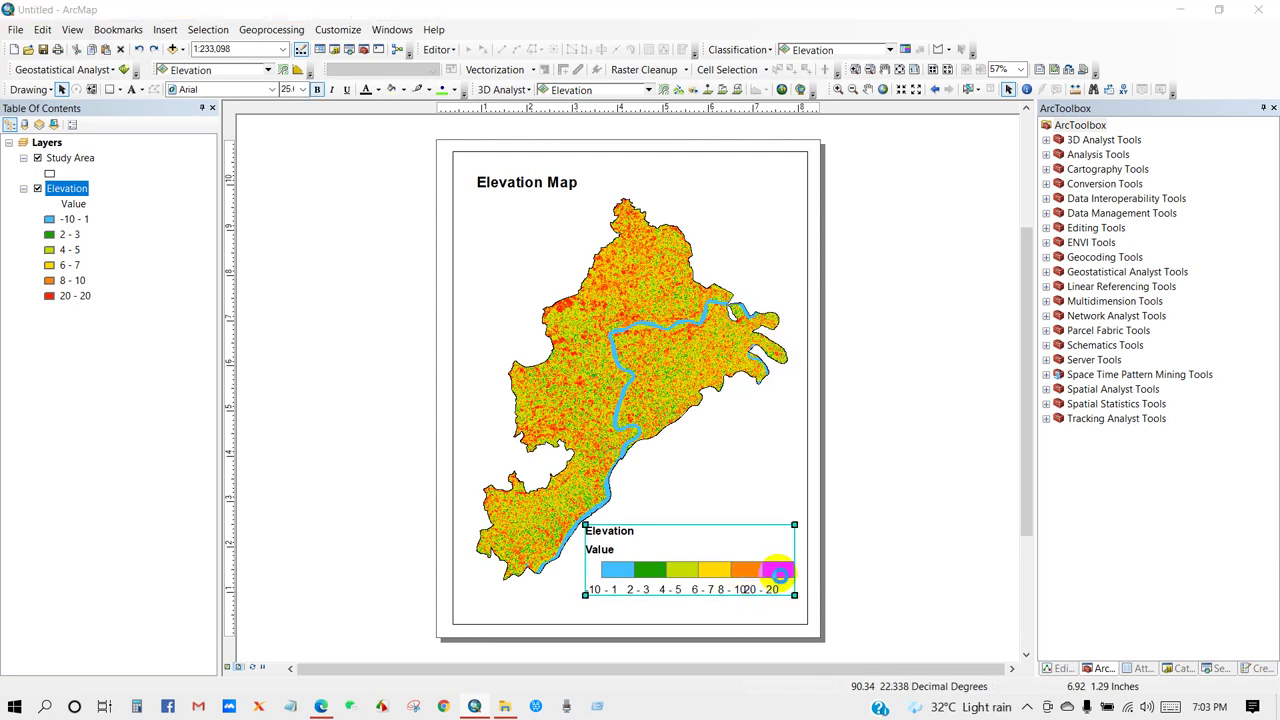
click(814, 249)
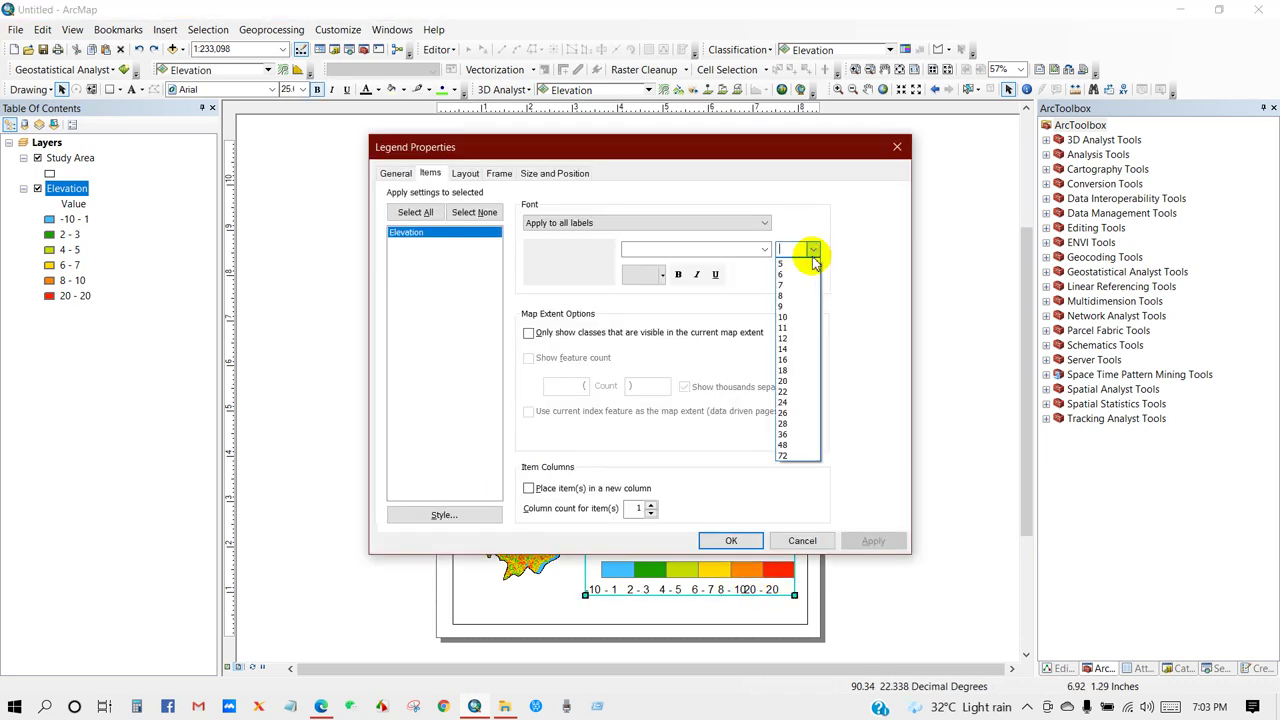
click(786, 339)
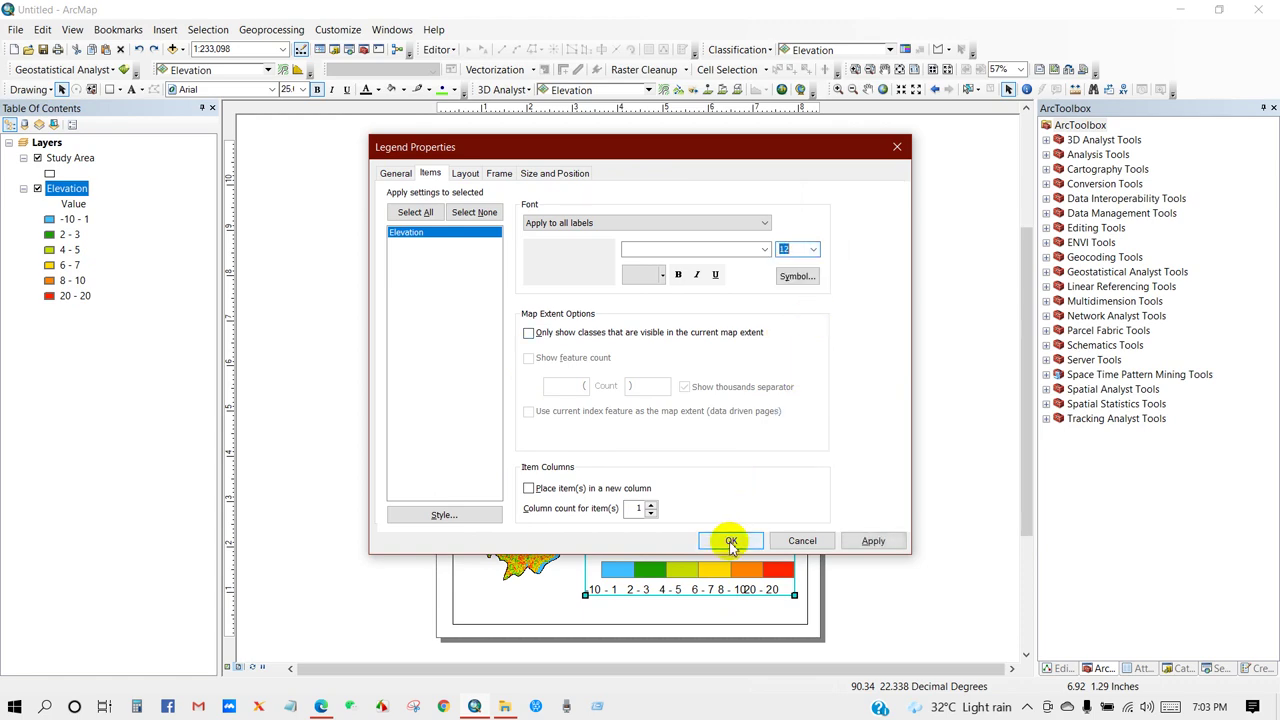
click(731, 541)
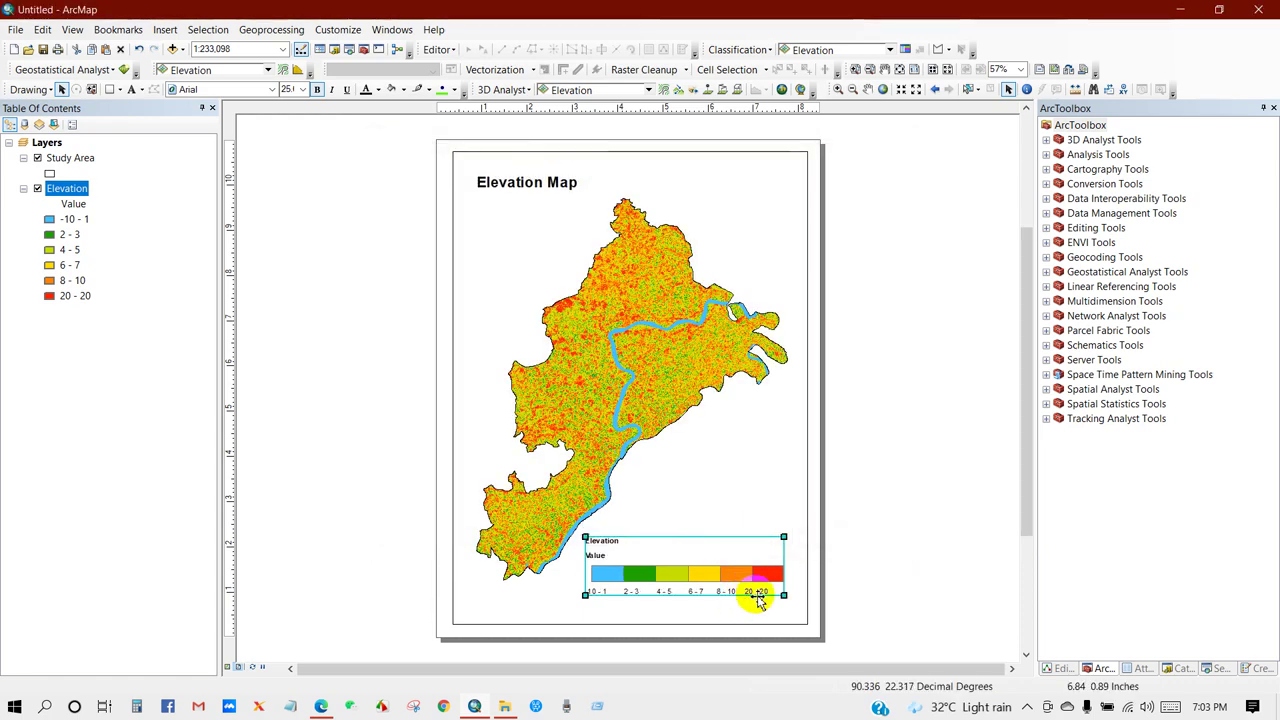
click(666, 594)
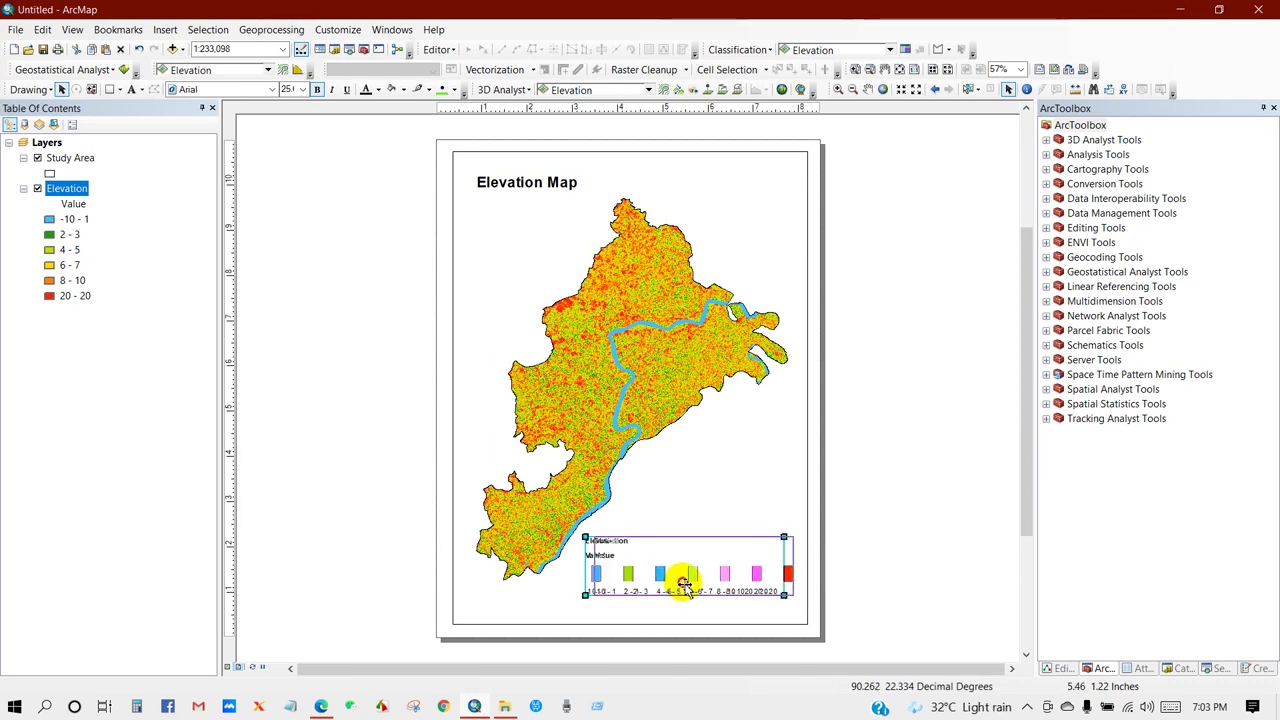
click(853, 553)
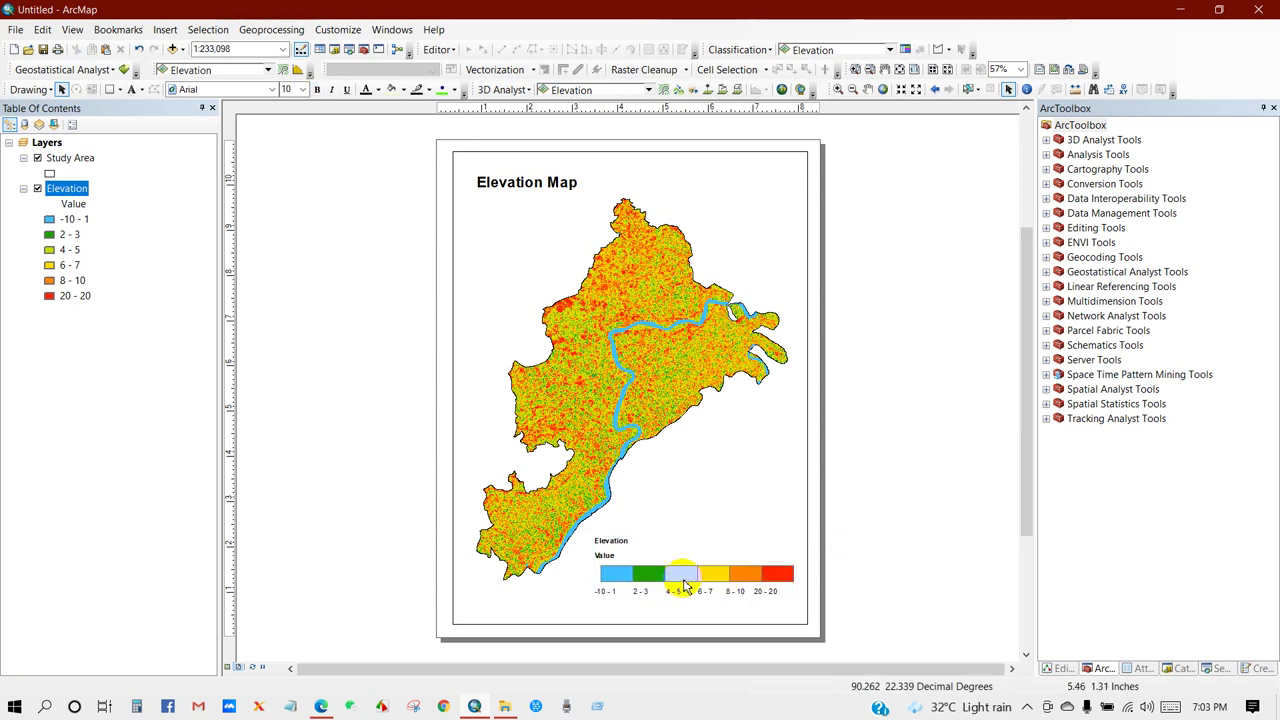
click(634, 552)
Convert the legend to graphics, ungroup it, and delete the Value label
right_click(641, 555)
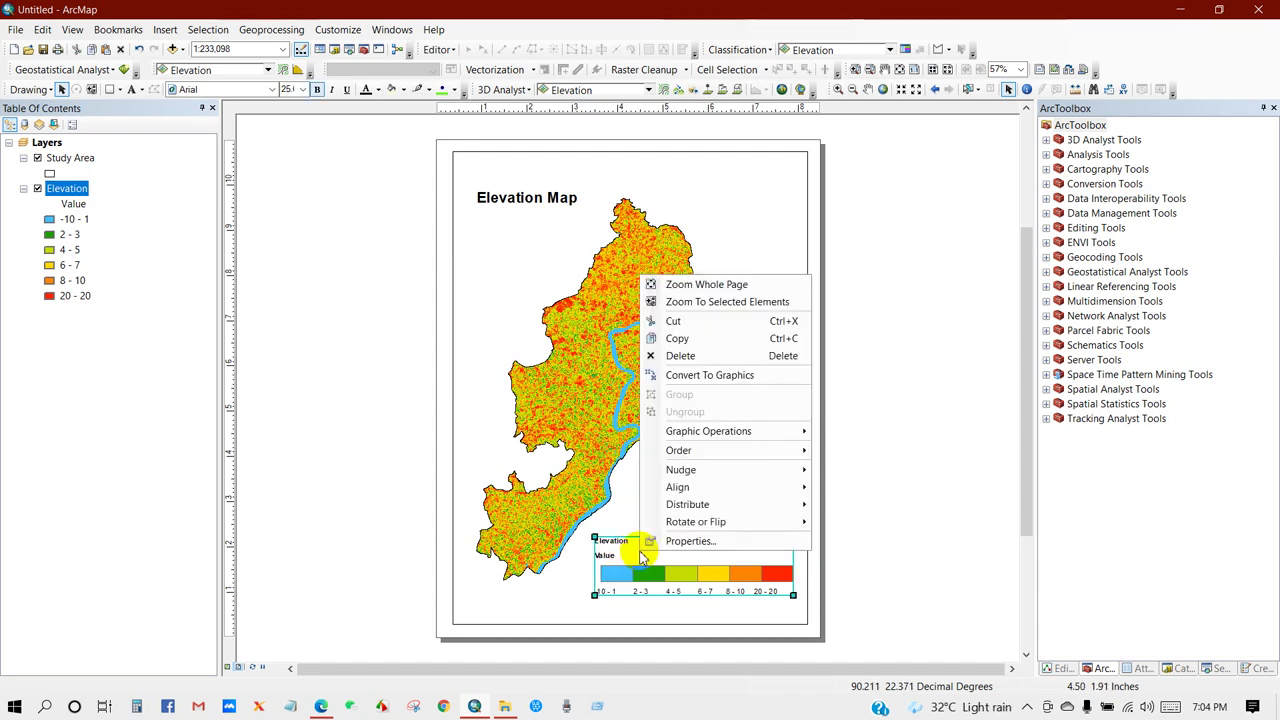
click(695, 376)
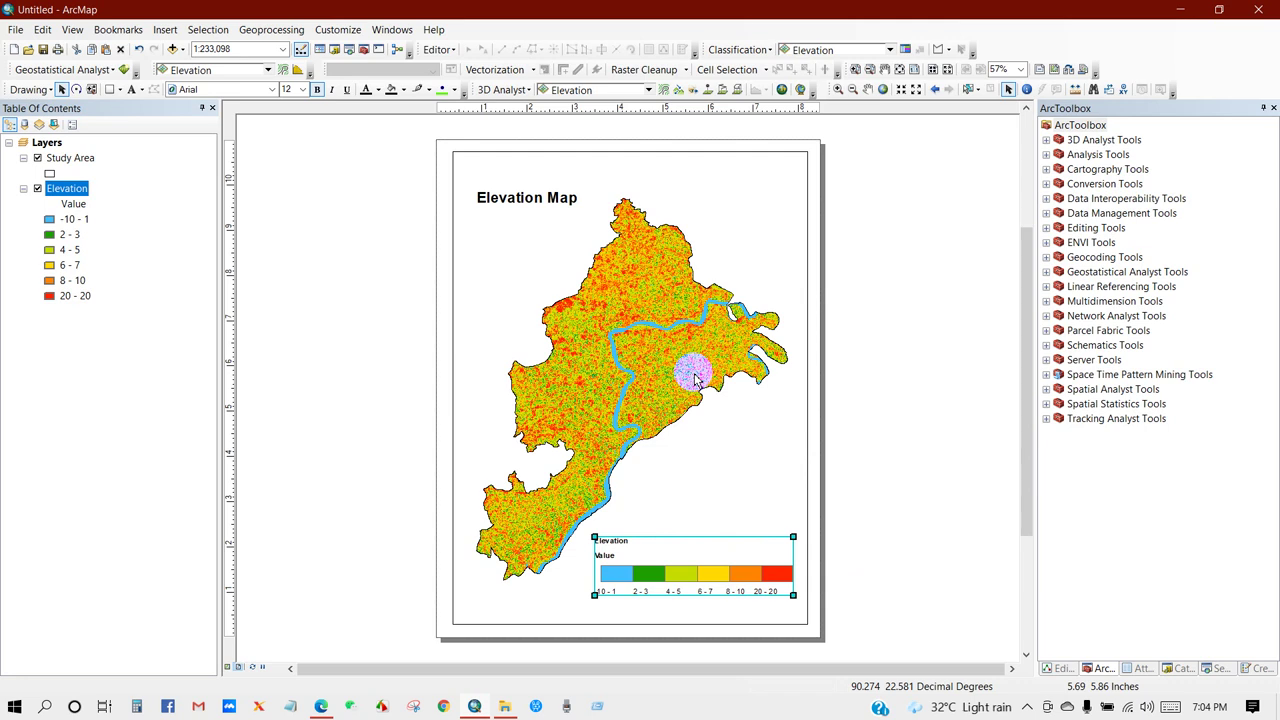
right_click(650, 548)
click(649, 550)
right_click(649, 550)
click(690, 412)
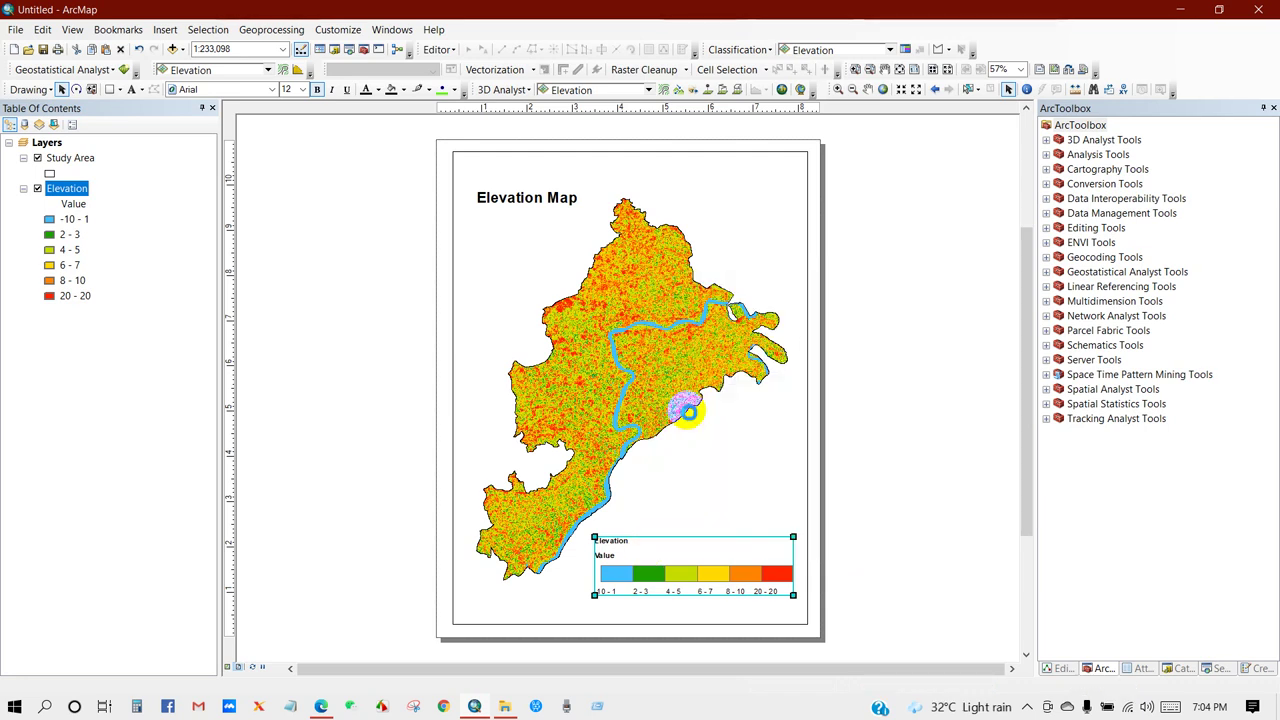
click(878, 498)
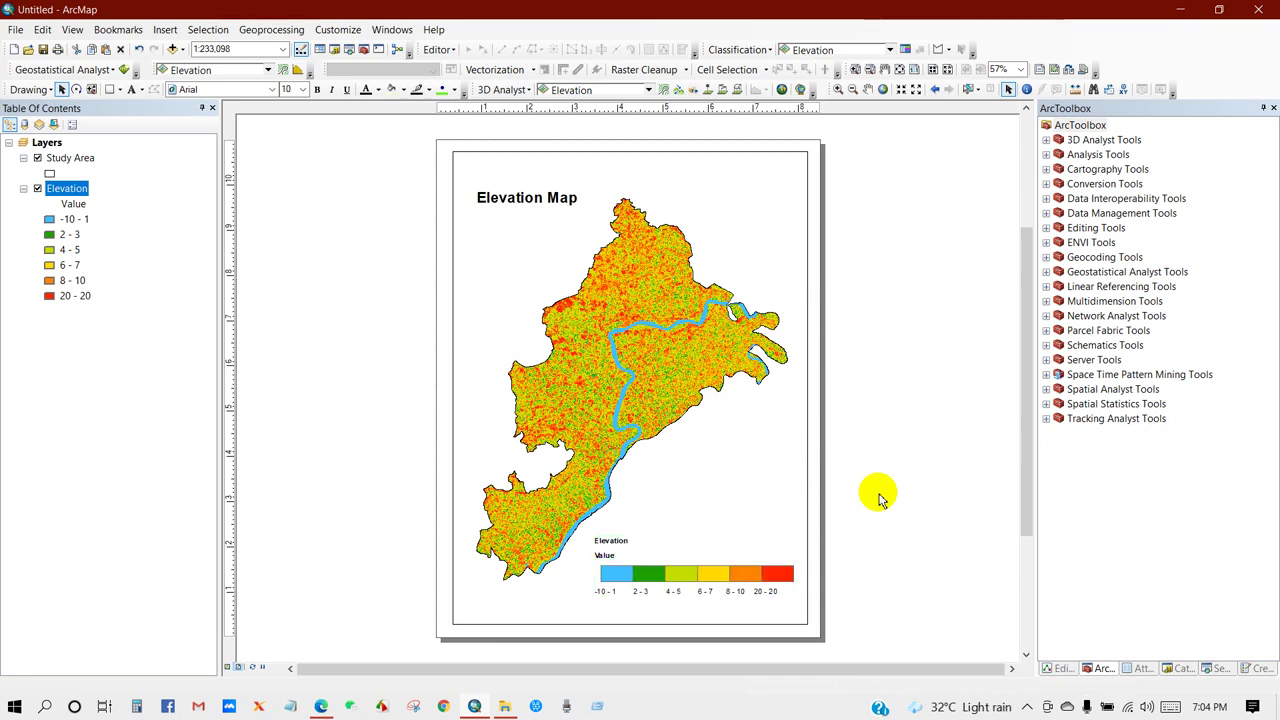
click(604, 556)
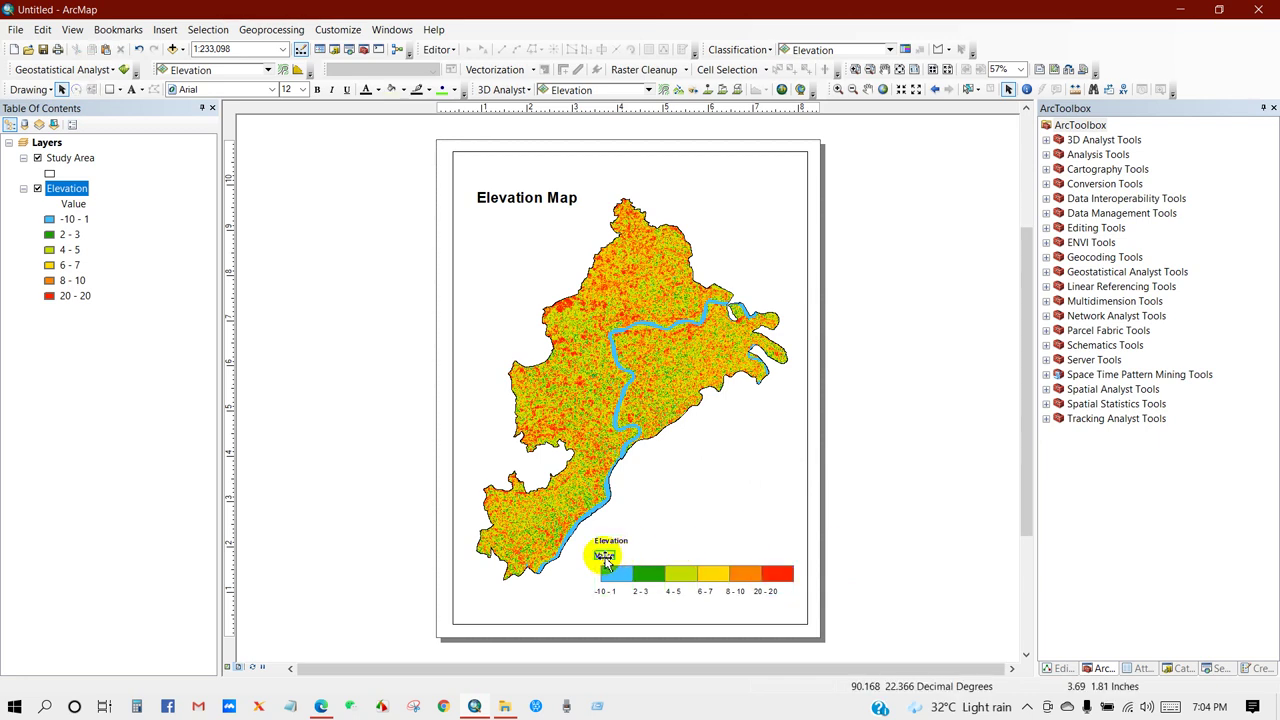
key(Delete)
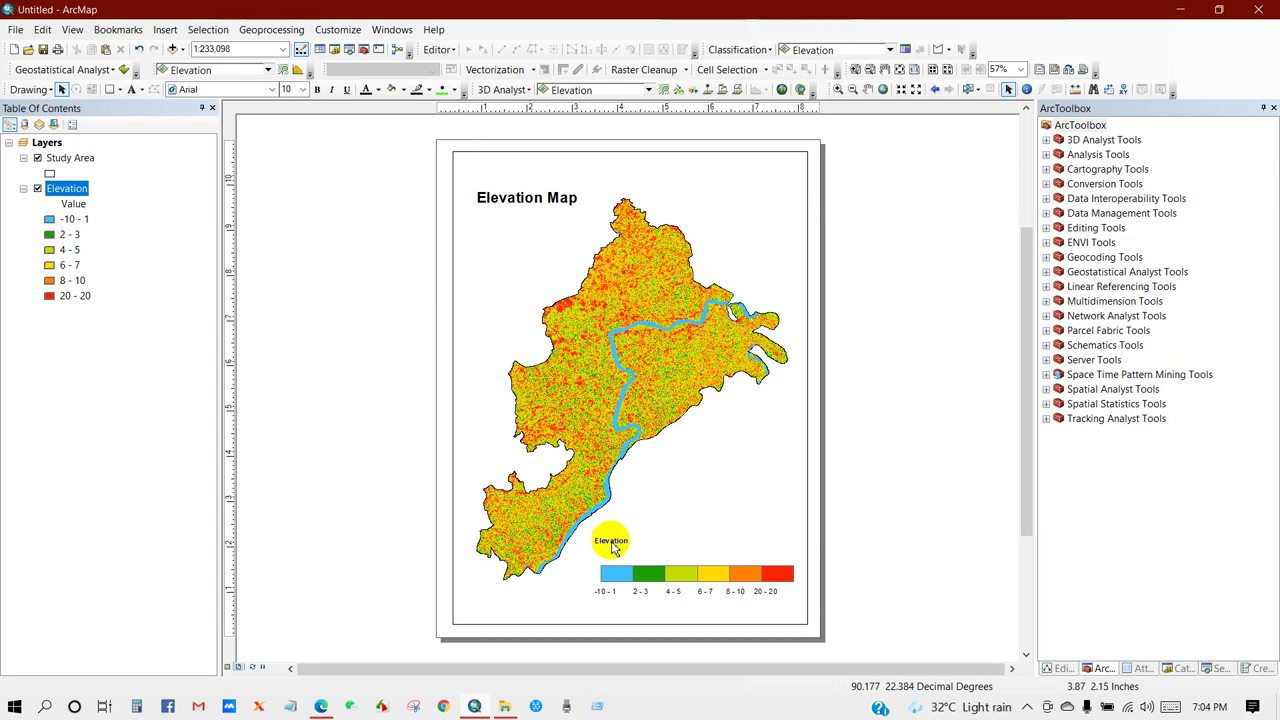
Make the Elevation heading bold 16 pt text and move it toward the colour bar
click(609, 548)
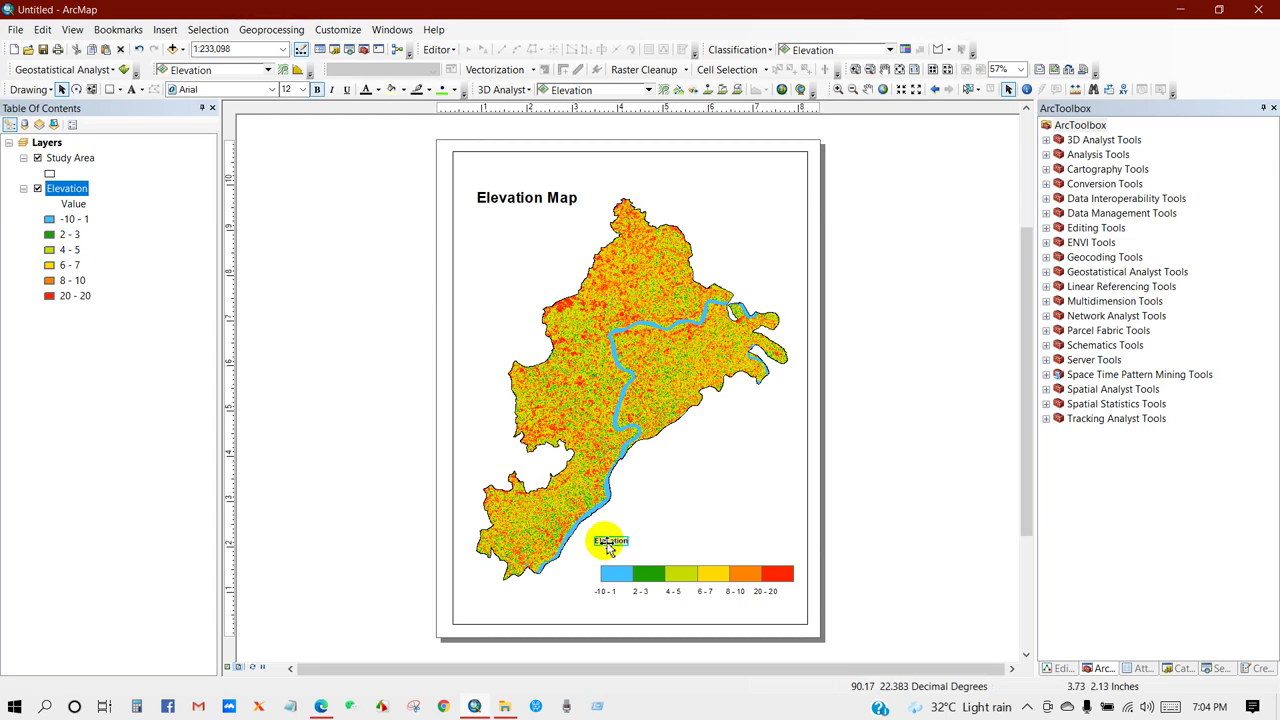
right_click(608, 548)
click(638, 530)
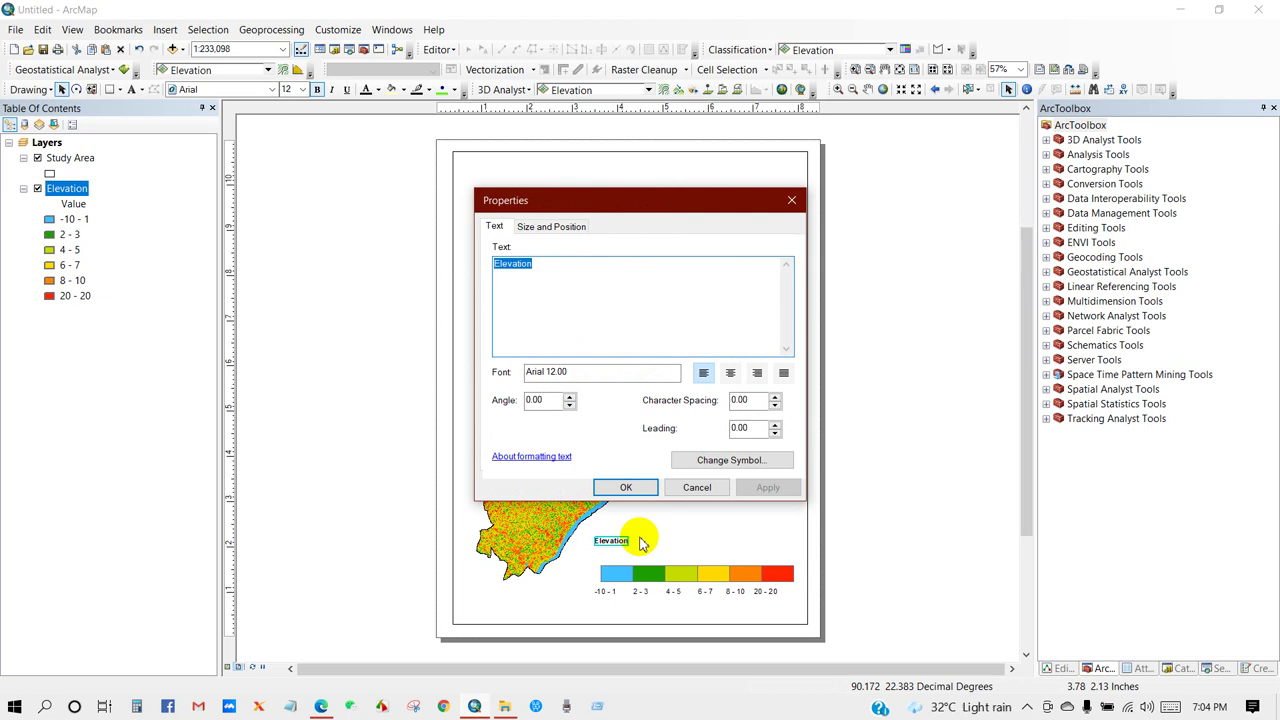
click(545, 272)
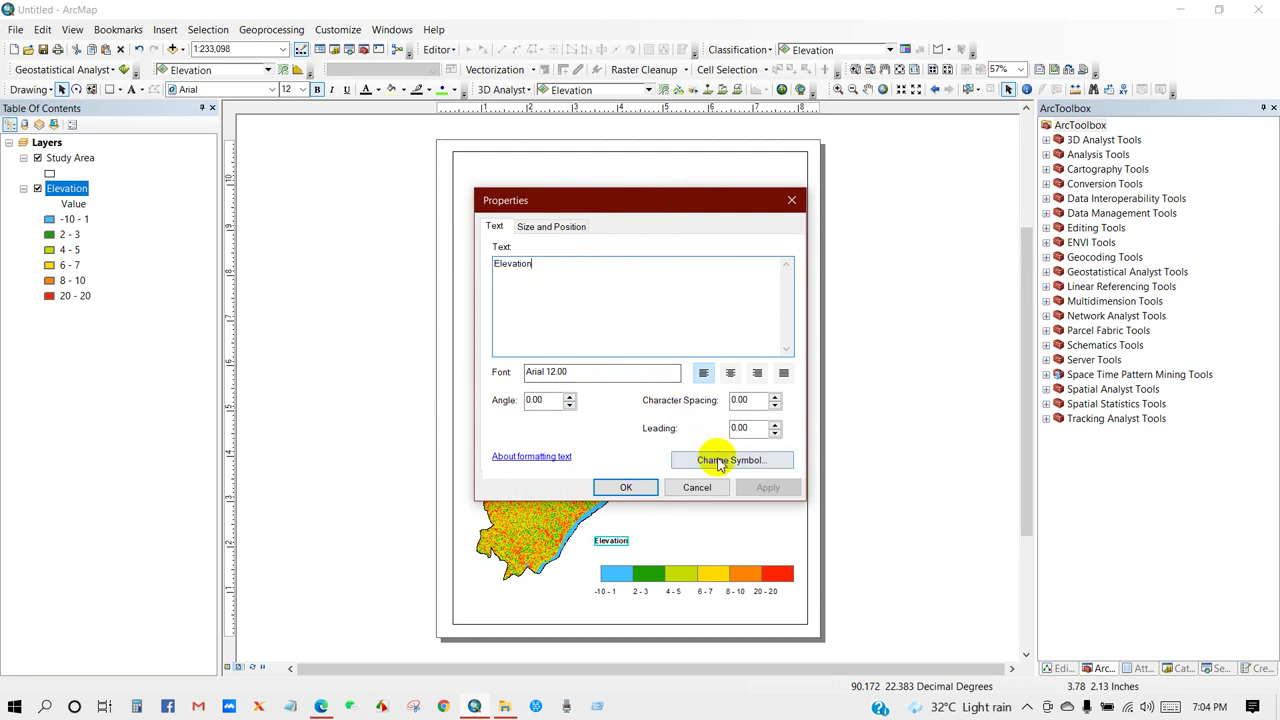
click(718, 462)
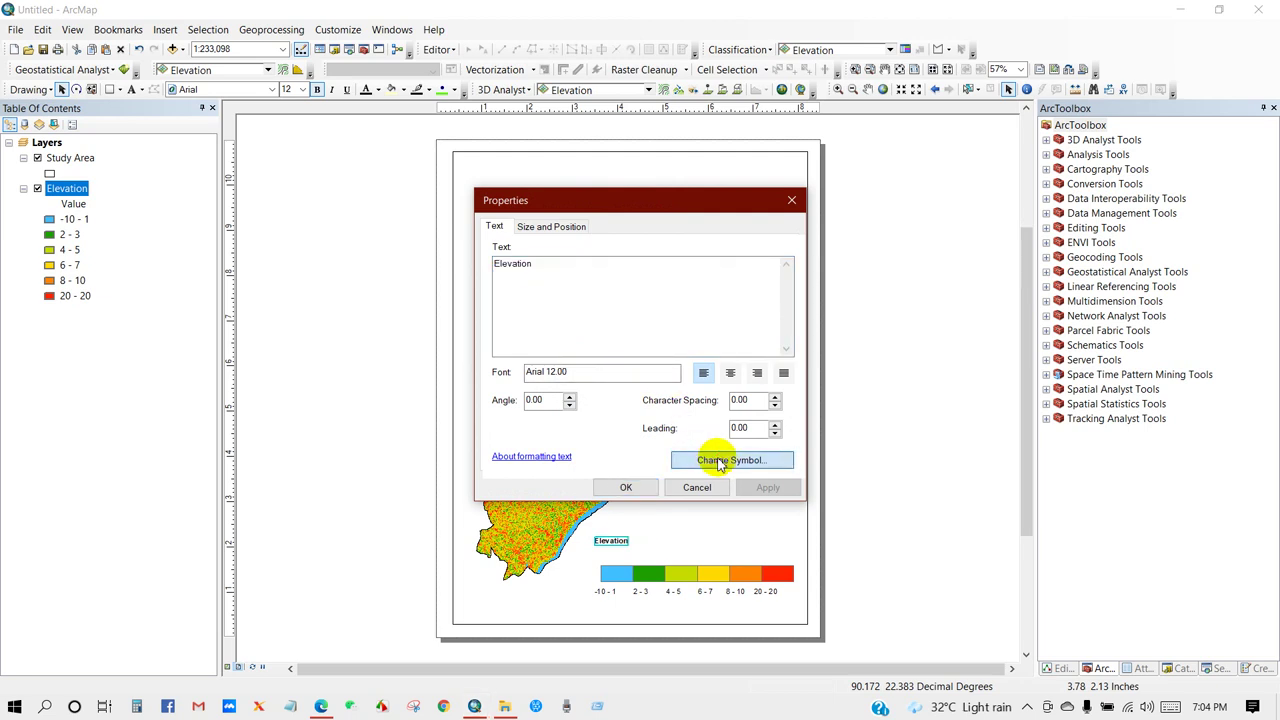
click(912, 366)
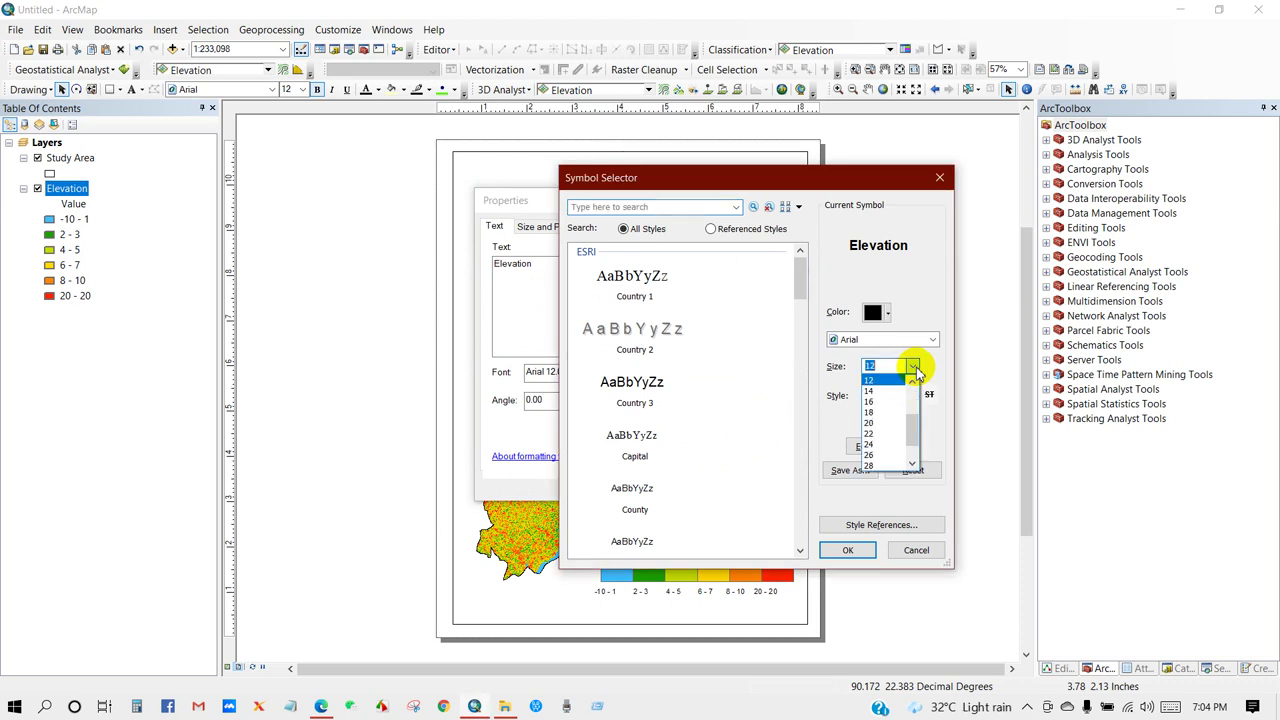
click(878, 402)
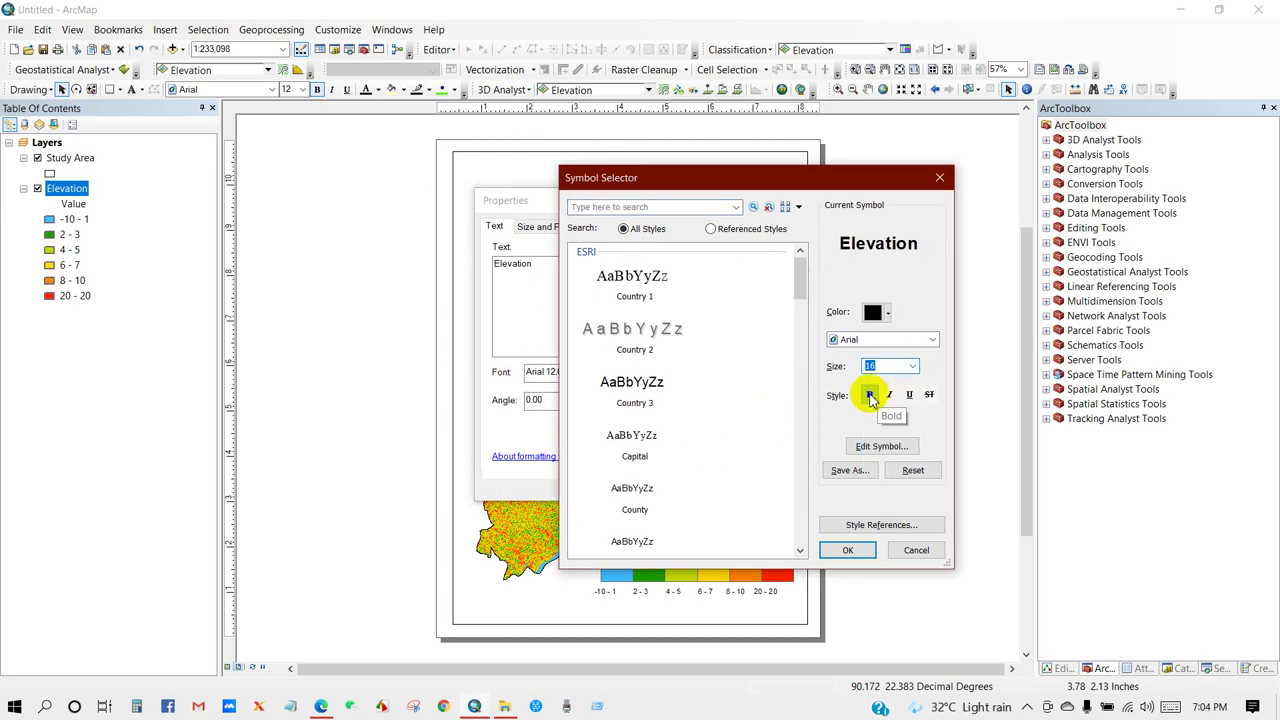
click(871, 396)
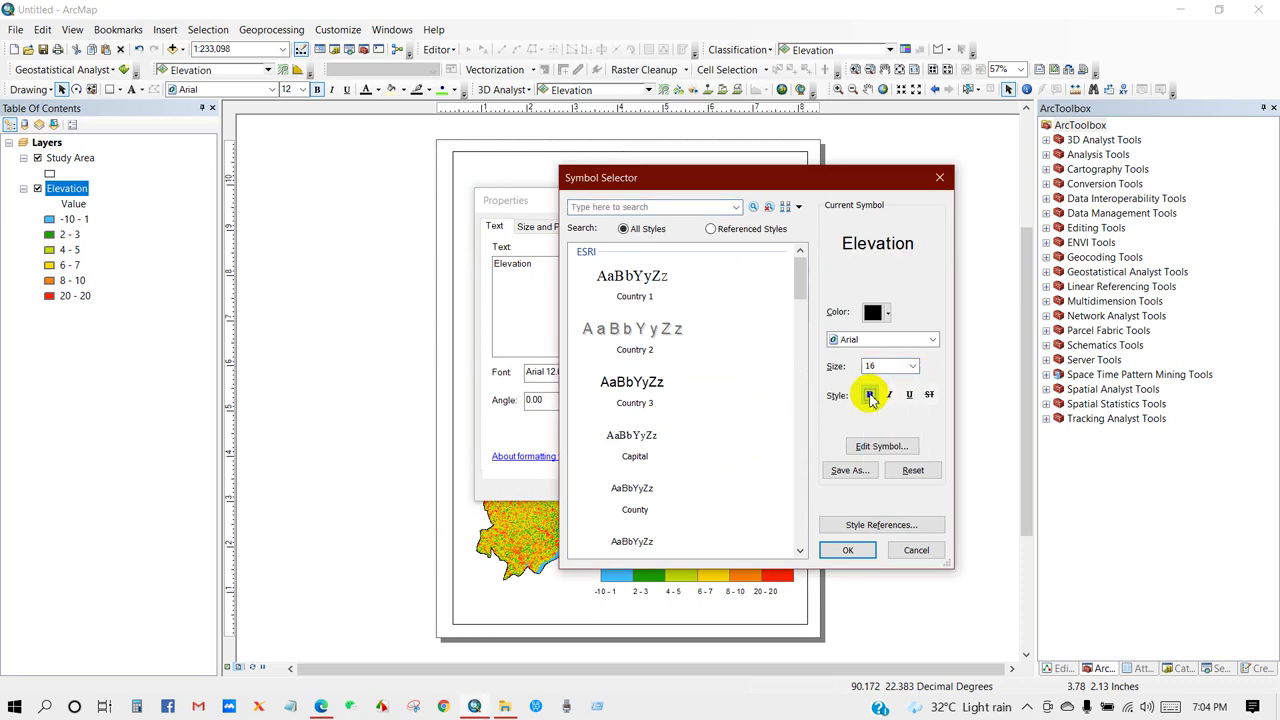
click(845, 550)
click(630, 488)
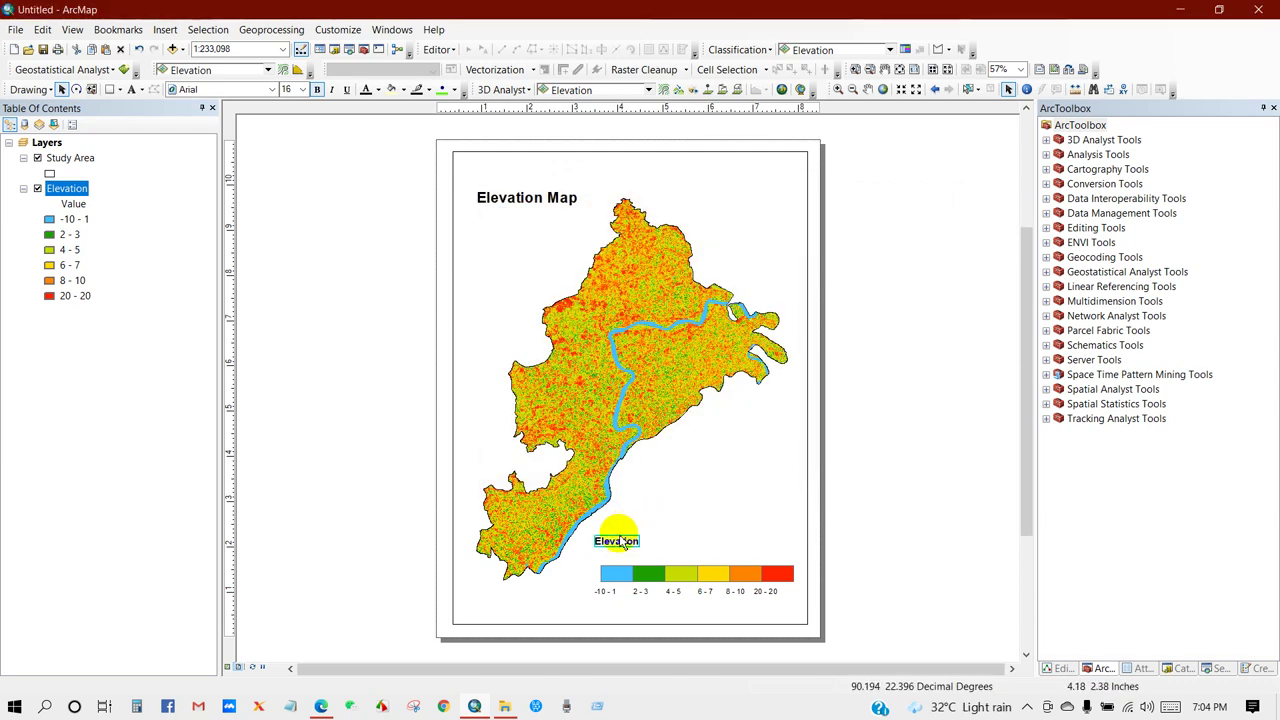
drag(614, 544, 620, 553)
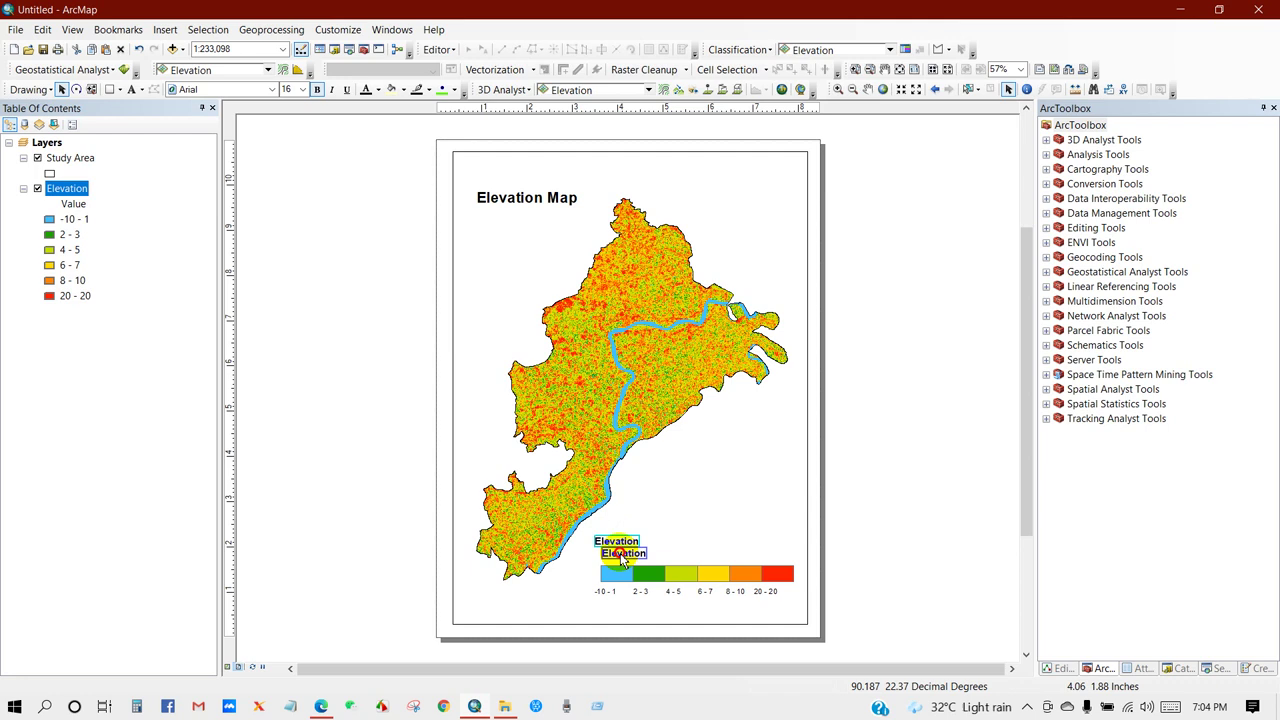
Drop the Elevation heading above the colour bar and group the six colour patches together
drag(620, 555, 621, 556)
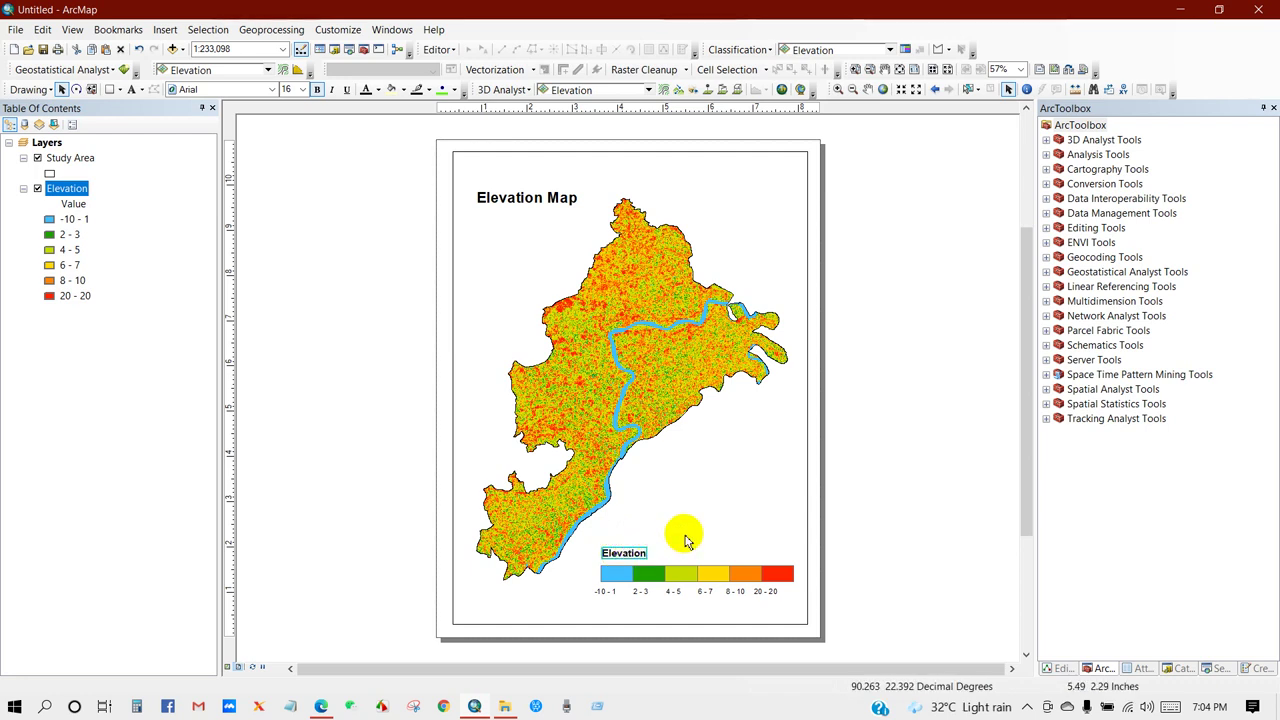
click(617, 576)
shift+click(648, 575)
shift+click(681, 575)
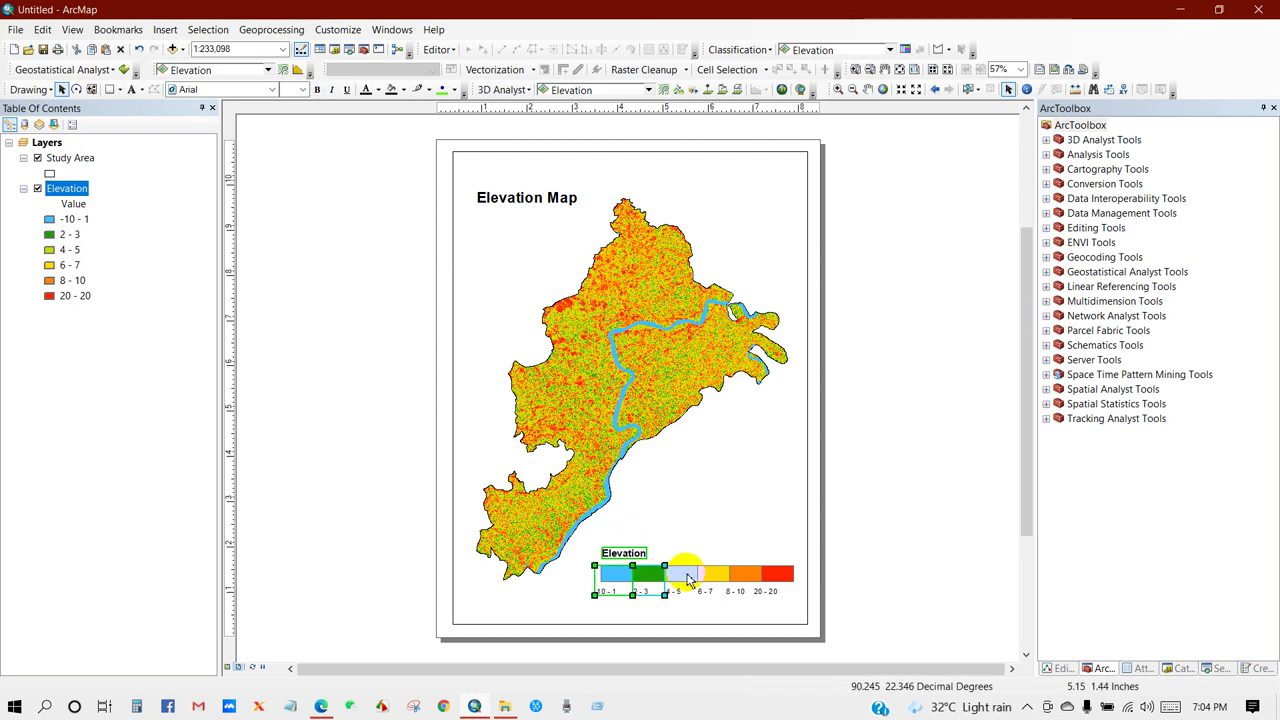
shift+click(713, 575)
shift+click(746, 575)
shift+click(777, 575)
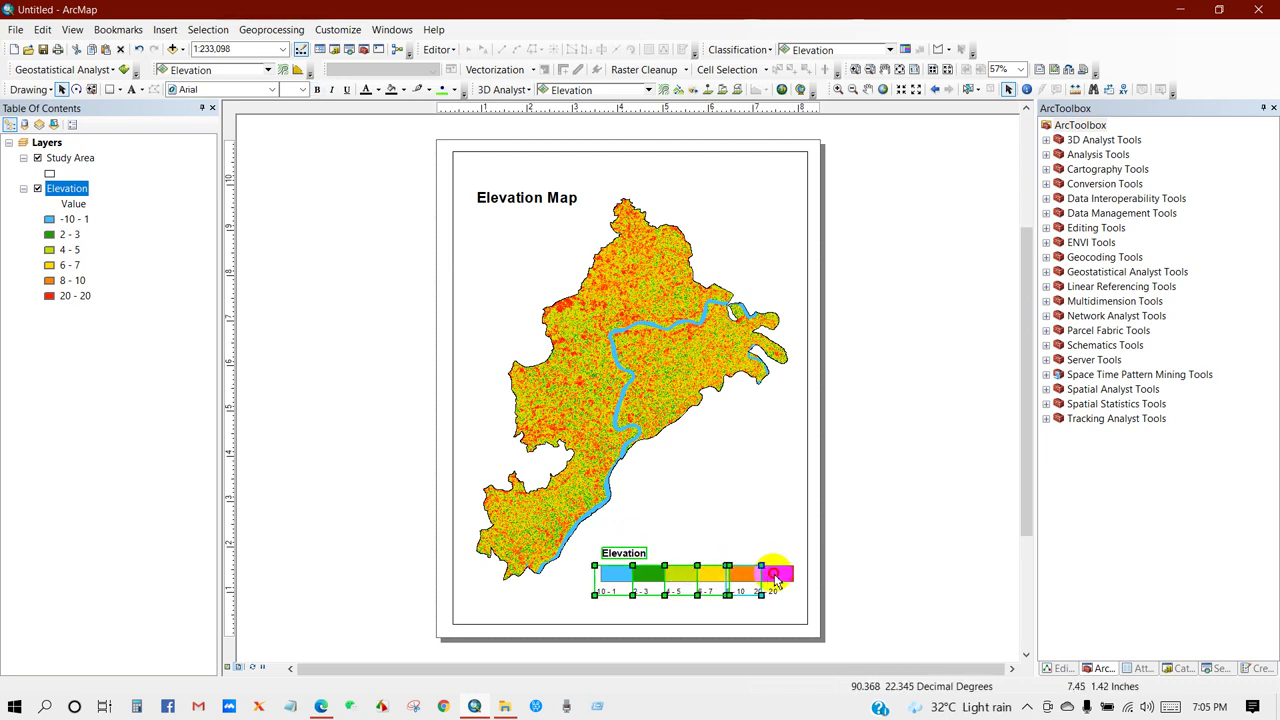
right_click(676, 582)
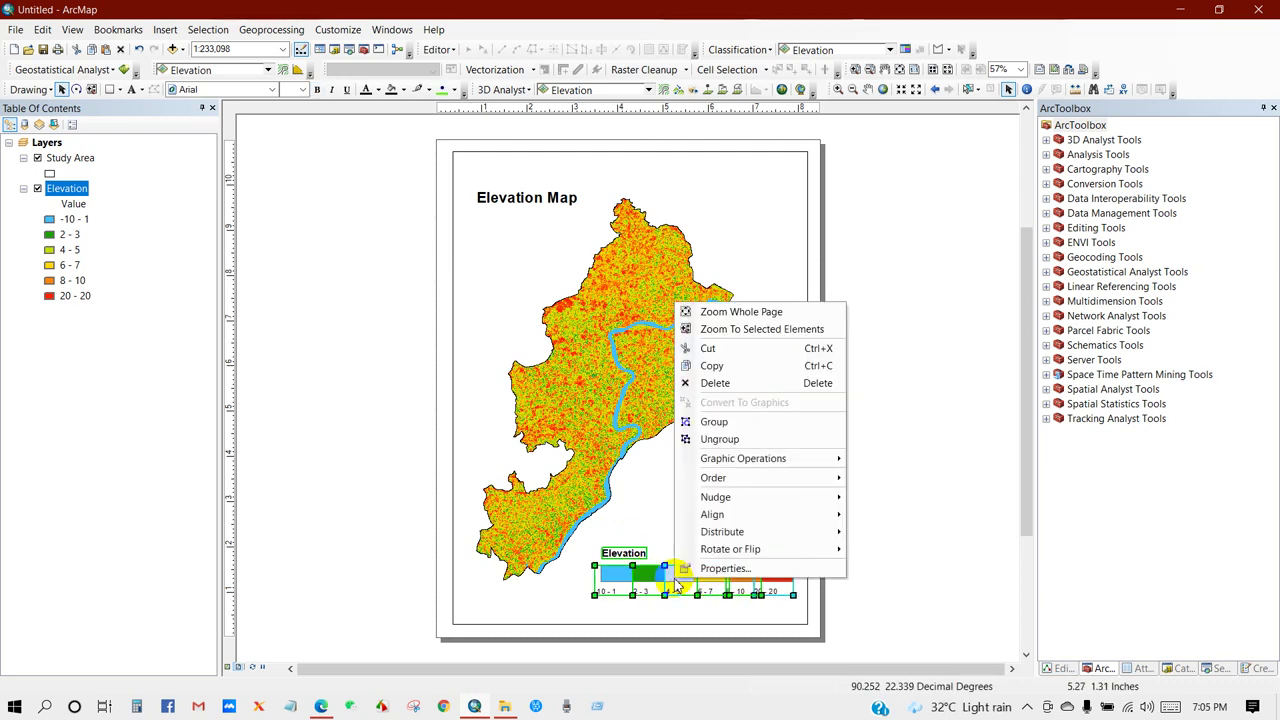
click(722, 422)
Nudge the whole legend slightly upward below the map
click(714, 477)
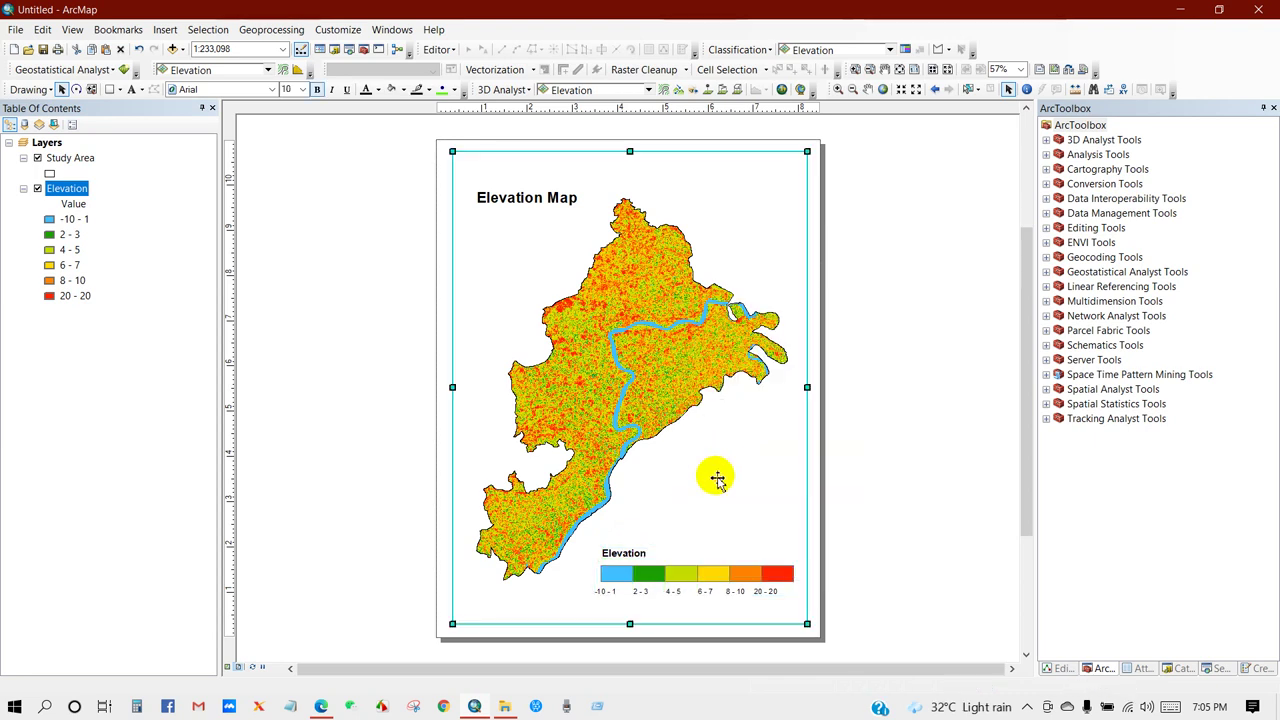
click(886, 518)
click(680, 570)
drag(680, 570, 682, 560)
click(892, 517)
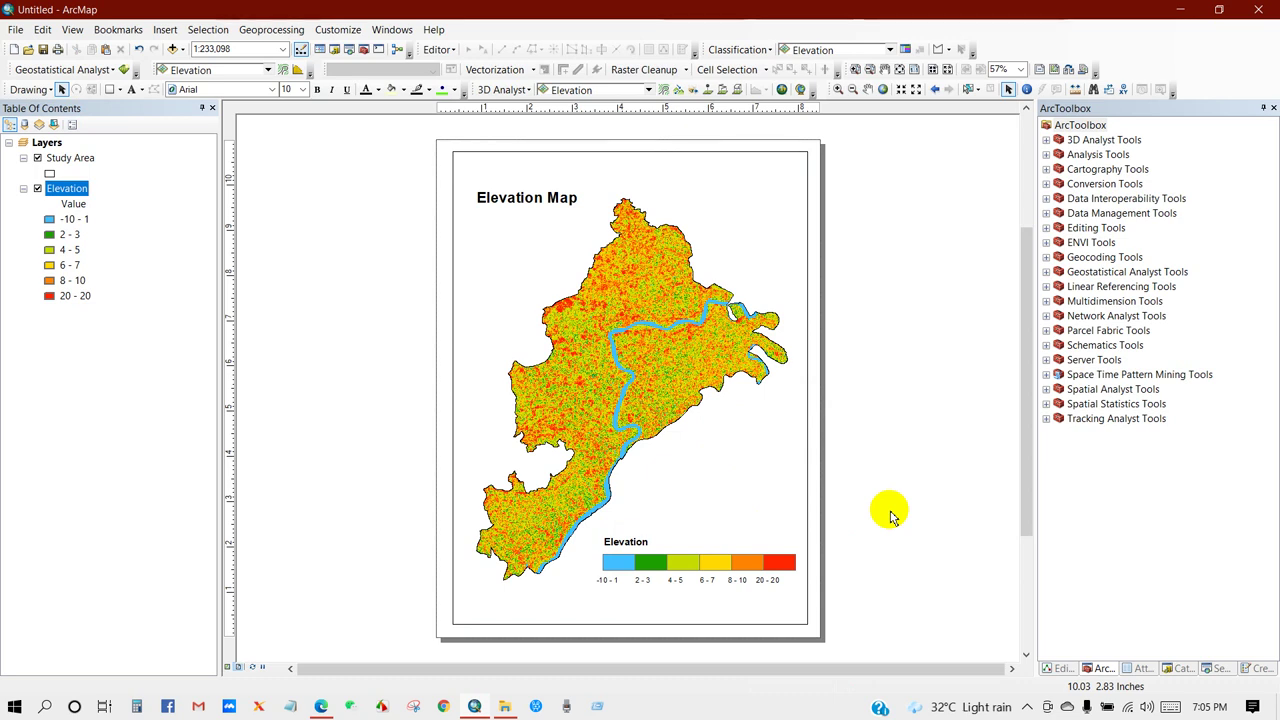
click(674, 566)
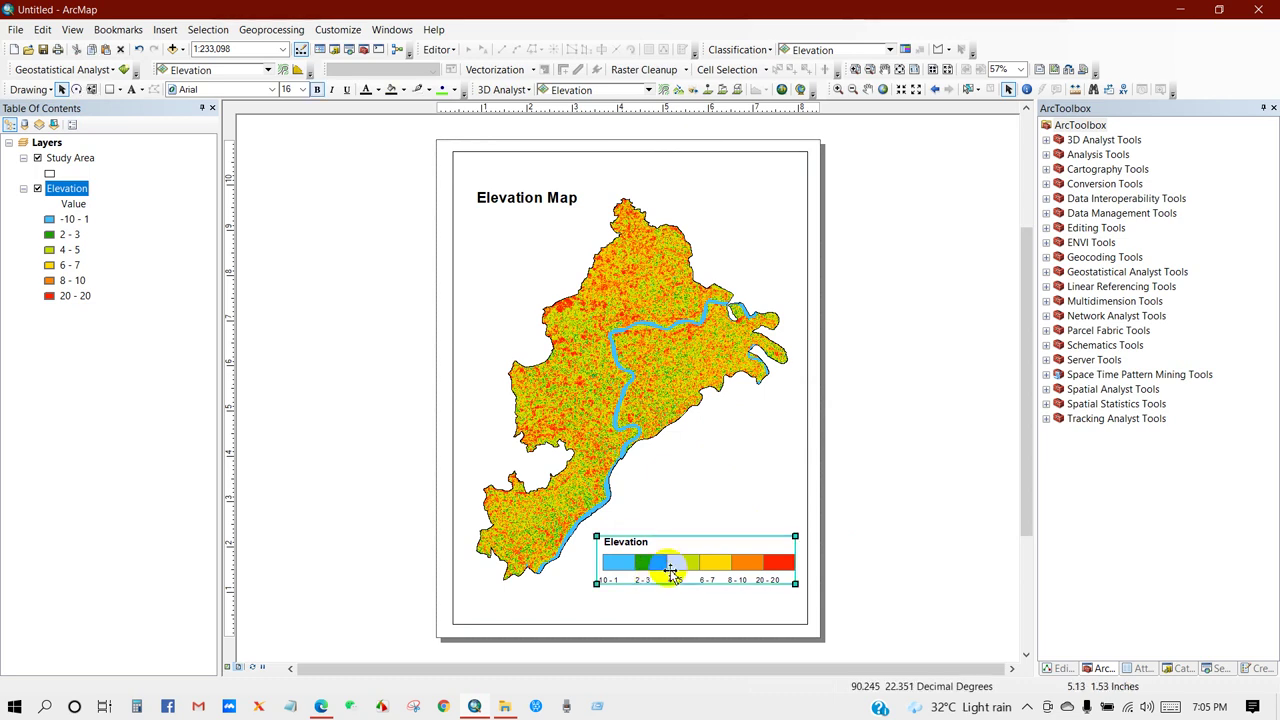
drag(672, 572, 668, 569)
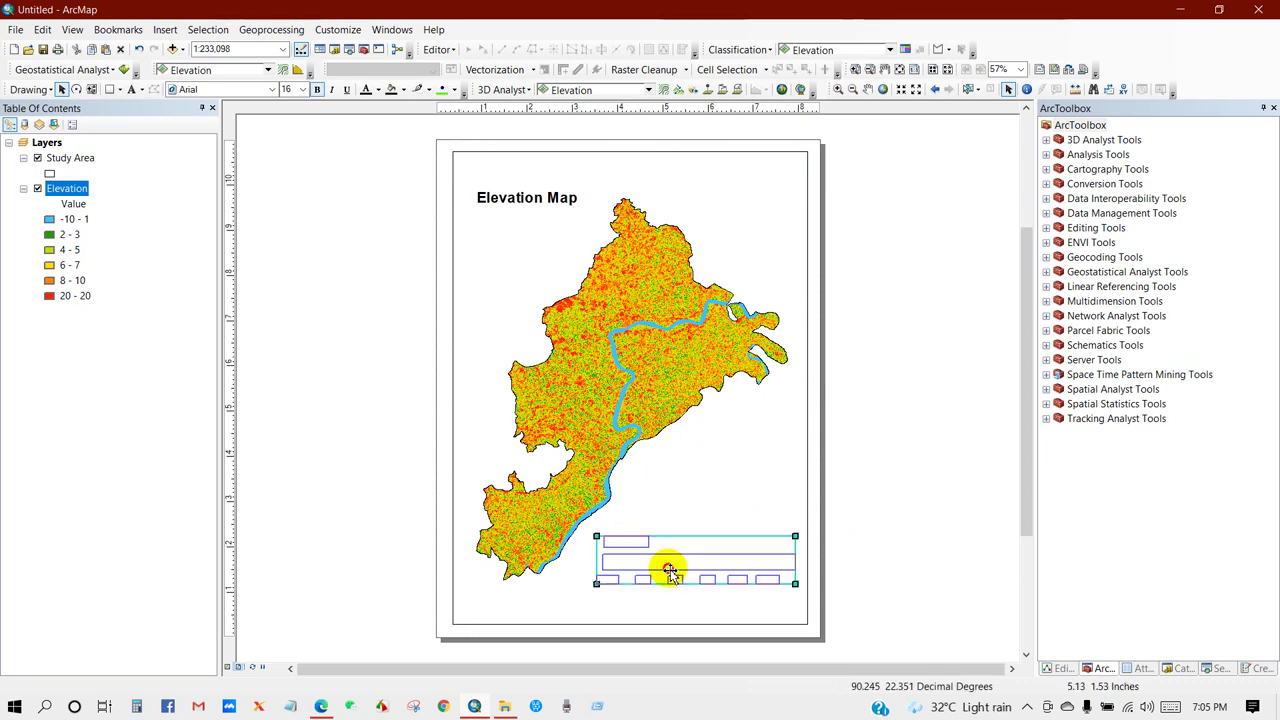
click(895, 520)
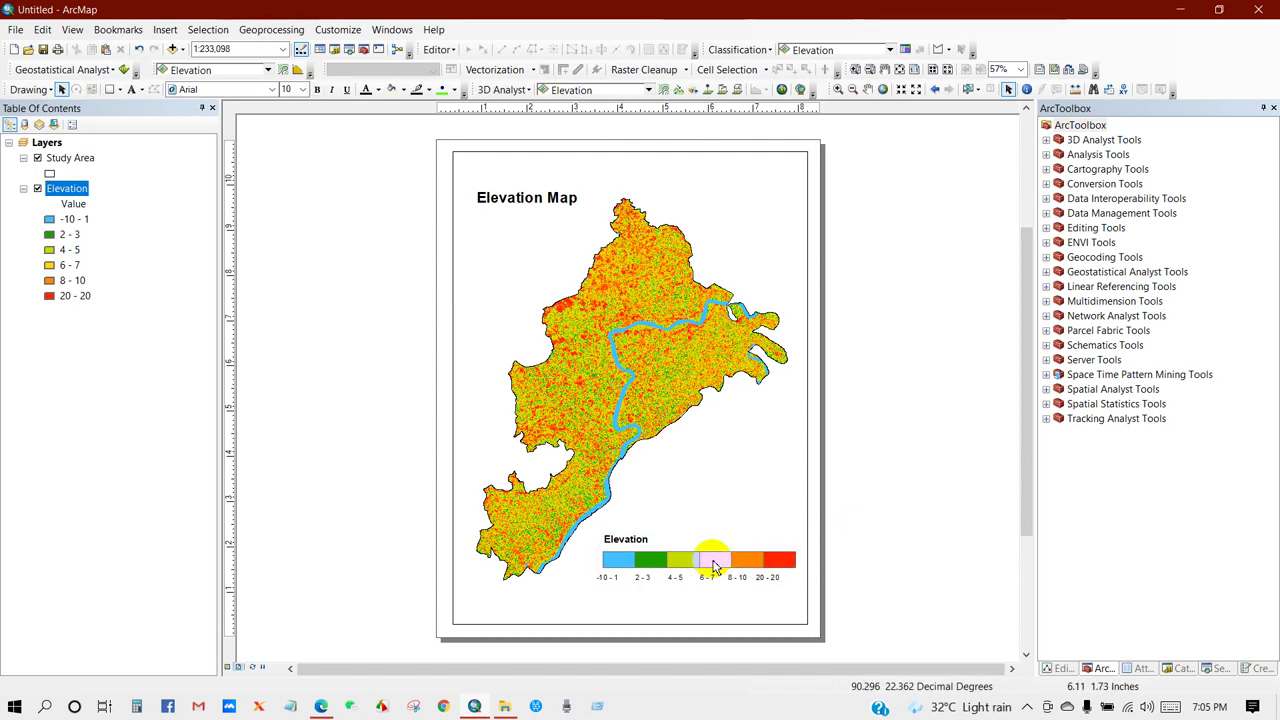
click(165, 30)
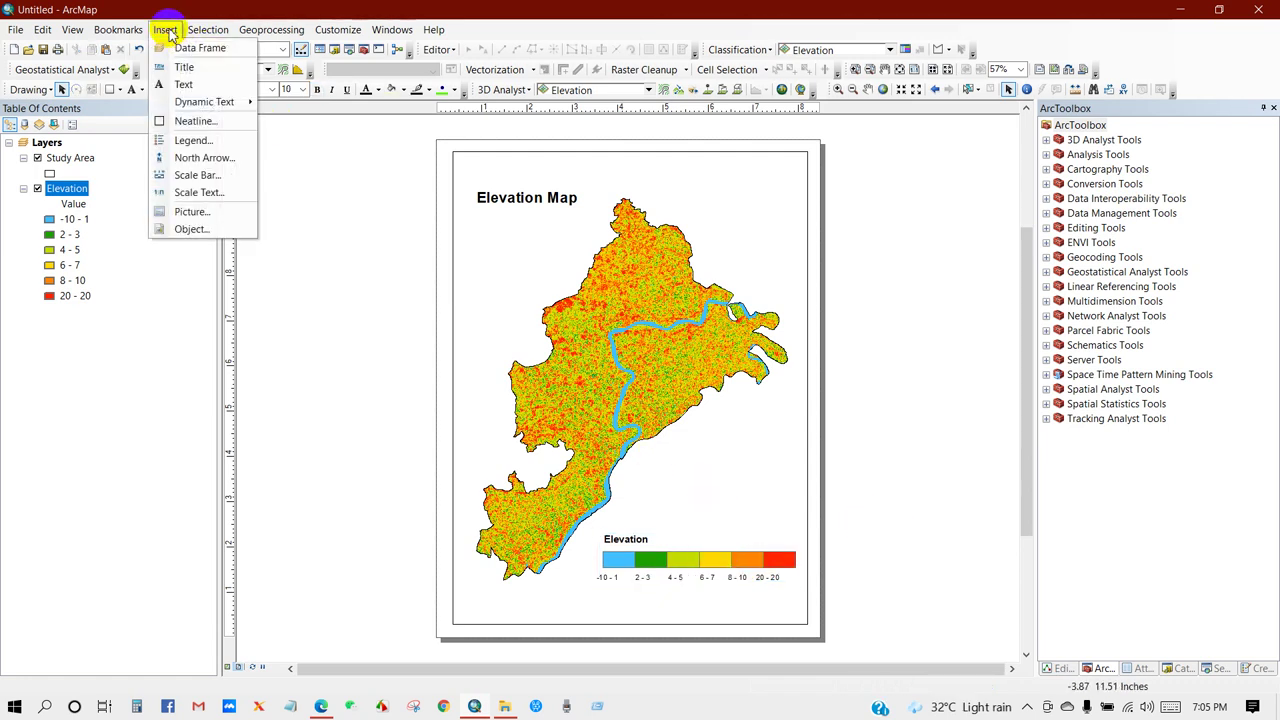
Insert an ESRI North 3 north arrow, enlarge it, and place it above the legend
click(200, 158)
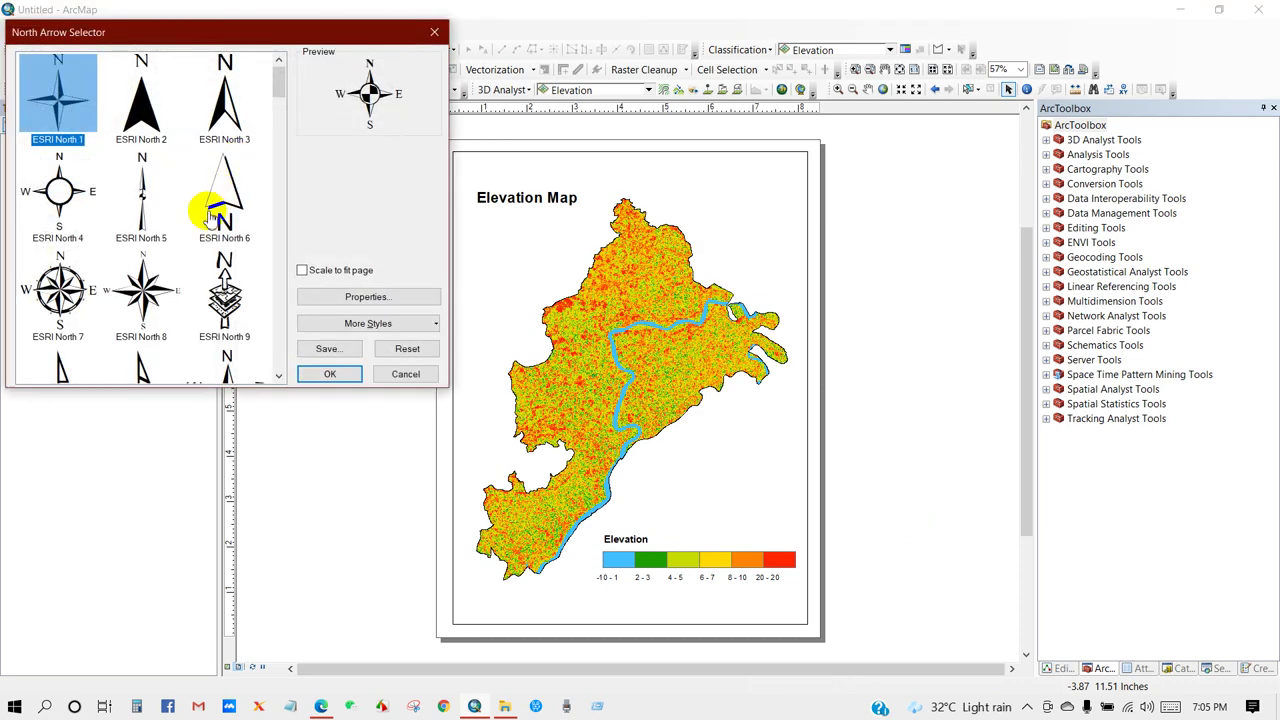
click(228, 100)
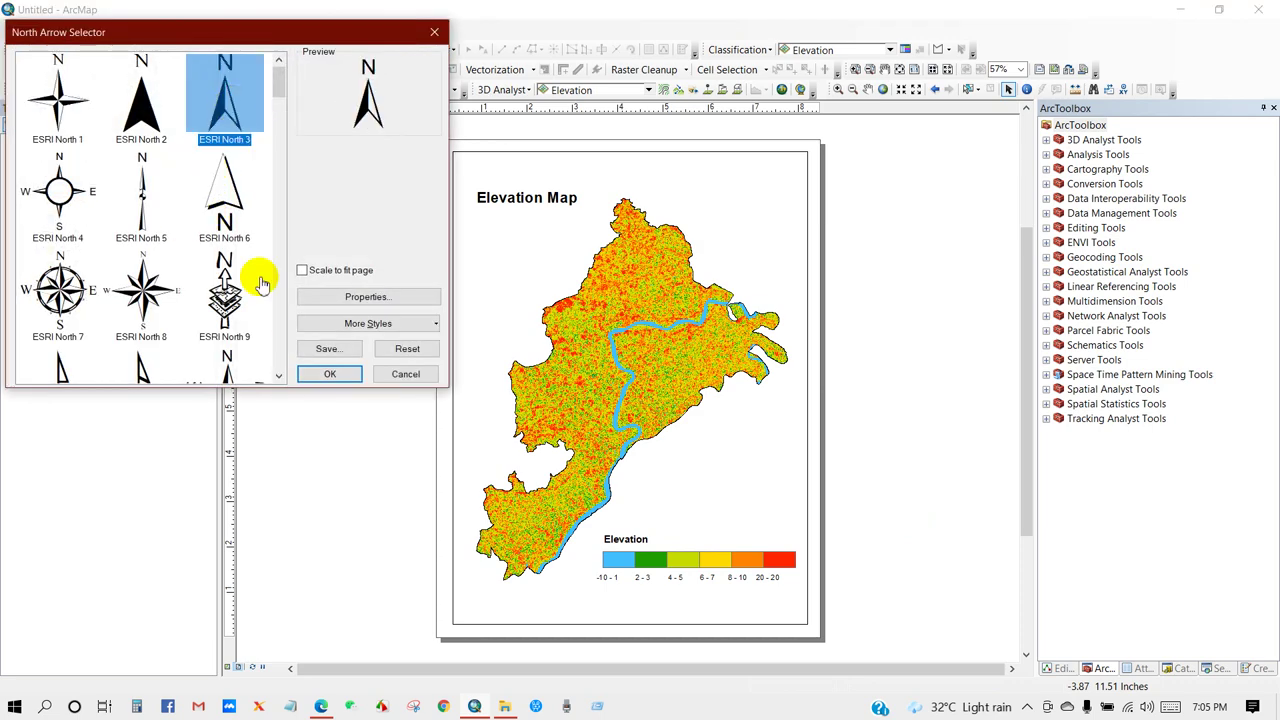
click(316, 372)
drag(528, 434, 768, 510)
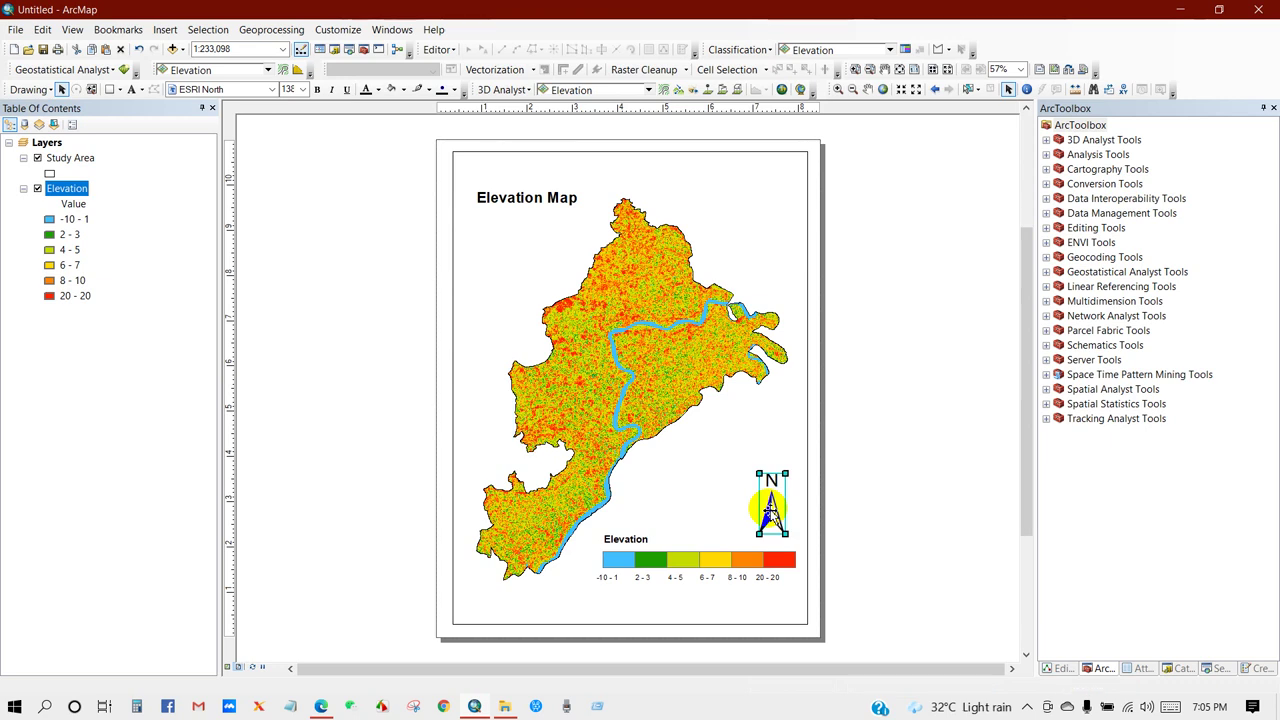
click(884, 497)
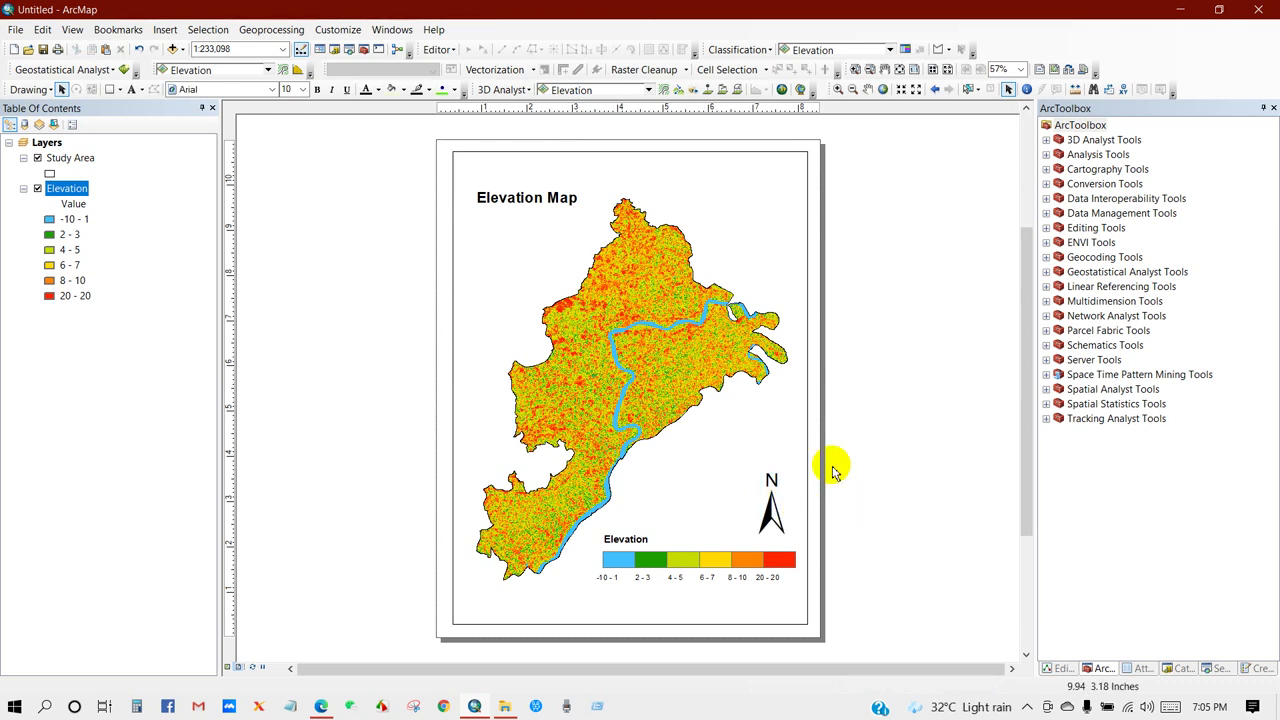
Insert a Scale Line 1 scale bar in Kilometers with its unit label below center
click(165, 31)
click(193, 173)
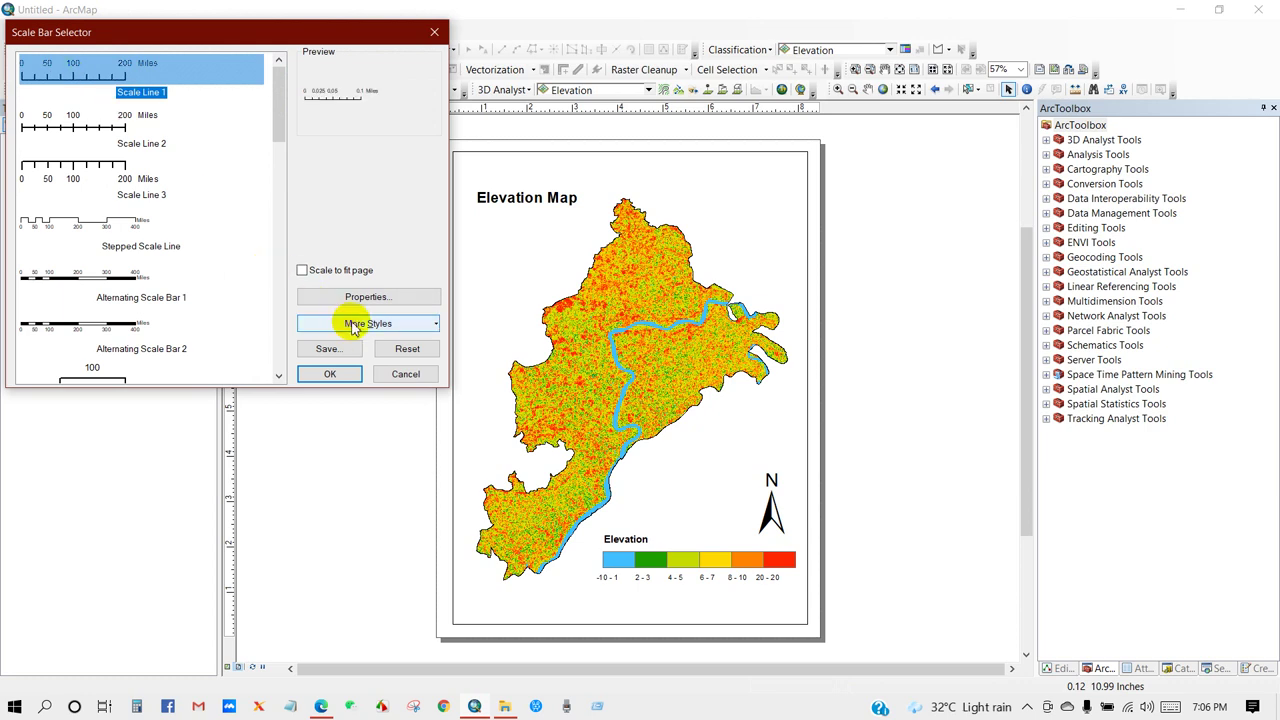
click(366, 297)
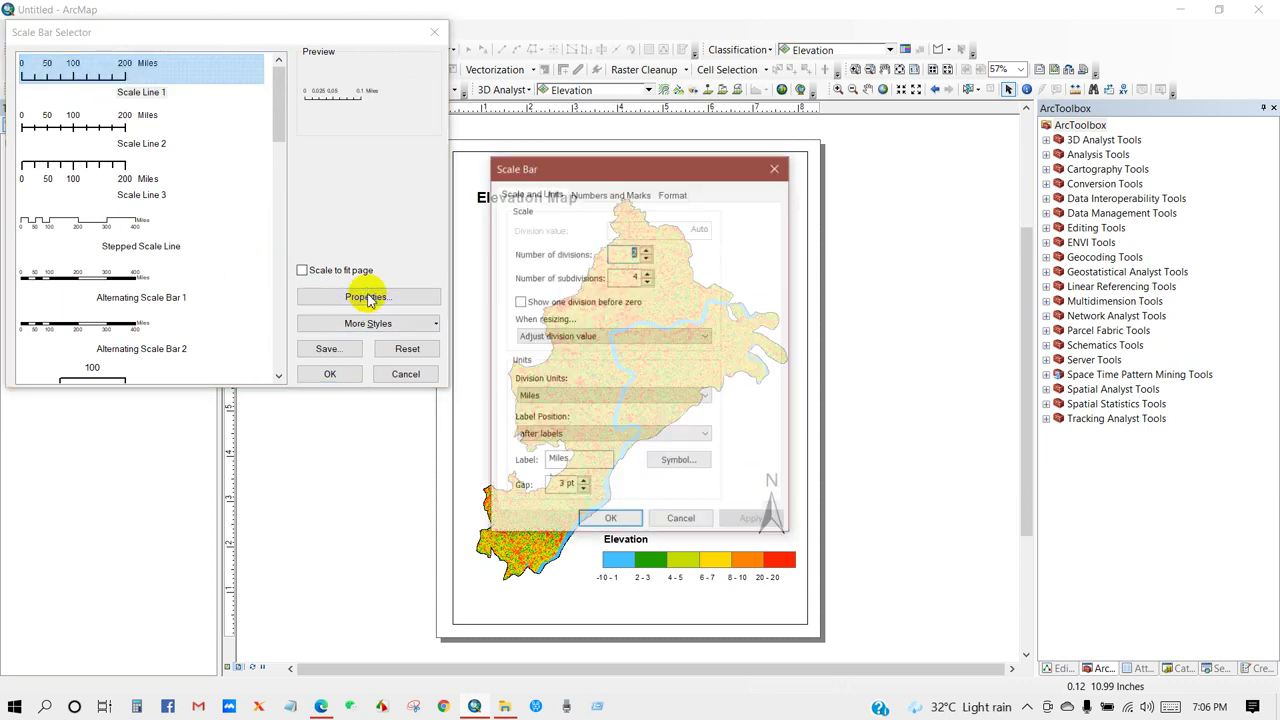
click(537, 397)
click(538, 463)
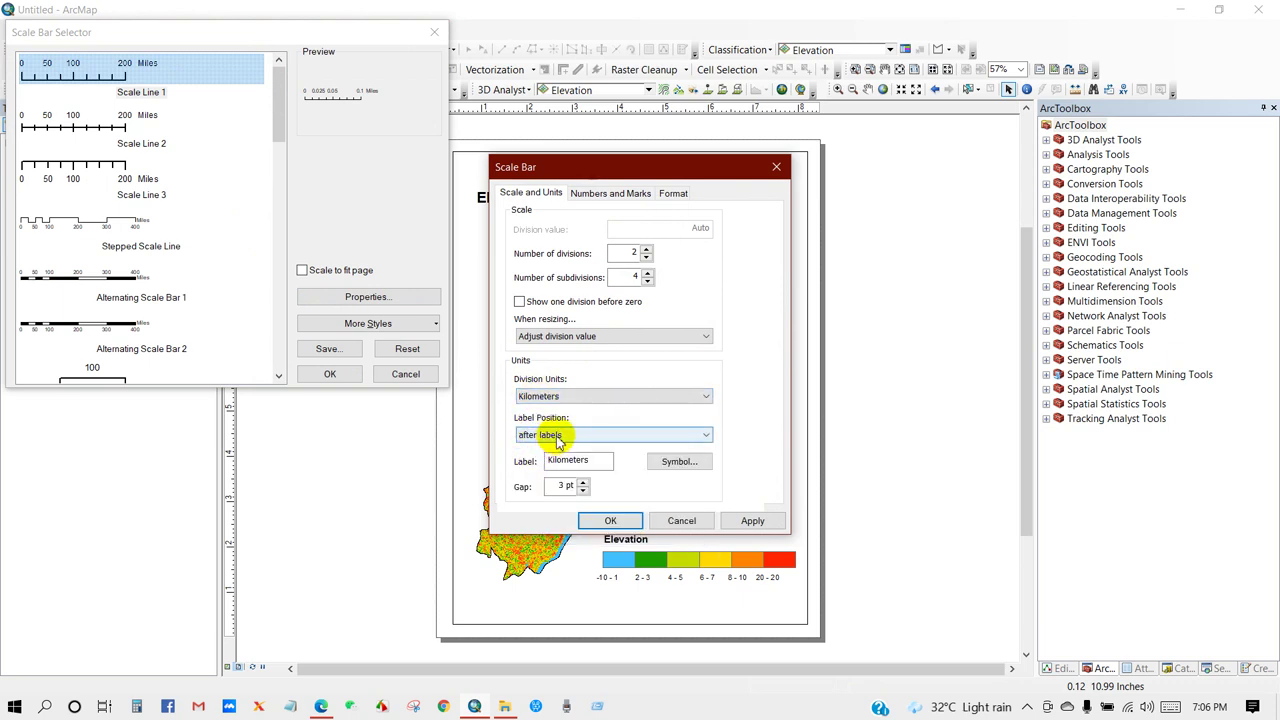
click(558, 438)
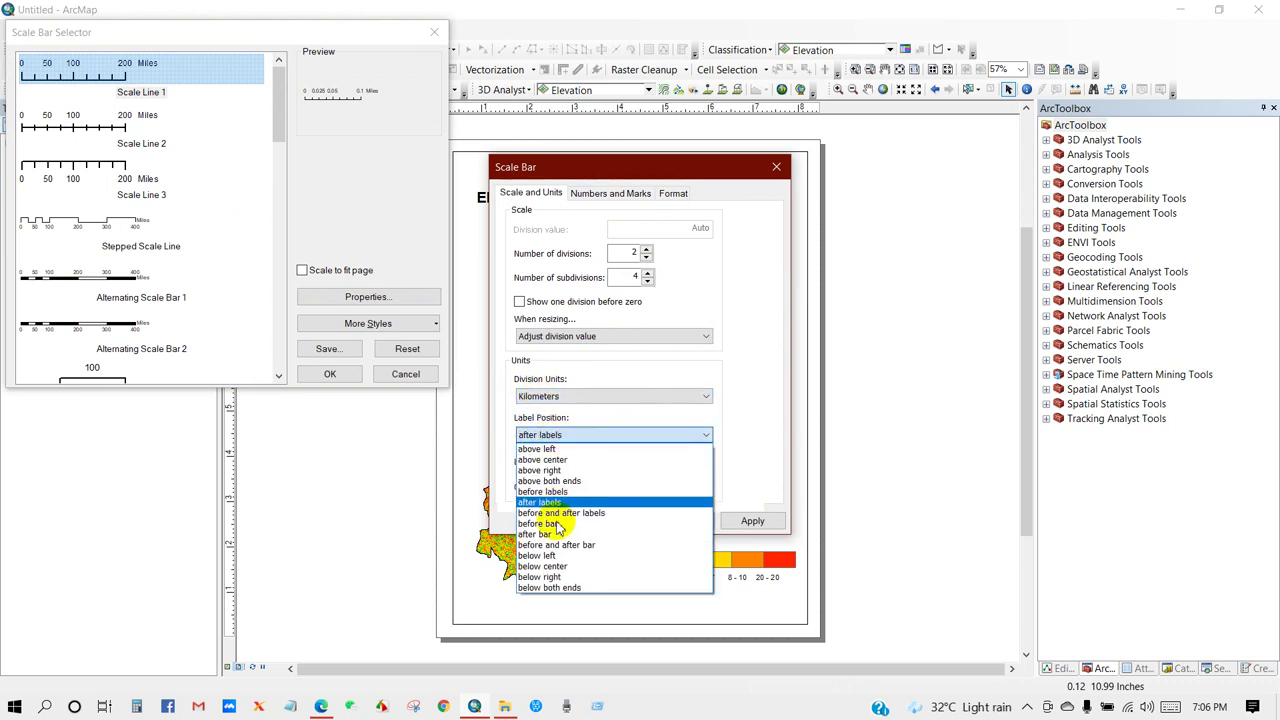
click(541, 566)
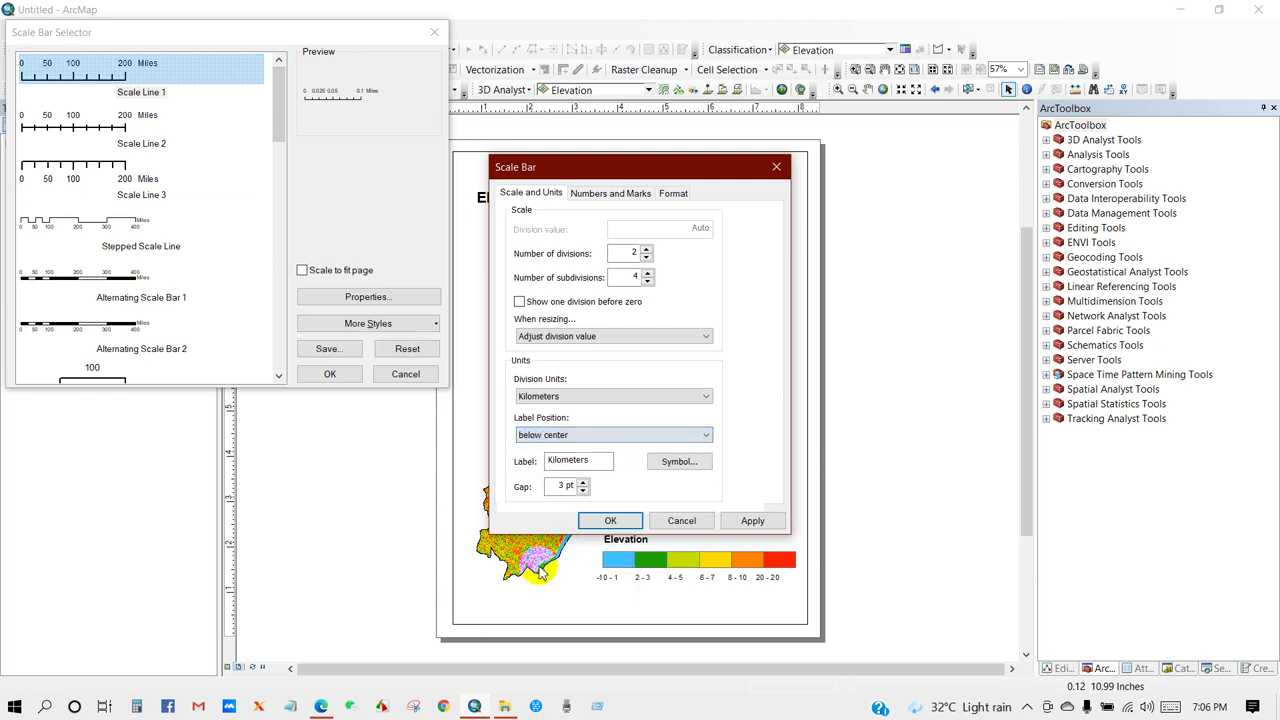
click(612, 521)
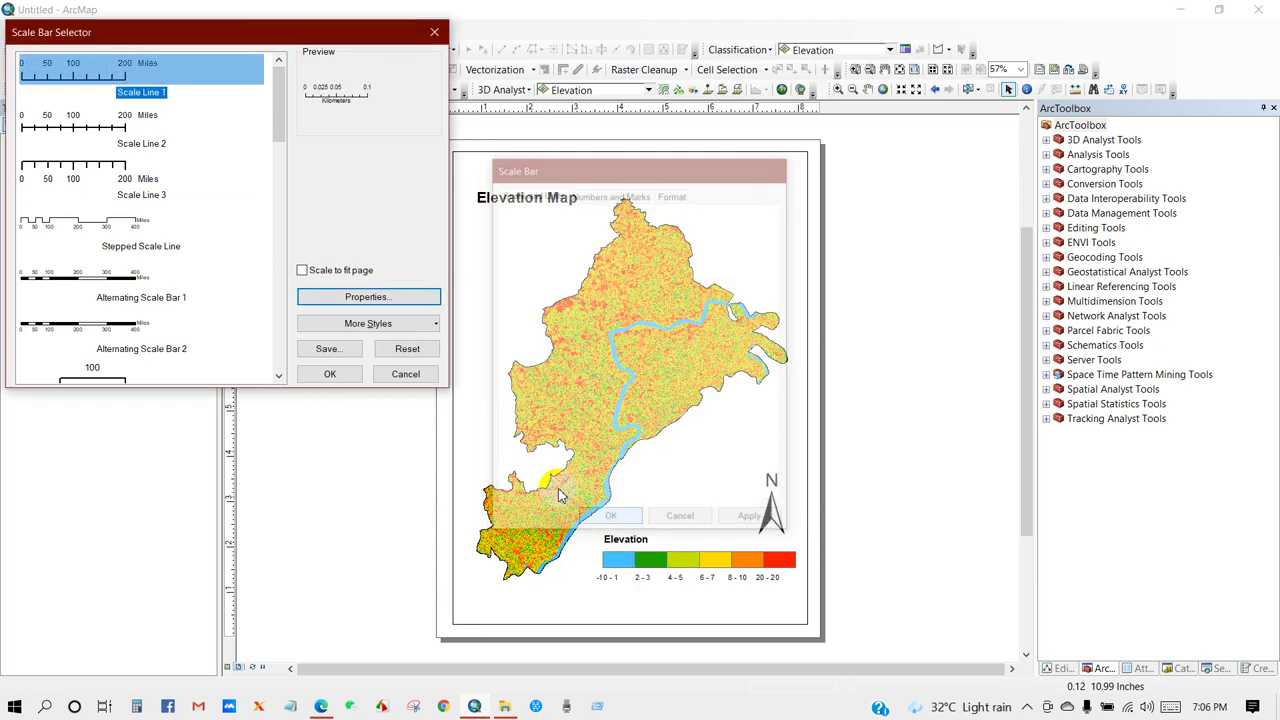
click(338, 378)
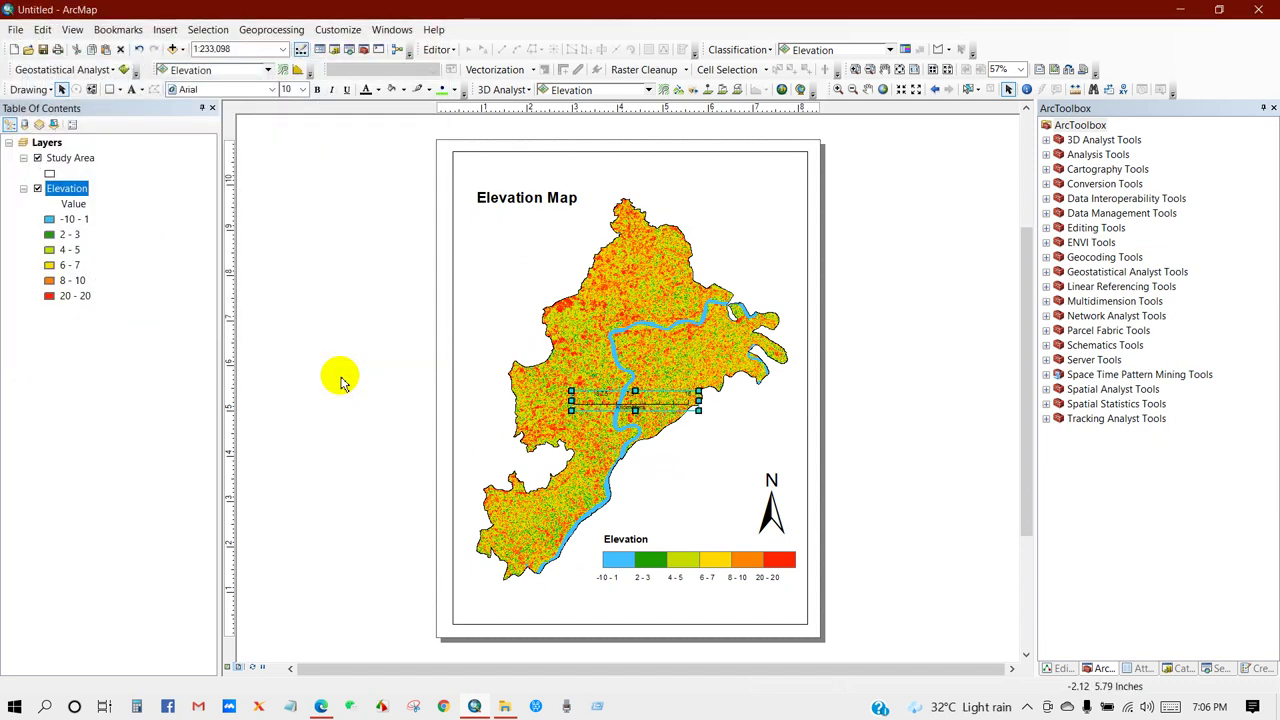
Drag the kilometre scale bar to the page's lower-left corner beneath the map
drag(620, 402, 510, 608)
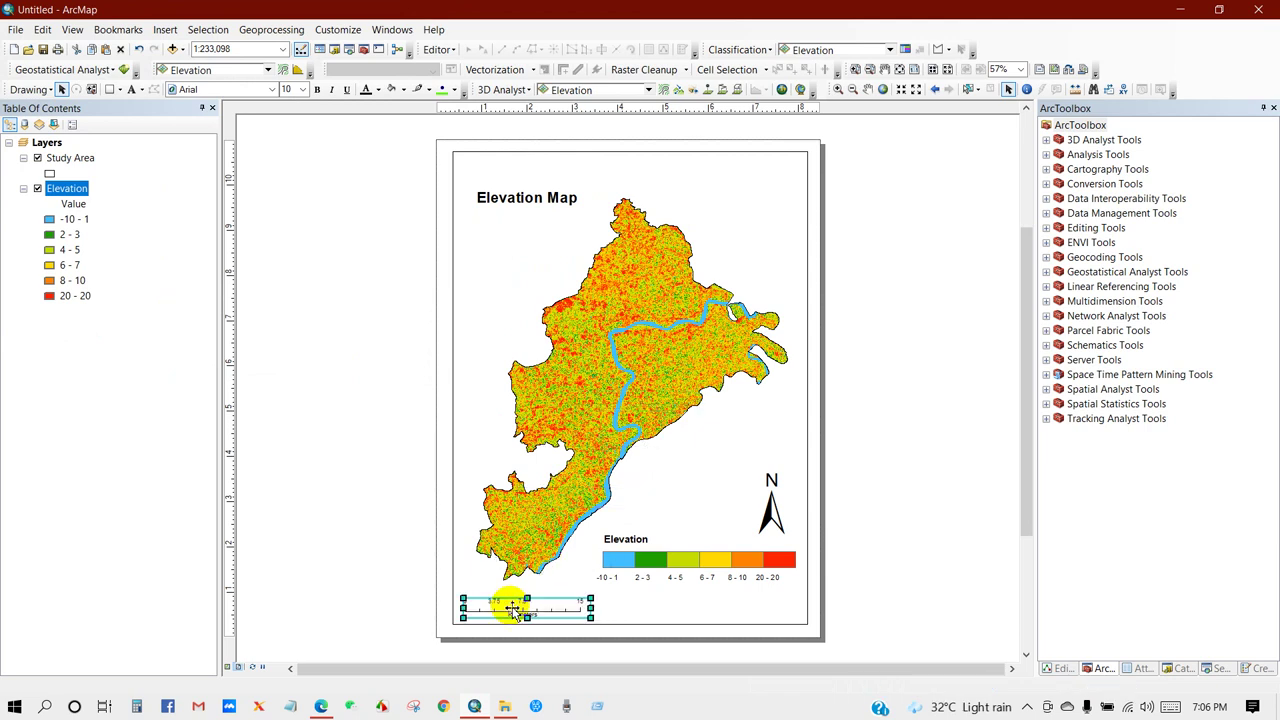
click(390, 537)
click(492, 326)
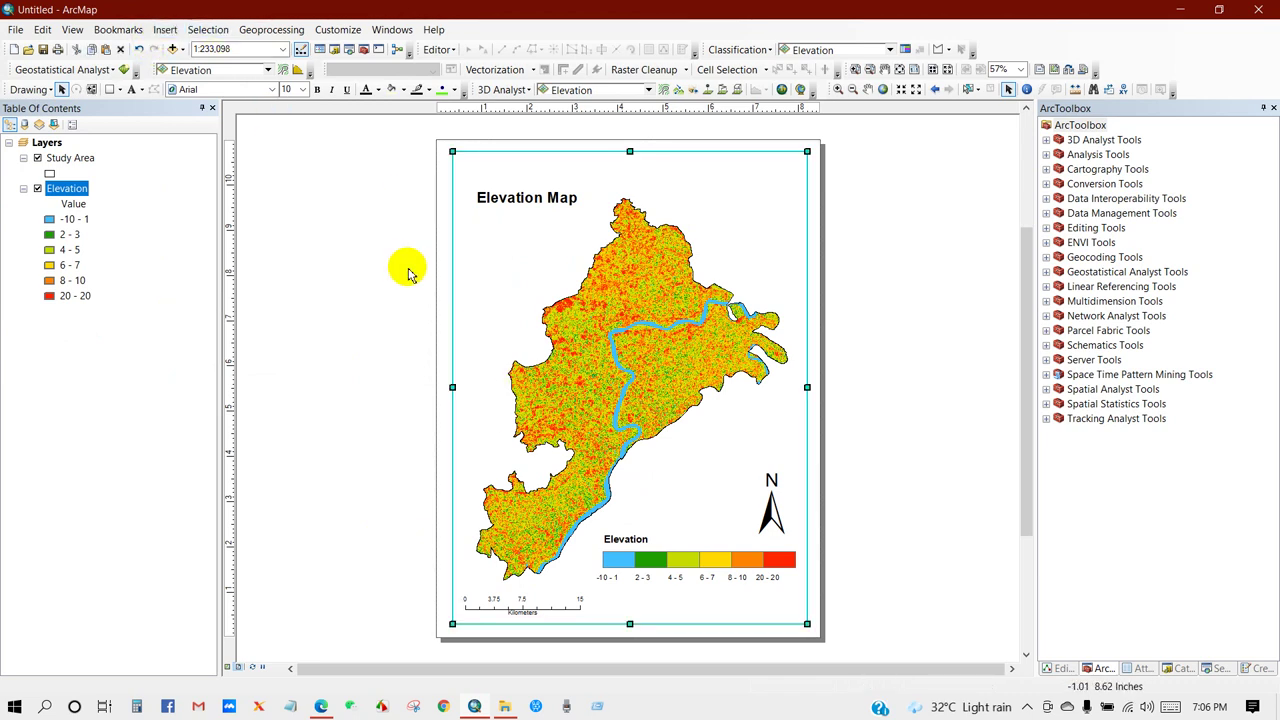
Create a labels-only Graticule grid in the data frame's Grids properties
right_click(476, 282)
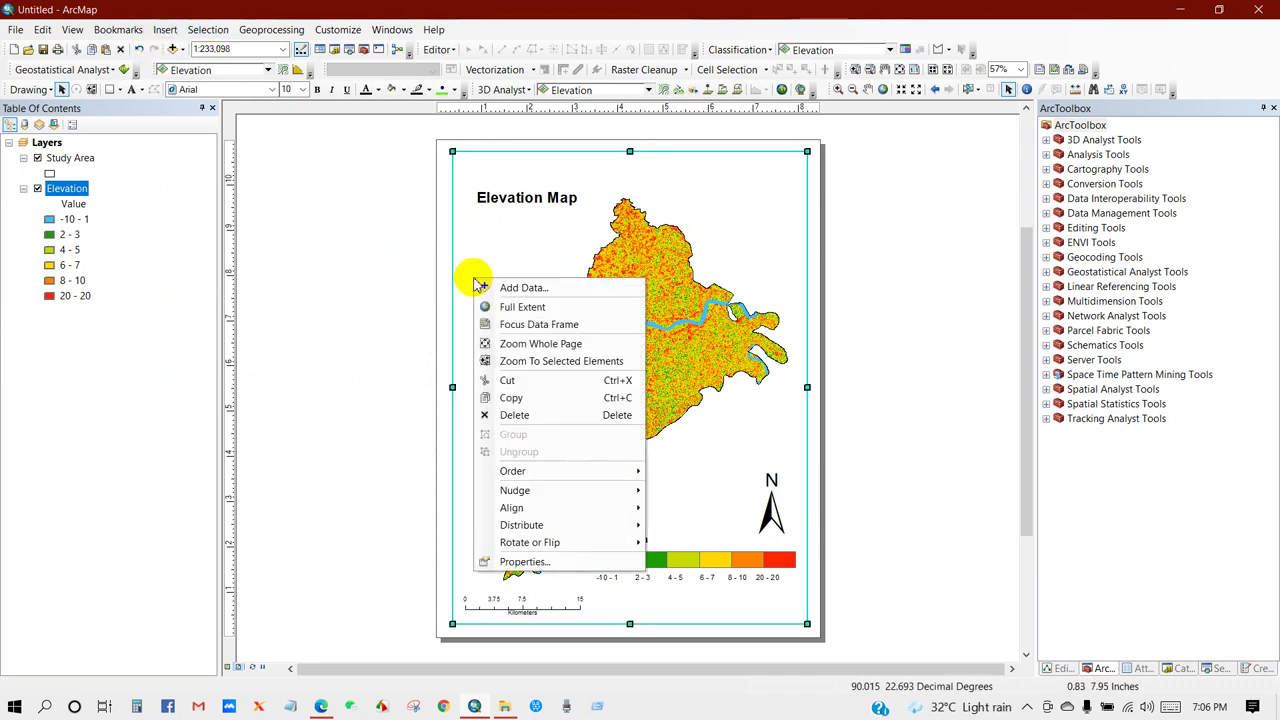
click(520, 561)
click(763, 205)
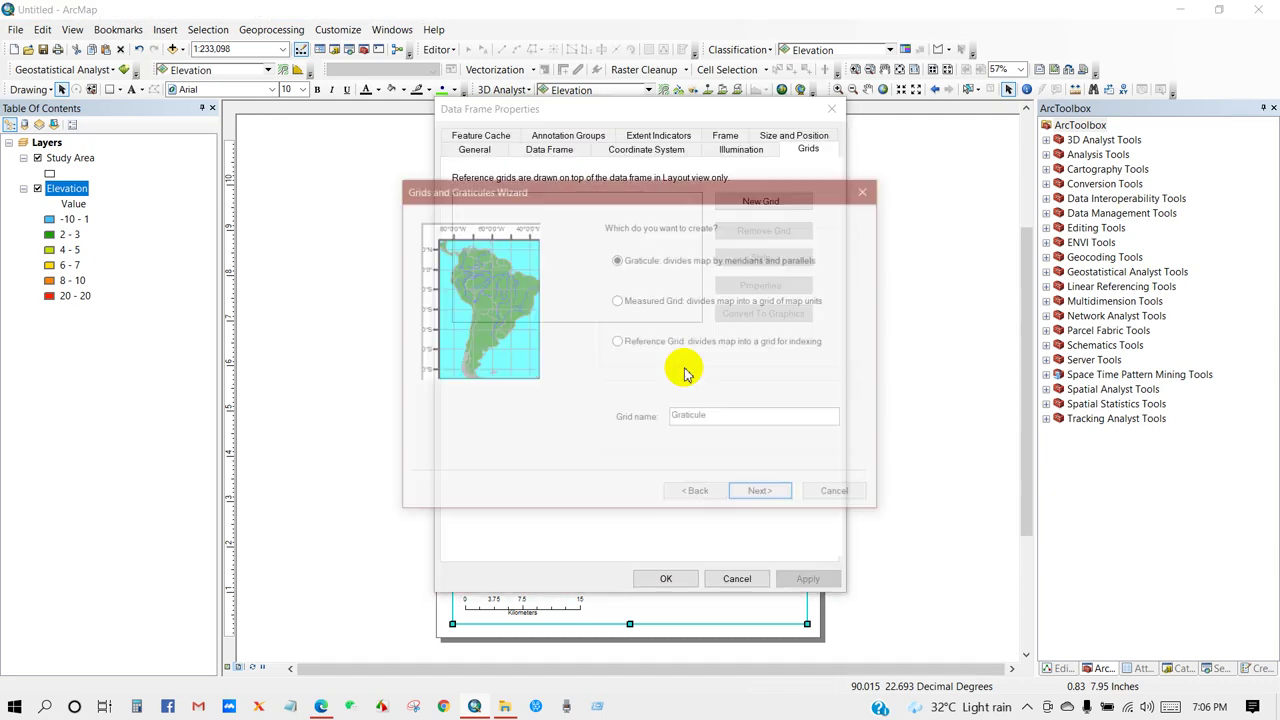
click(762, 495)
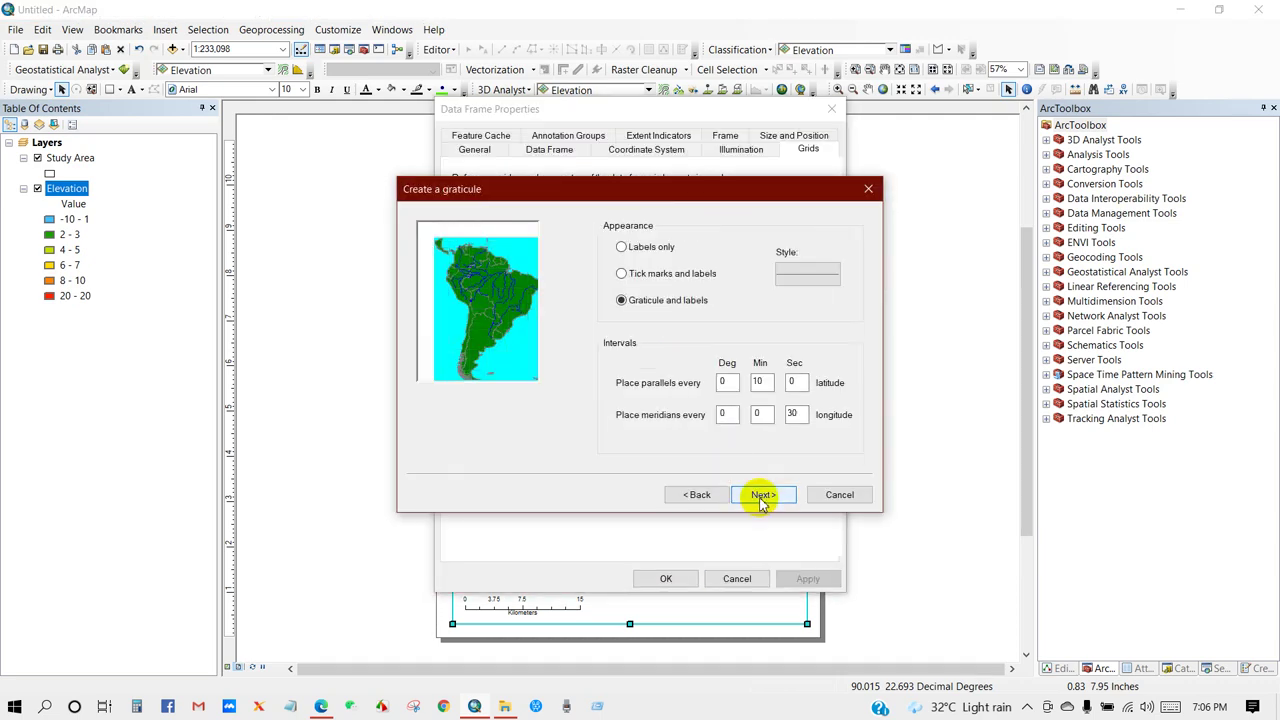
click(622, 248)
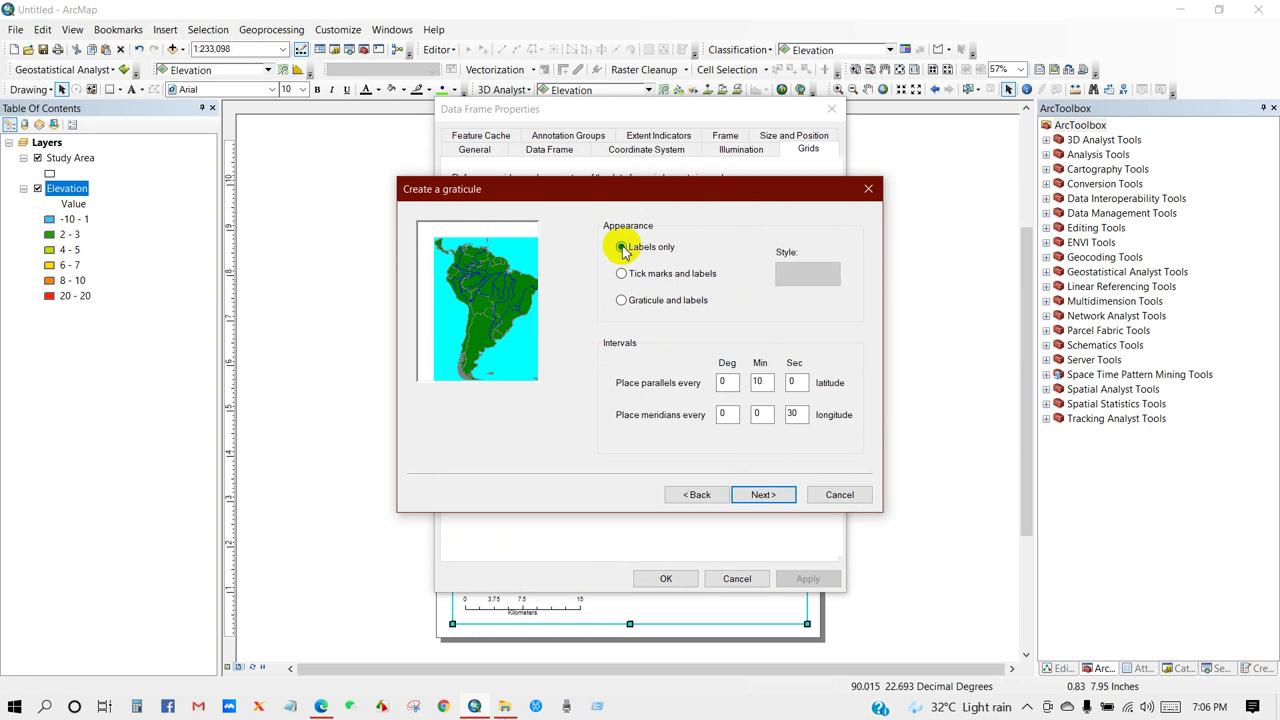
click(762, 495)
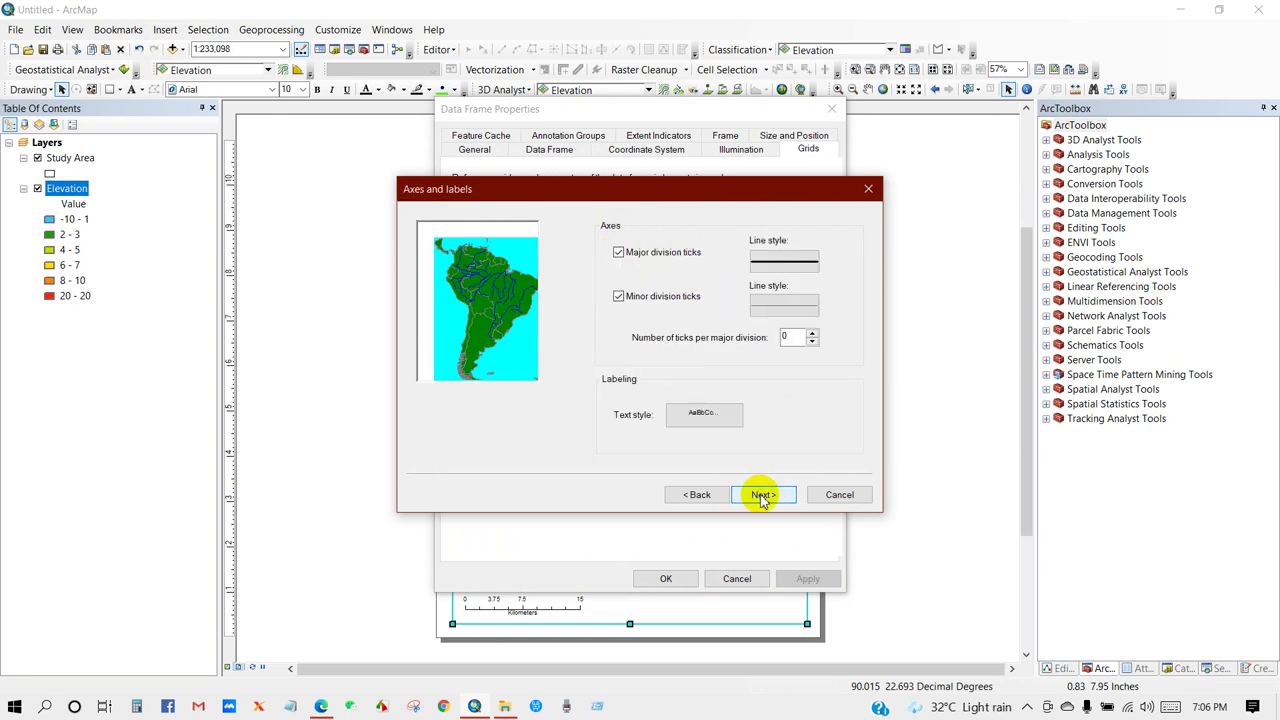
click(762, 495)
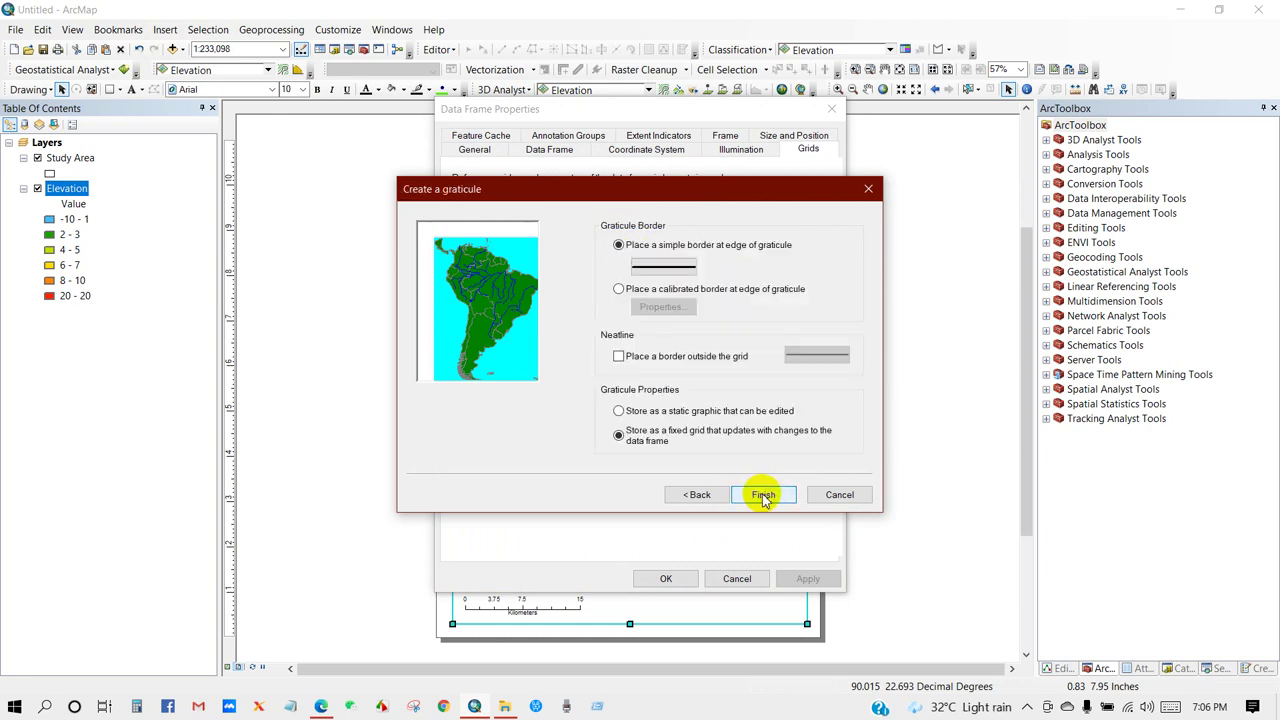
click(763, 496)
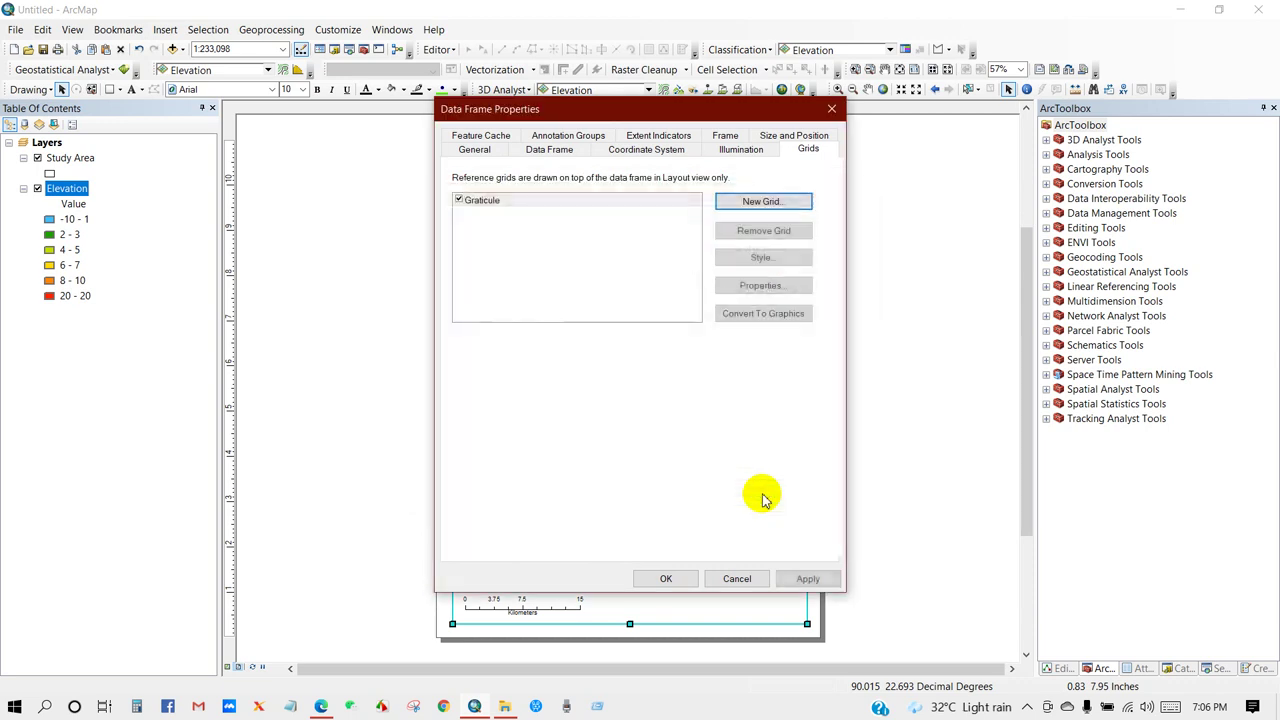
click(752, 286)
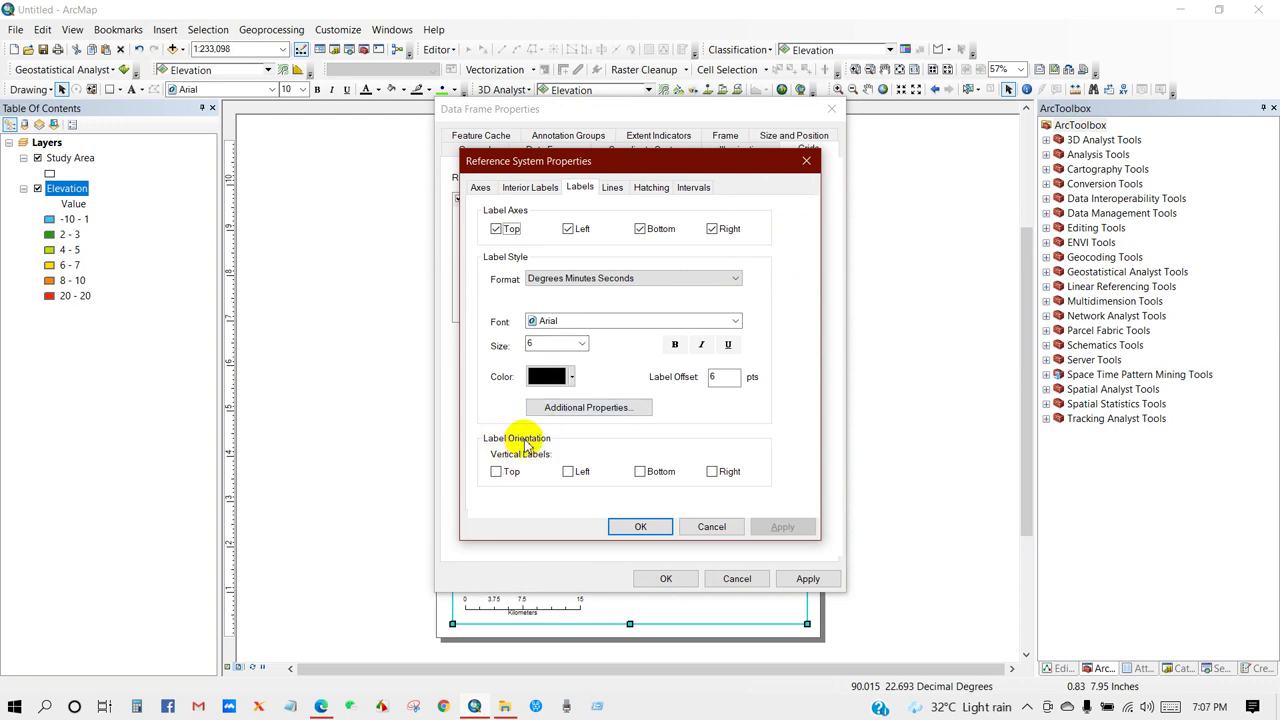
Make the left and right graticule labels vertical and set label size to 10
click(569, 473)
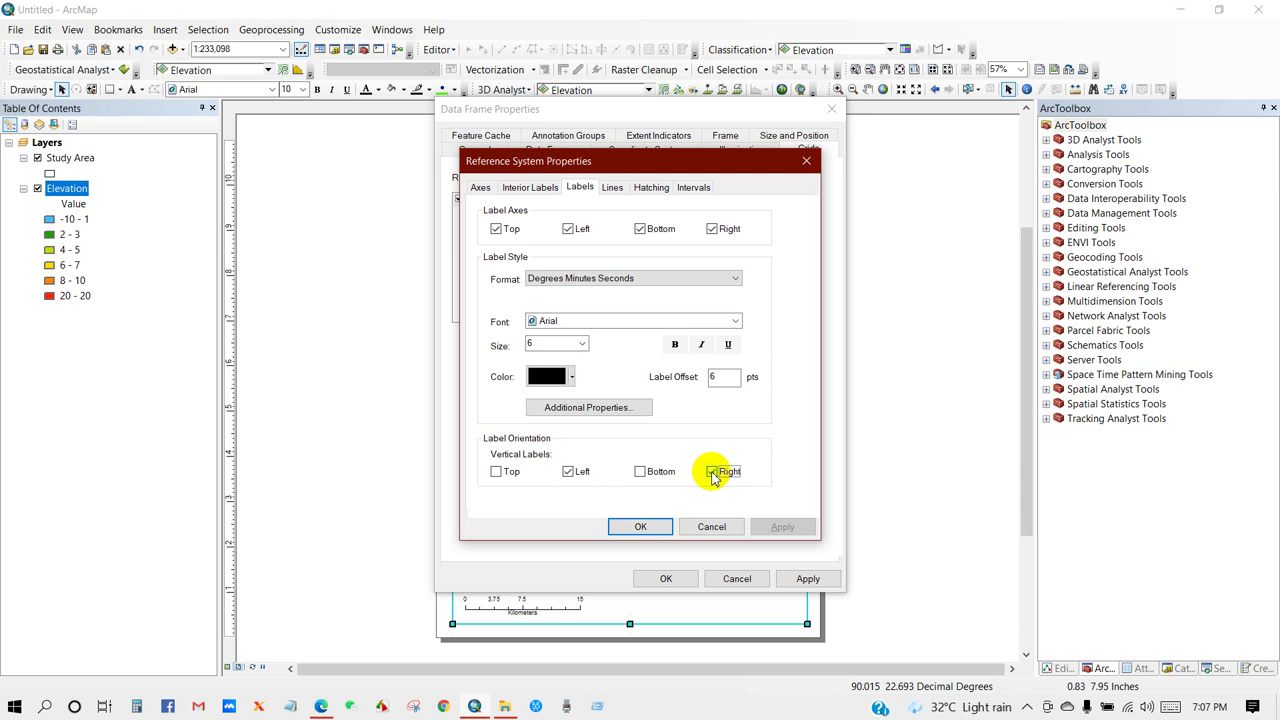
click(581, 344)
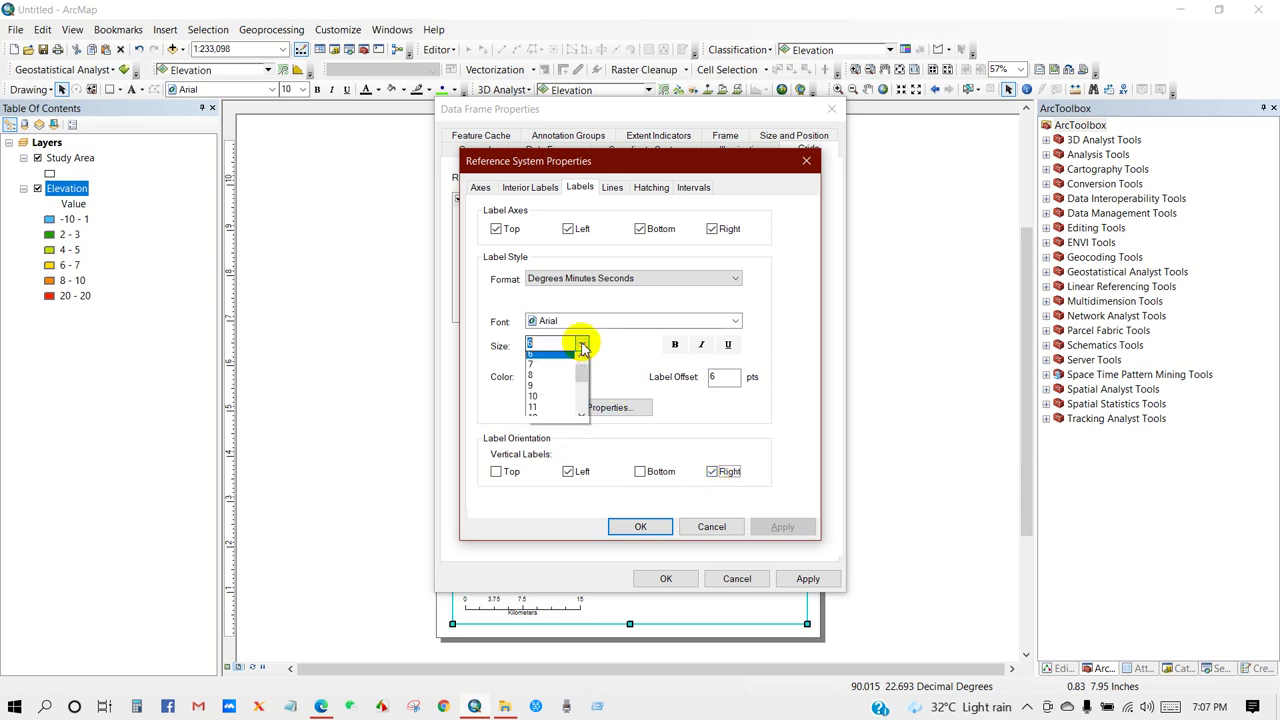
click(541, 375)
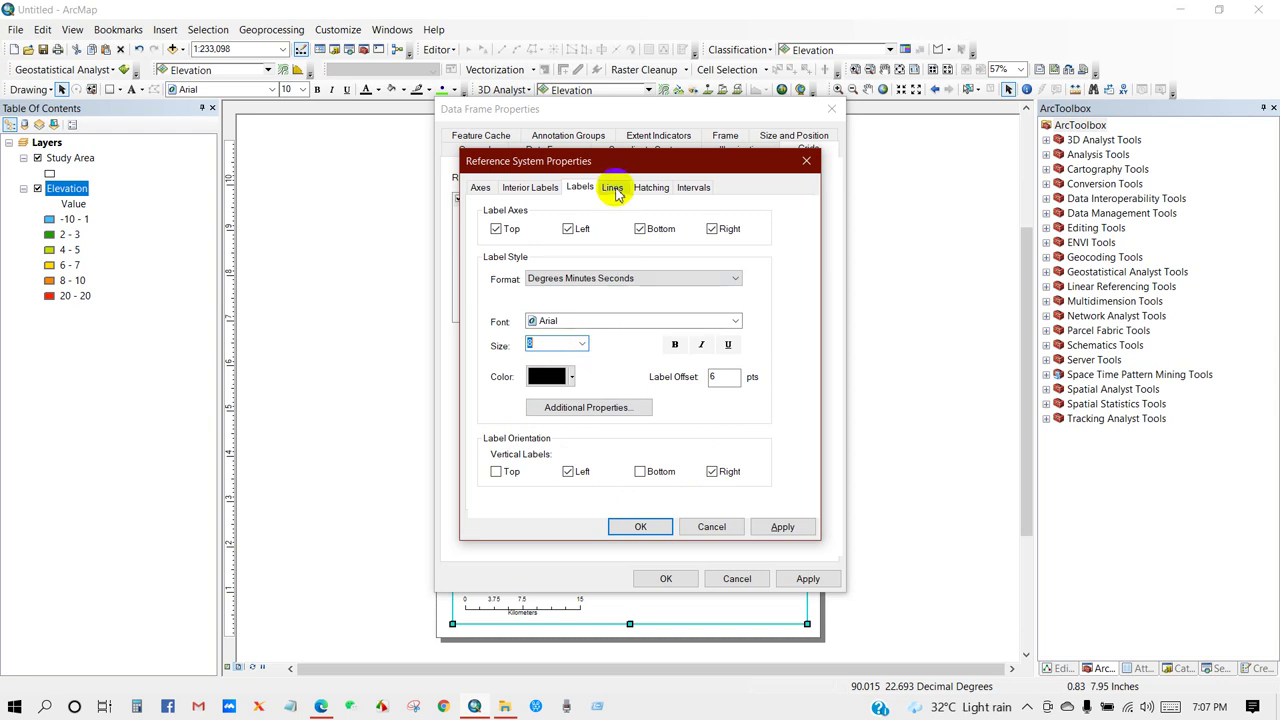
click(524, 190)
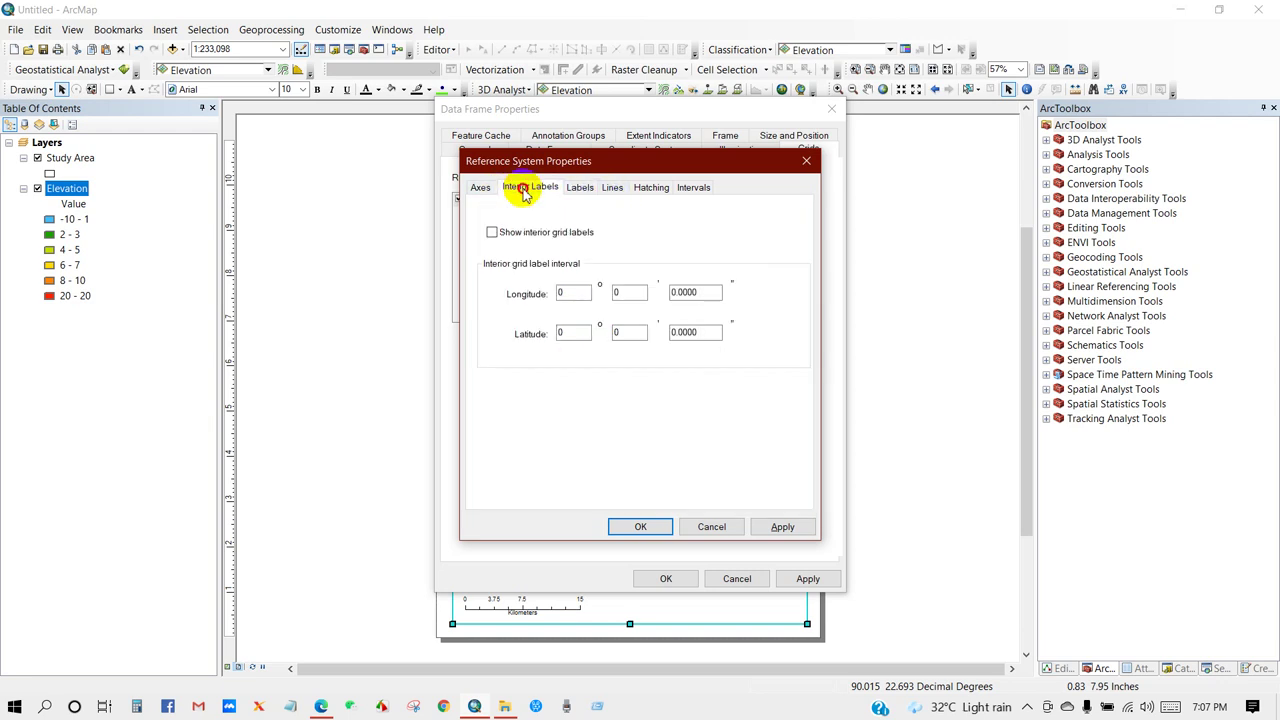
click(482, 190)
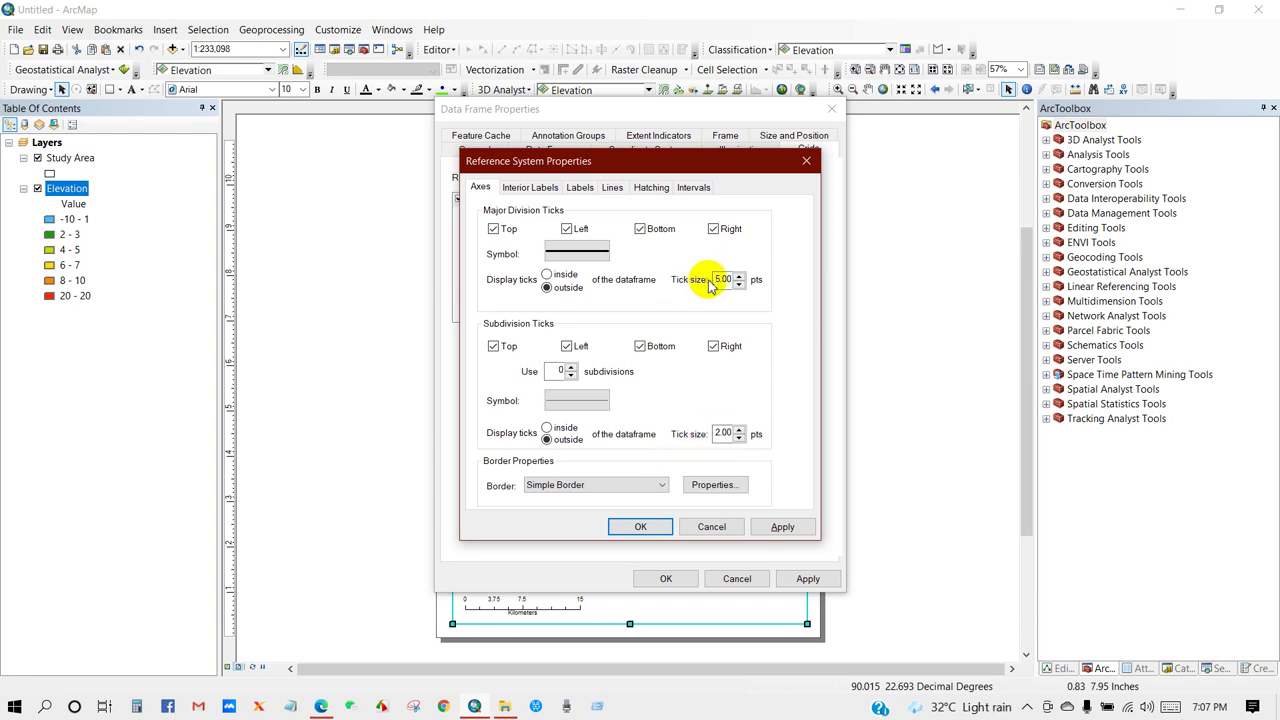
click(580, 188)
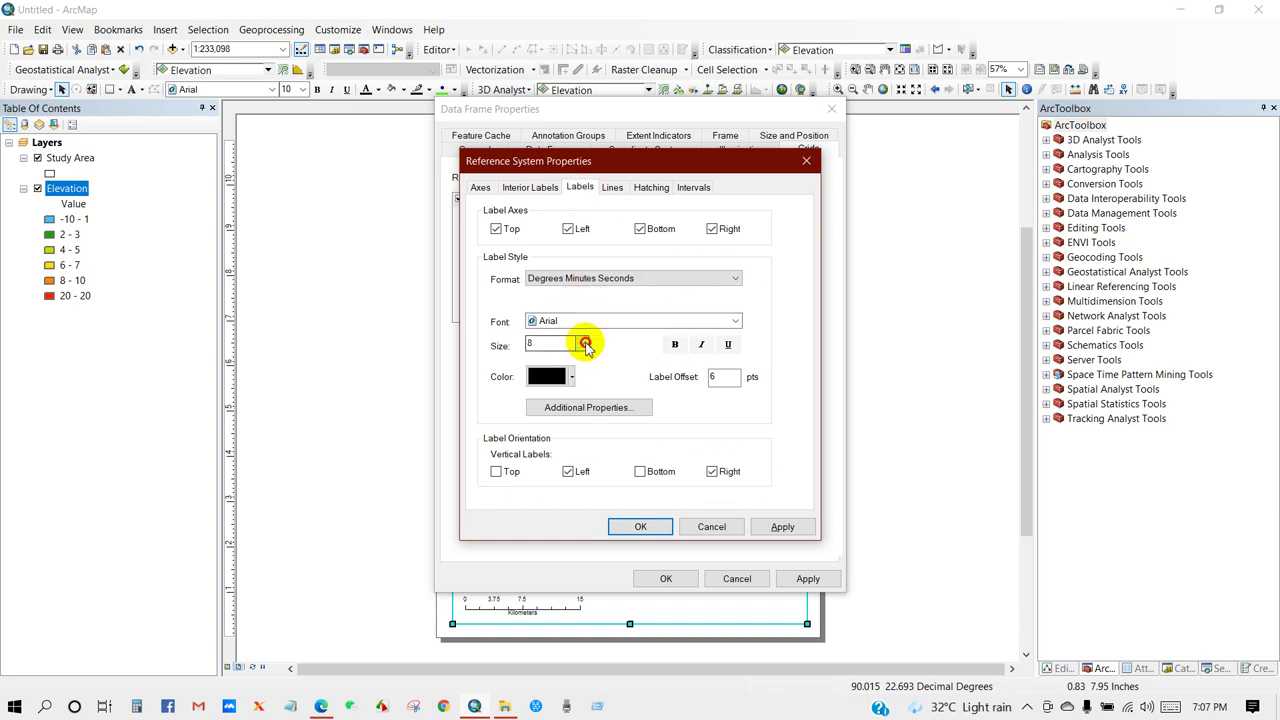
click(584, 344)
click(541, 380)
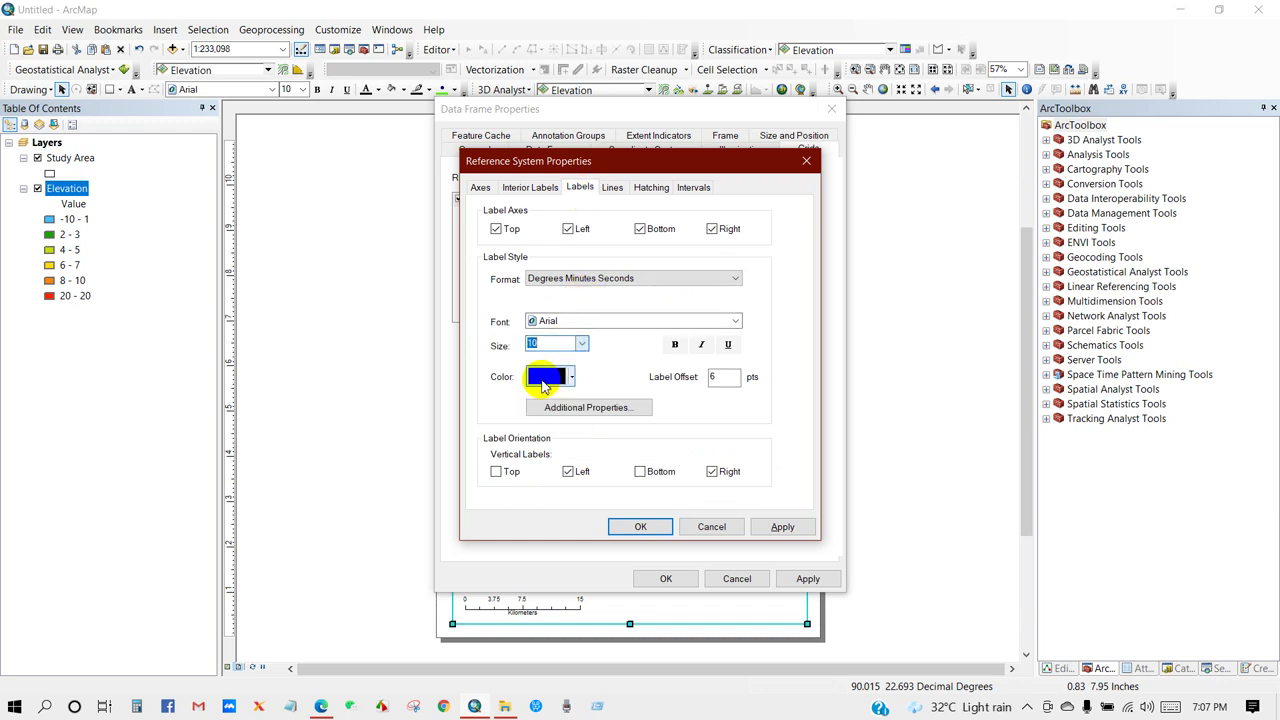
click(693, 188)
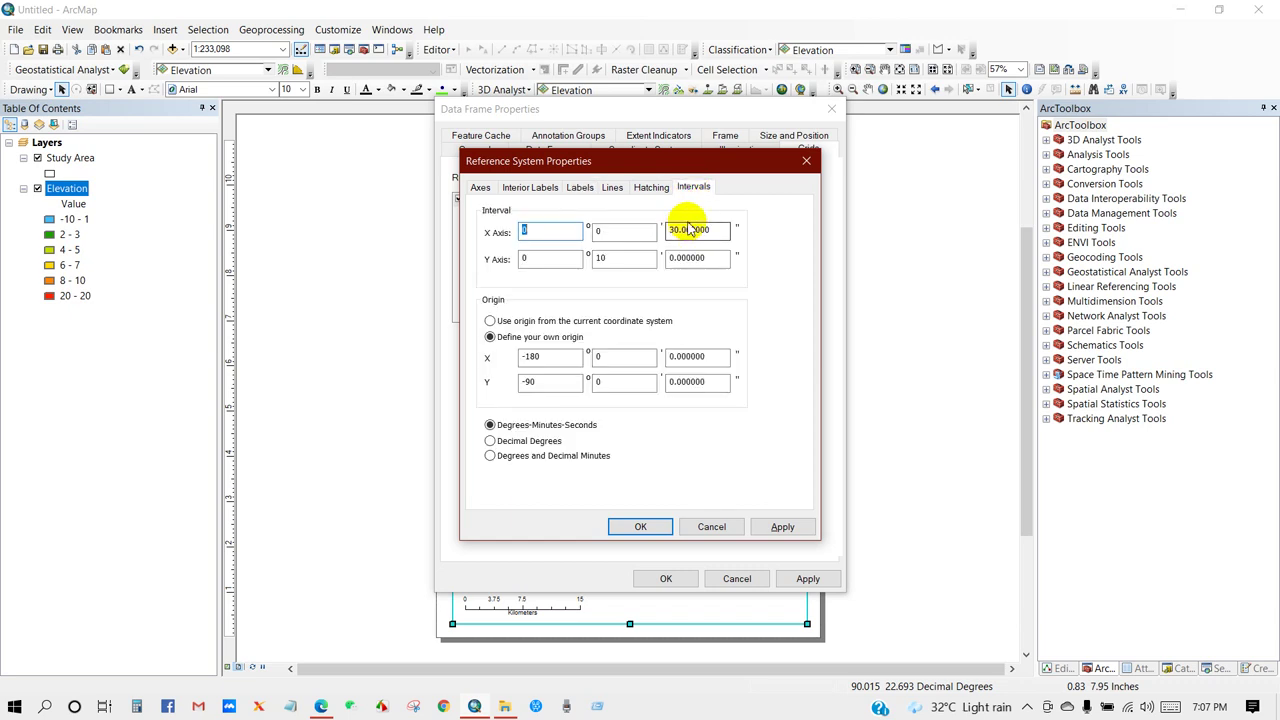
click(633, 526)
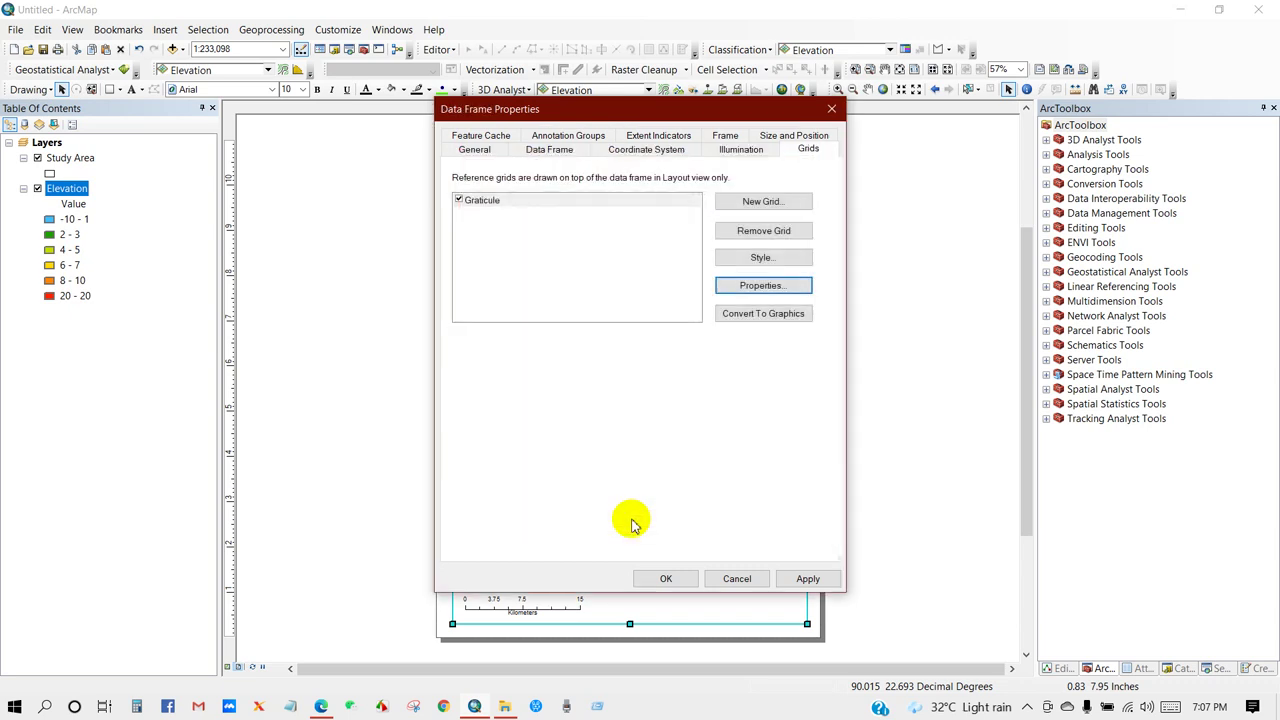
click(662, 577)
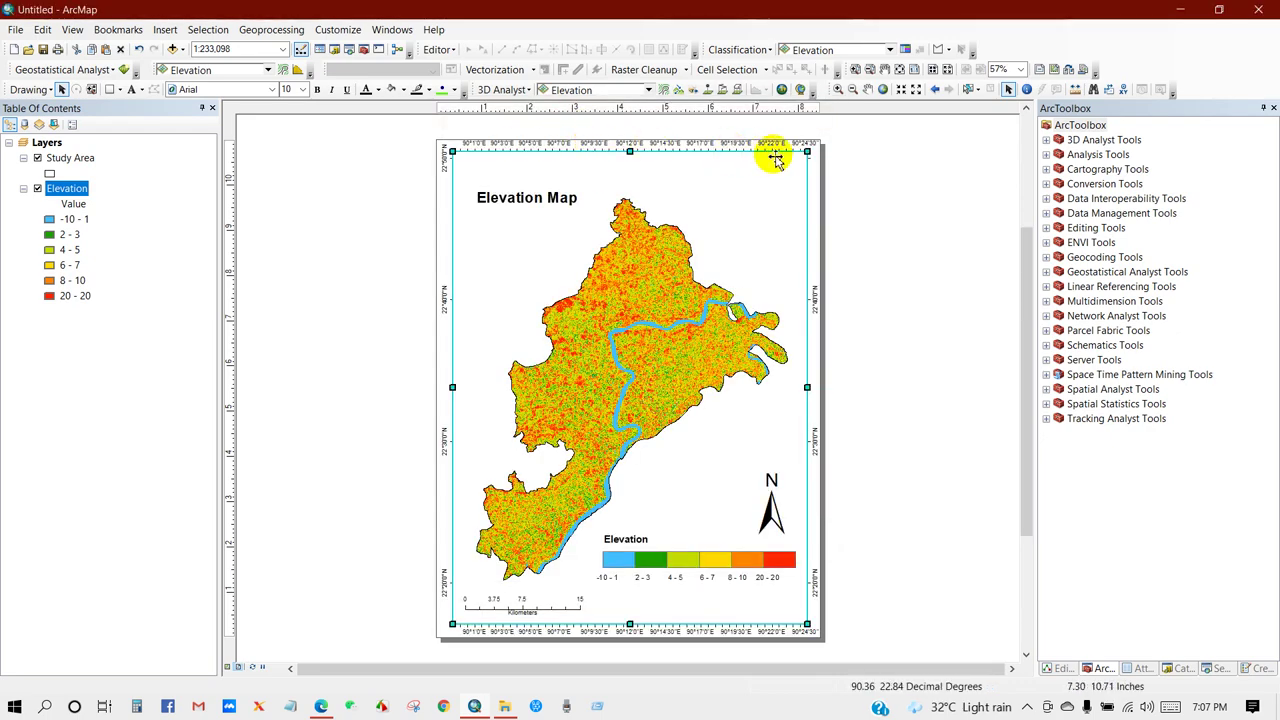
Change the graticule's latitude label interval in the grid properties
right_click(697, 484)
click(740, 468)
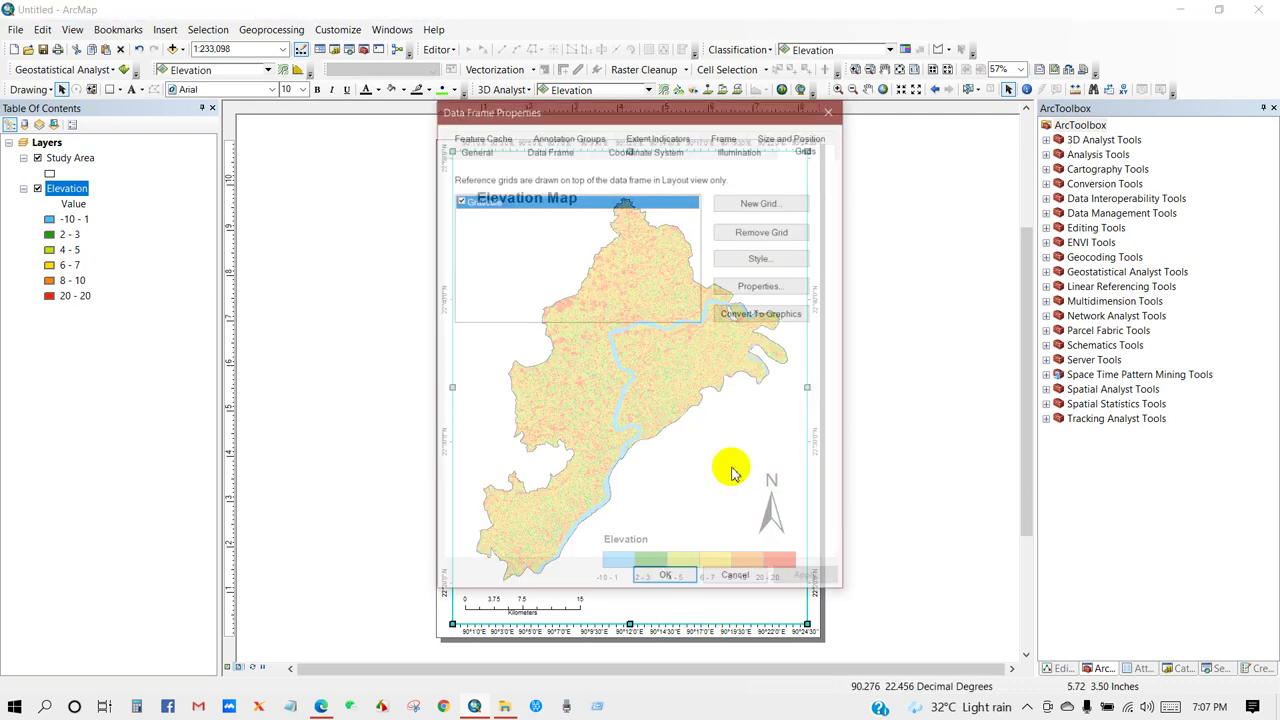
click(757, 286)
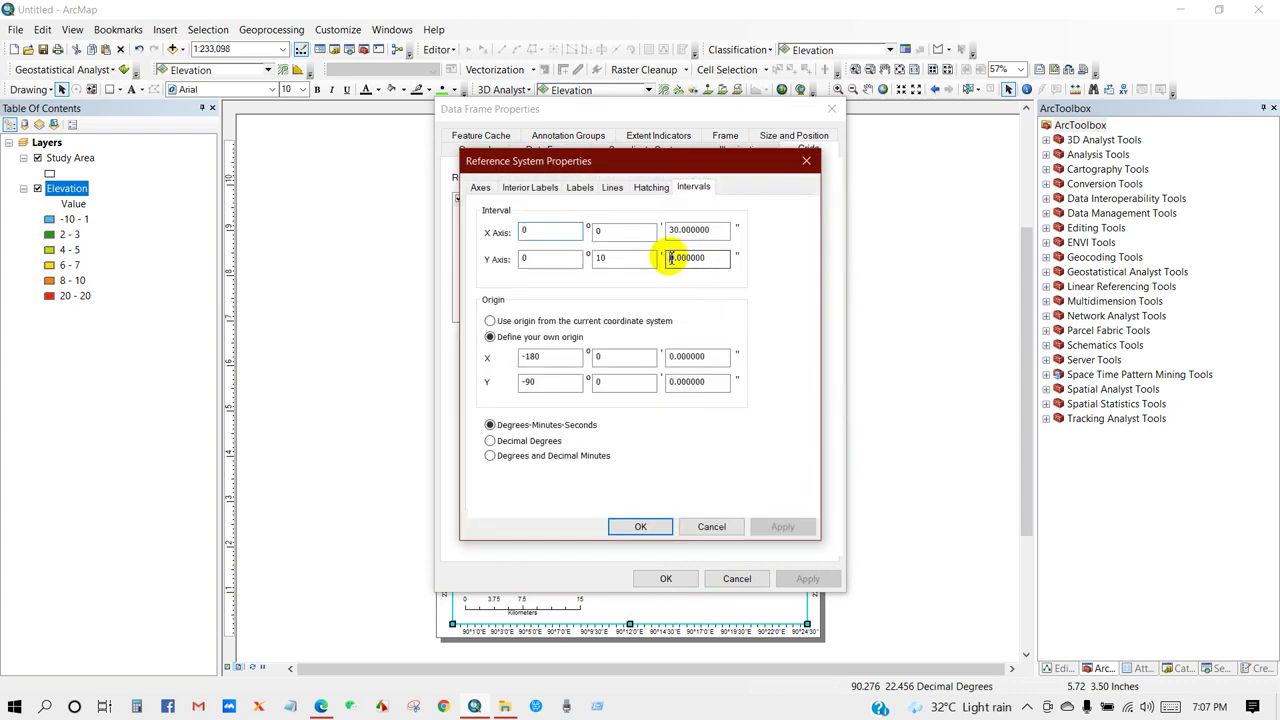
click(634, 528)
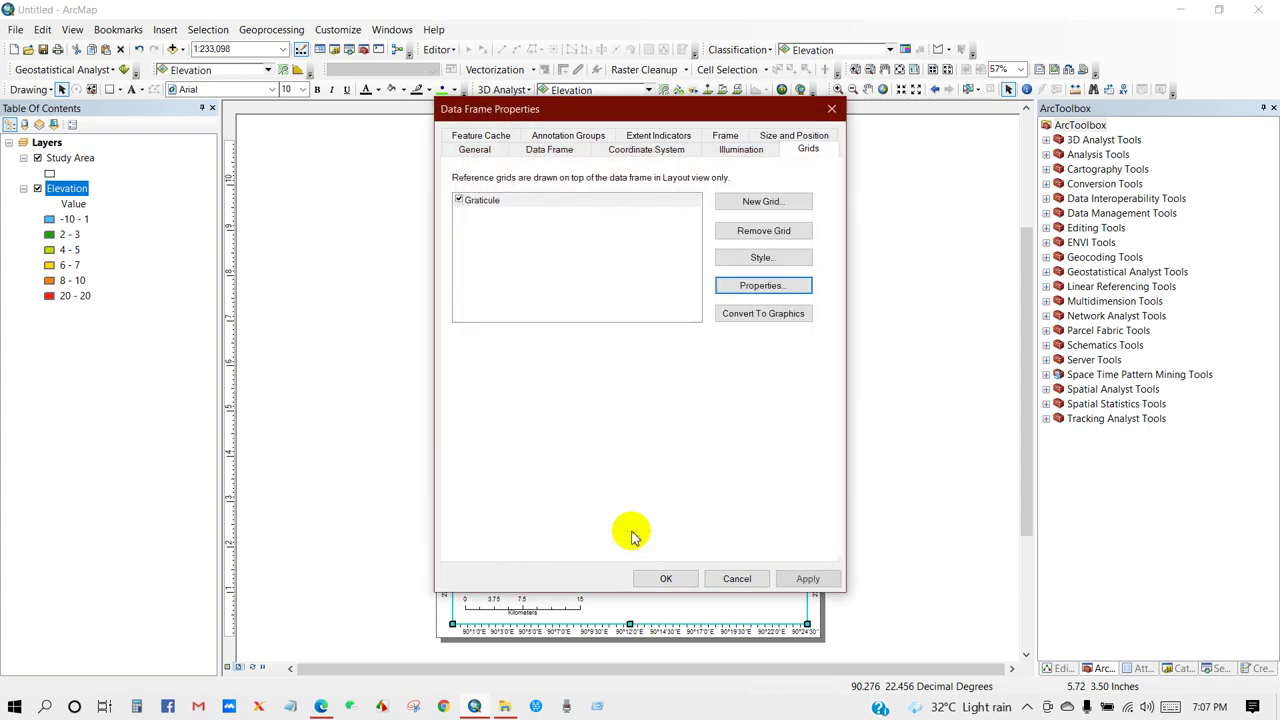
click(665, 578)
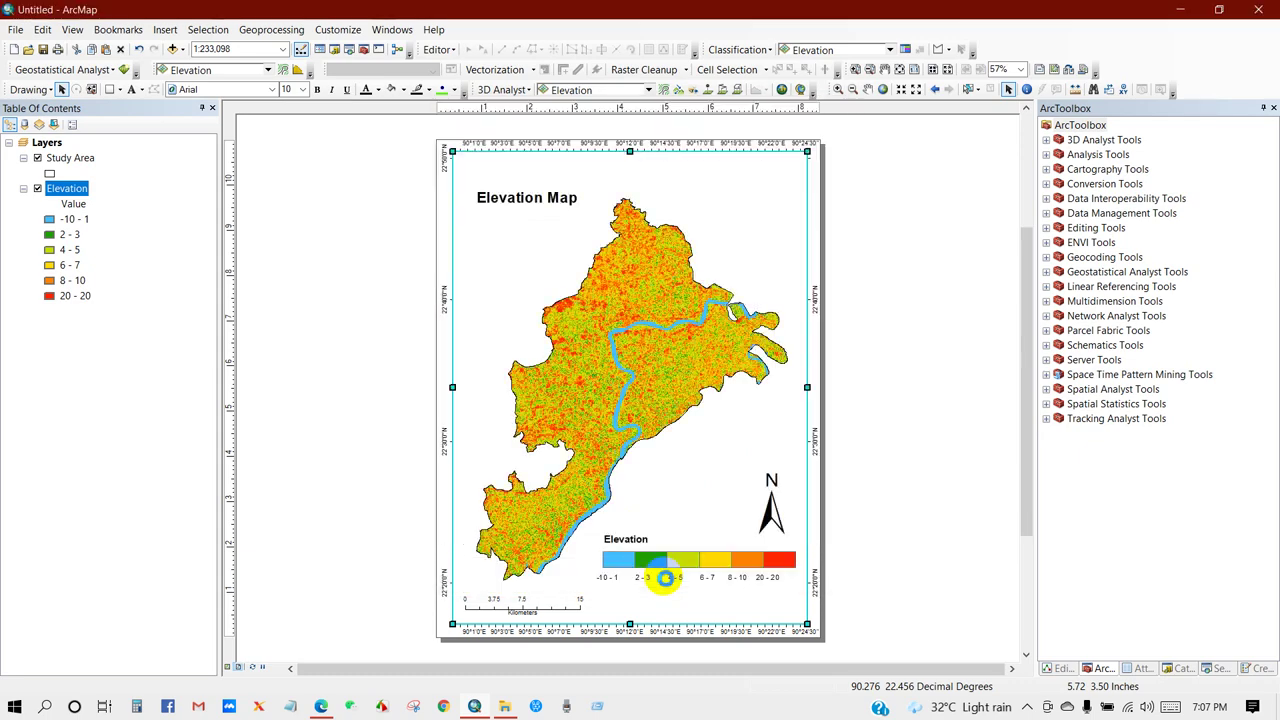
Set the longitude interval to 0° 10' 30" so three labels show per side
right_click(686, 471)
click(724, 462)
click(749, 285)
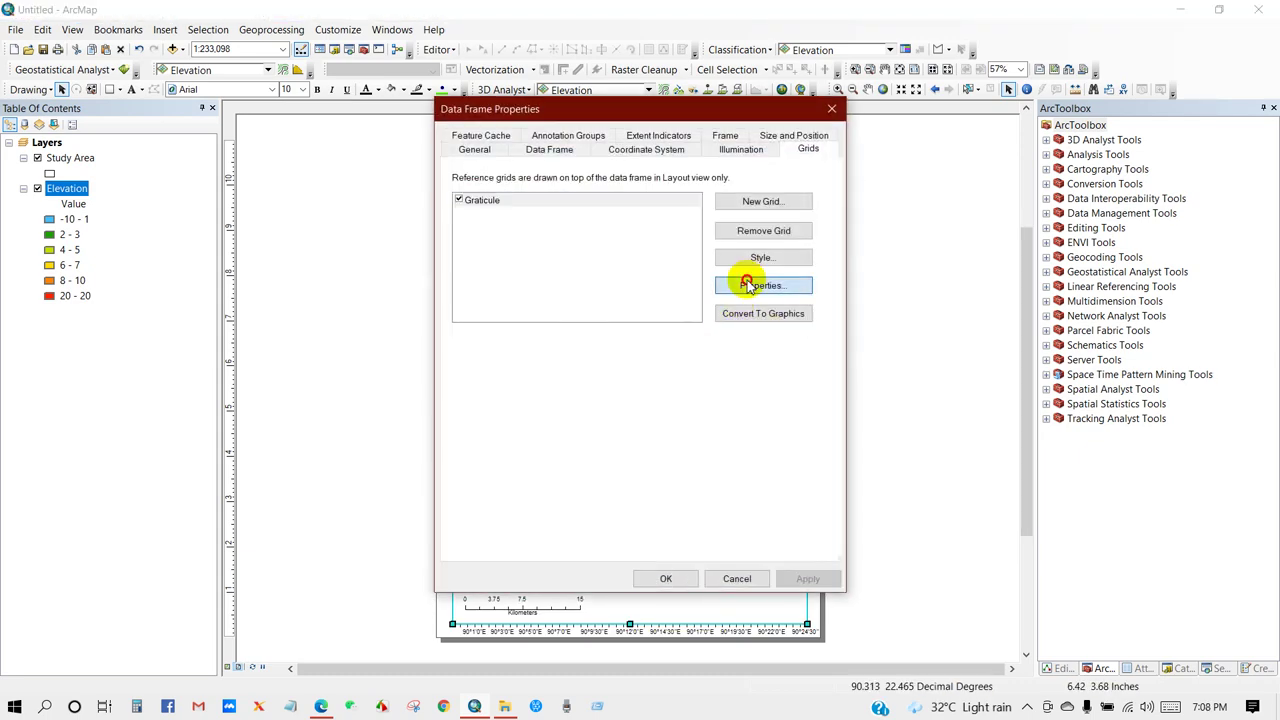
click(598, 230)
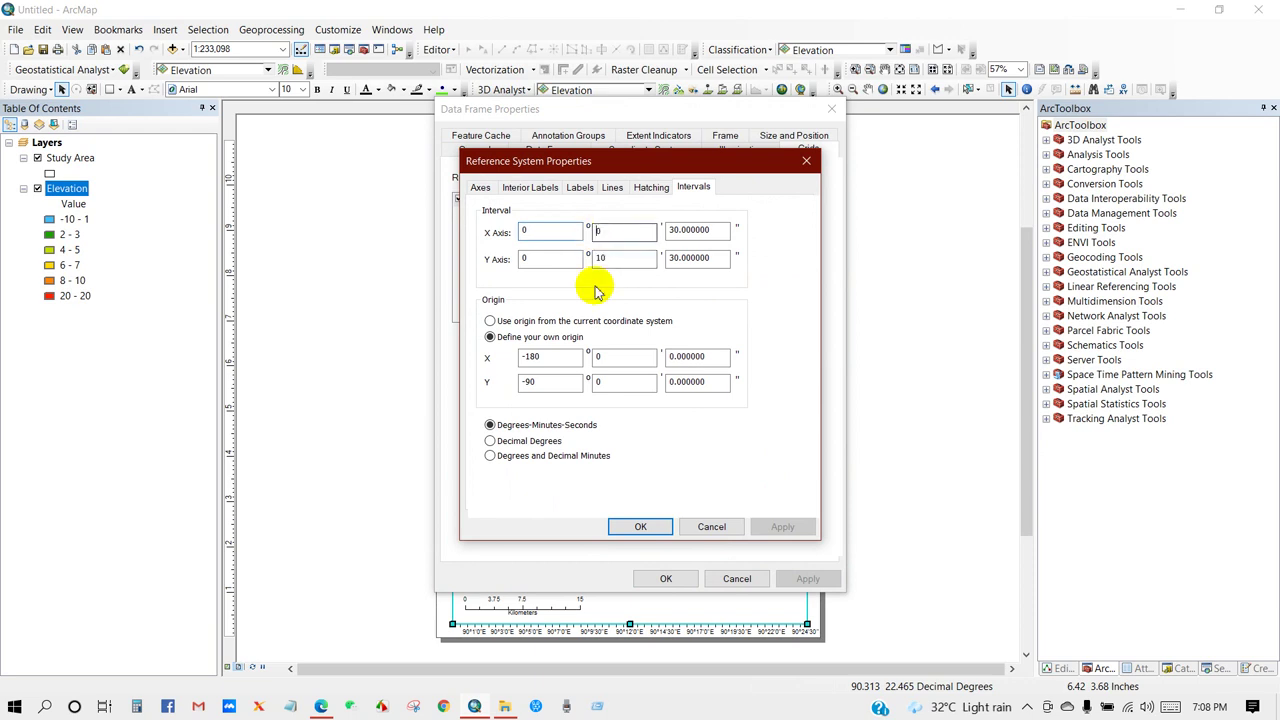
click(640, 526)
click(657, 580)
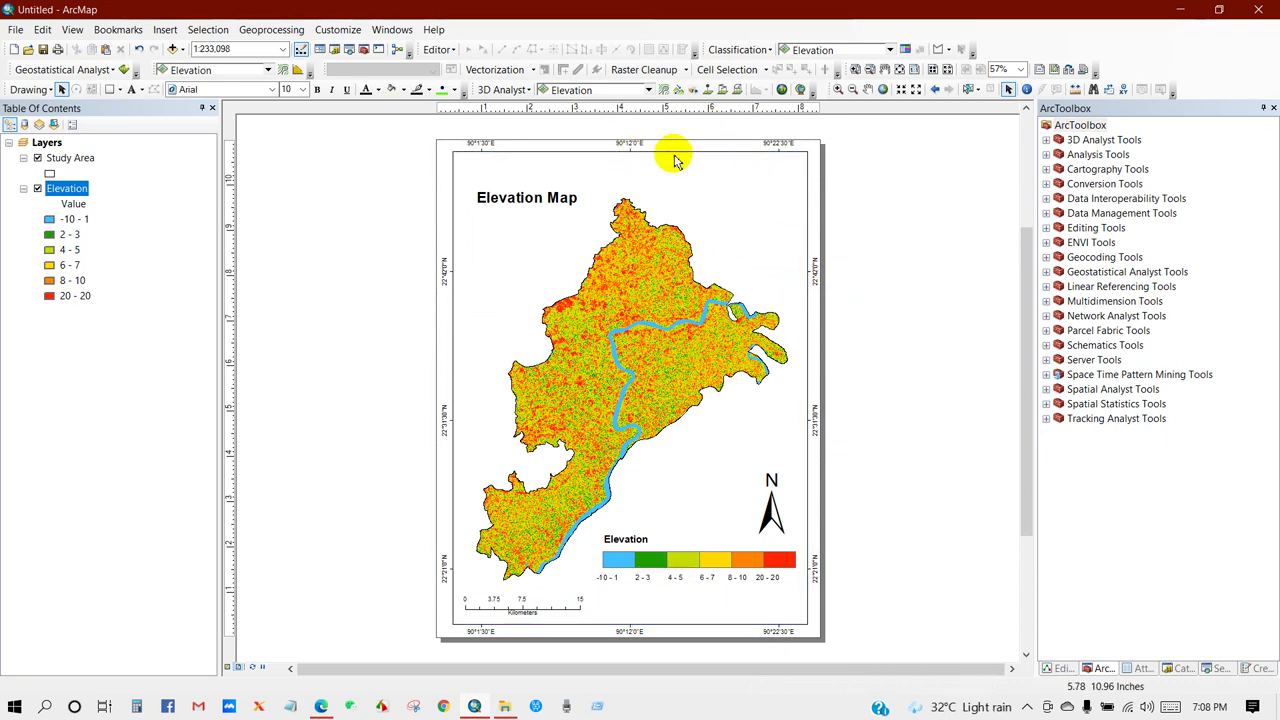
Nudge the Elevation legend slightly left and place the north arrow above the legend's middle
click(690, 565)
drag(690, 565, 685, 565)
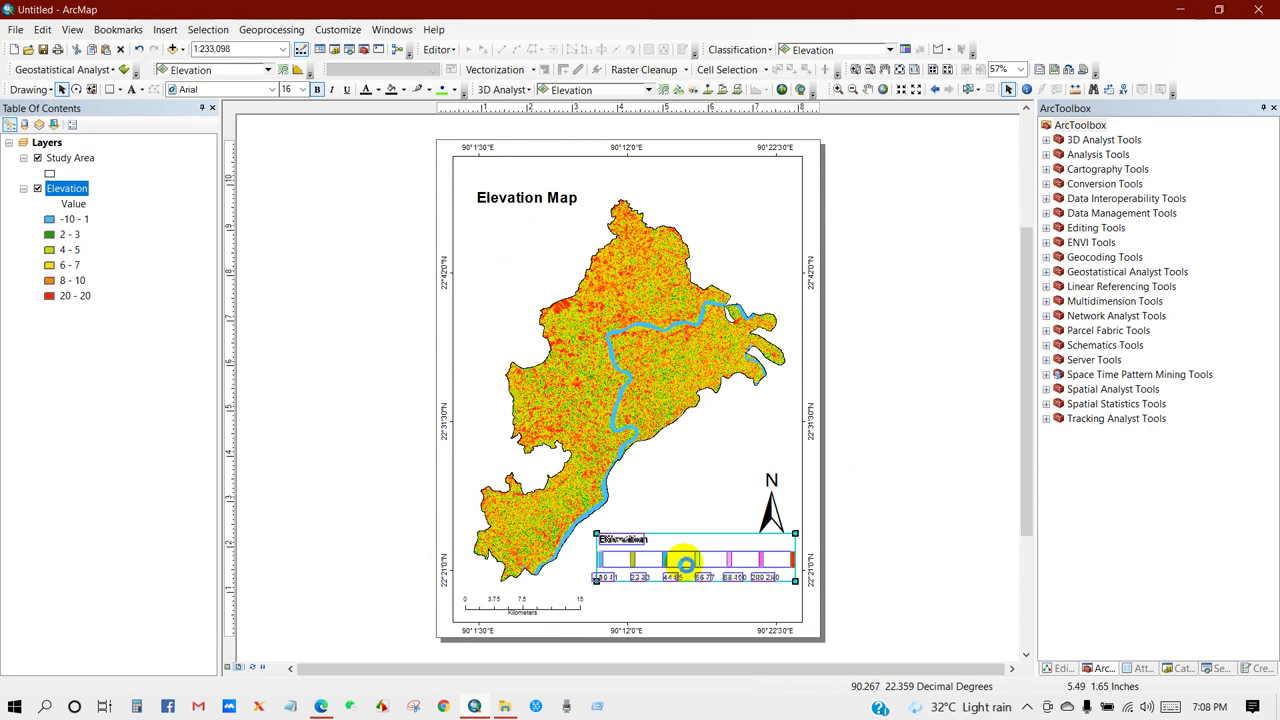
click(846, 543)
drag(765, 510, 693, 508)
click(888, 494)
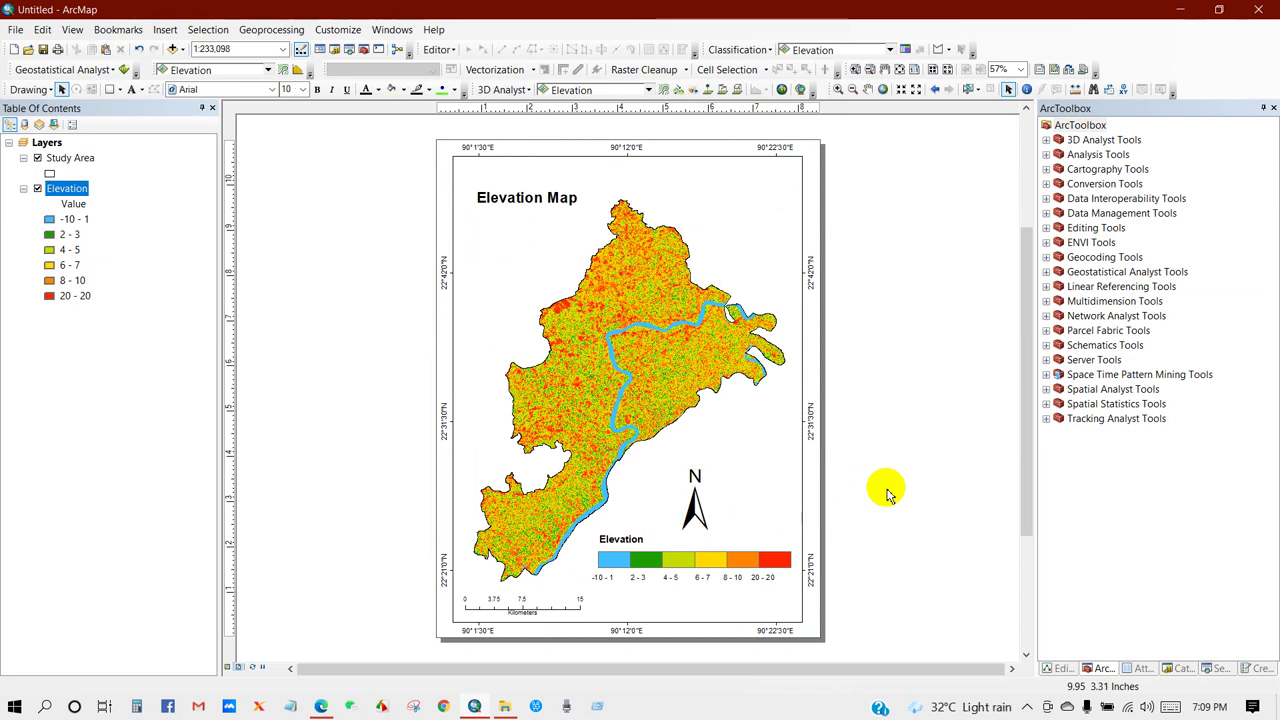